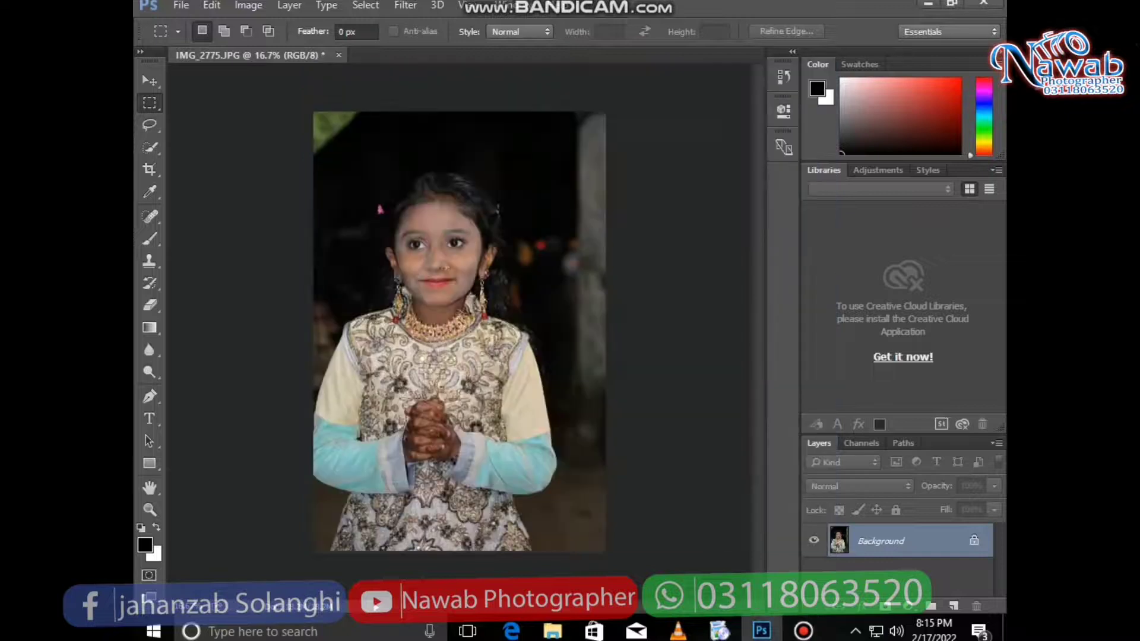
Step: Zoom in on the girl's face and duplicate the Background layer as Background copy
click(150, 509)
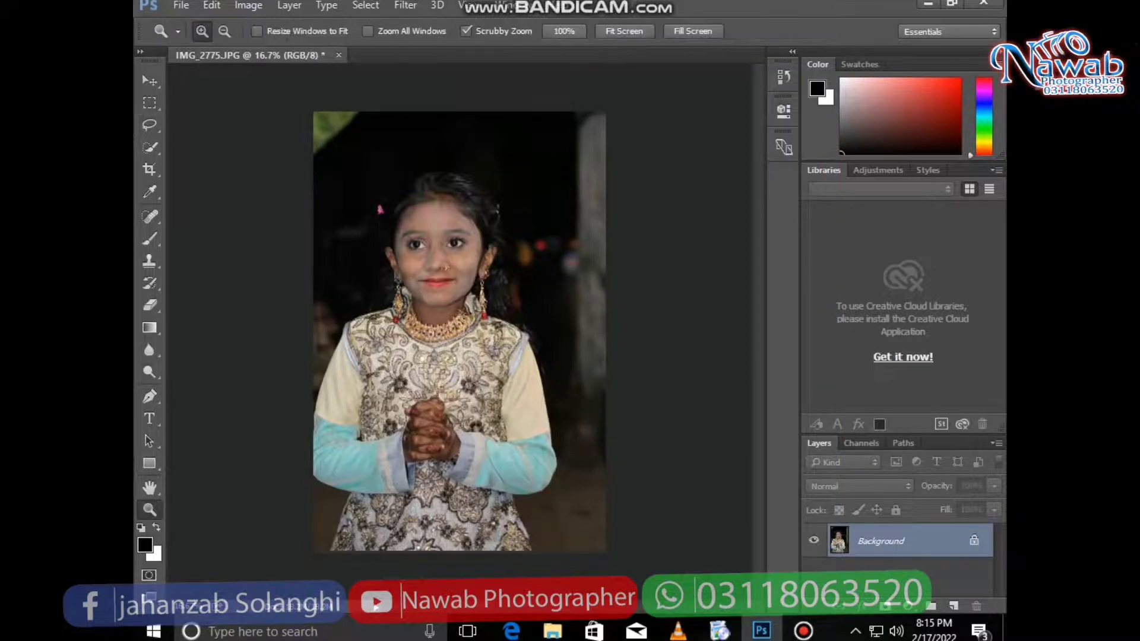
click(396, 196)
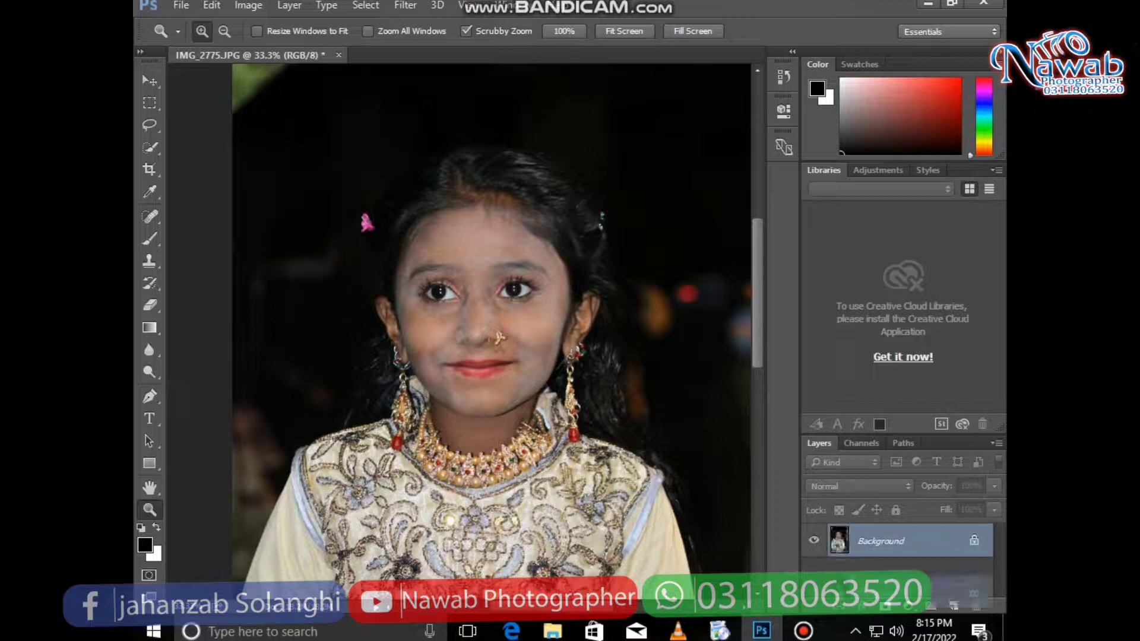
key(ctrl+j)
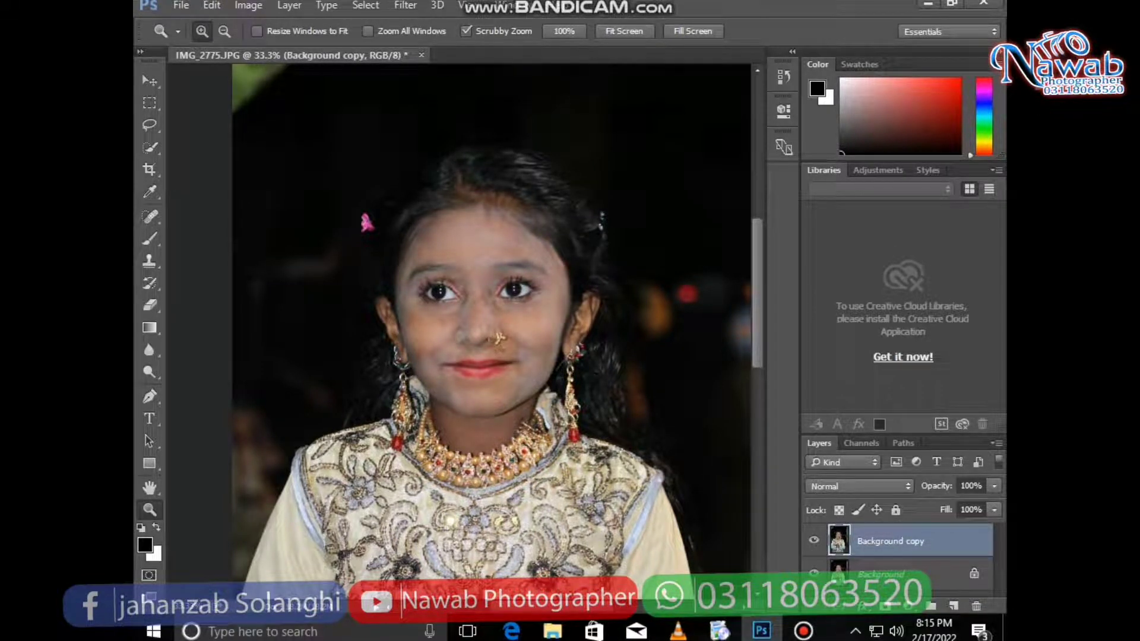
Step: Refresh the This PC view in File Explorer twice, then return to Photoshop
click(552, 632)
right_click(538, 367)
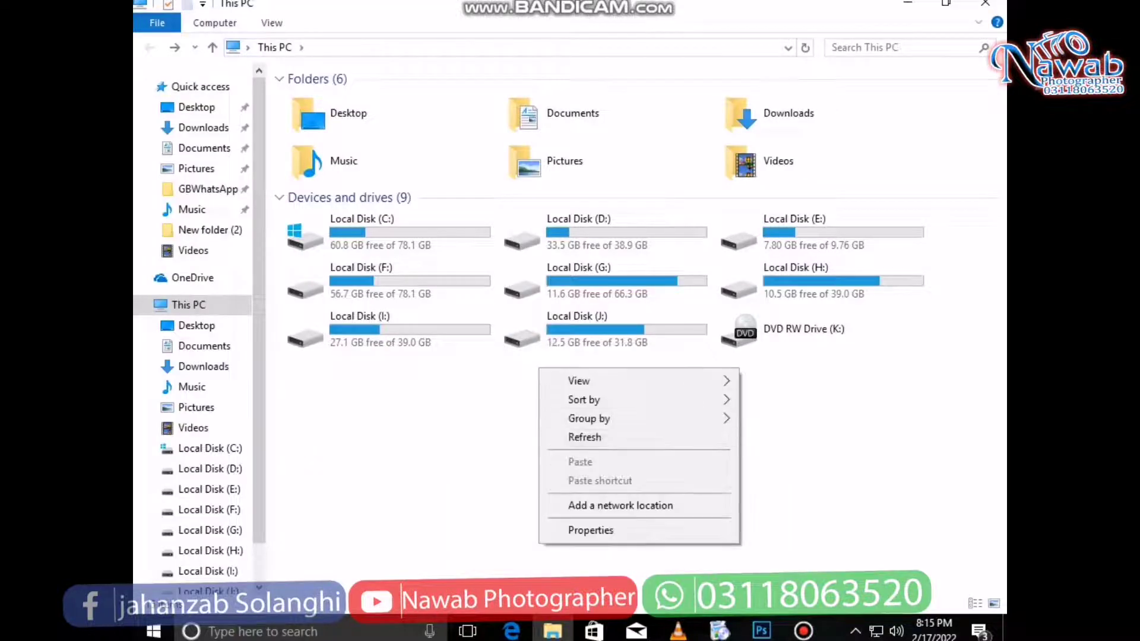
click(576, 437)
right_click(554, 389)
click(591, 458)
click(552, 631)
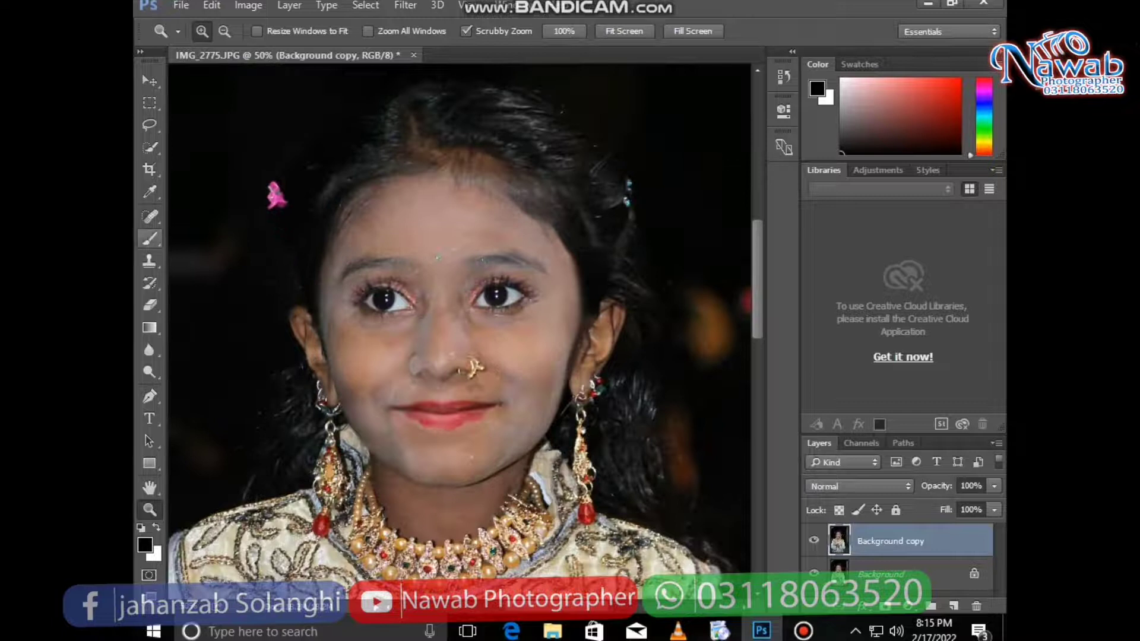
Step: Switch from the pencil to the Mixer Brush Tool and zoom to 100% around the eyes
click(149, 240)
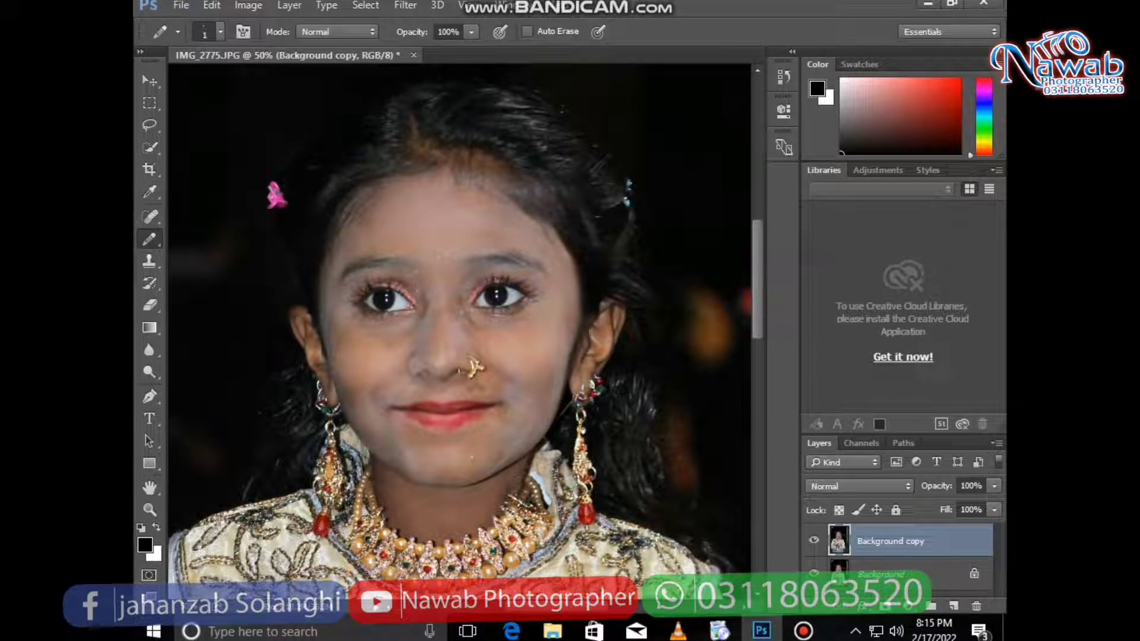
right_click(149, 239)
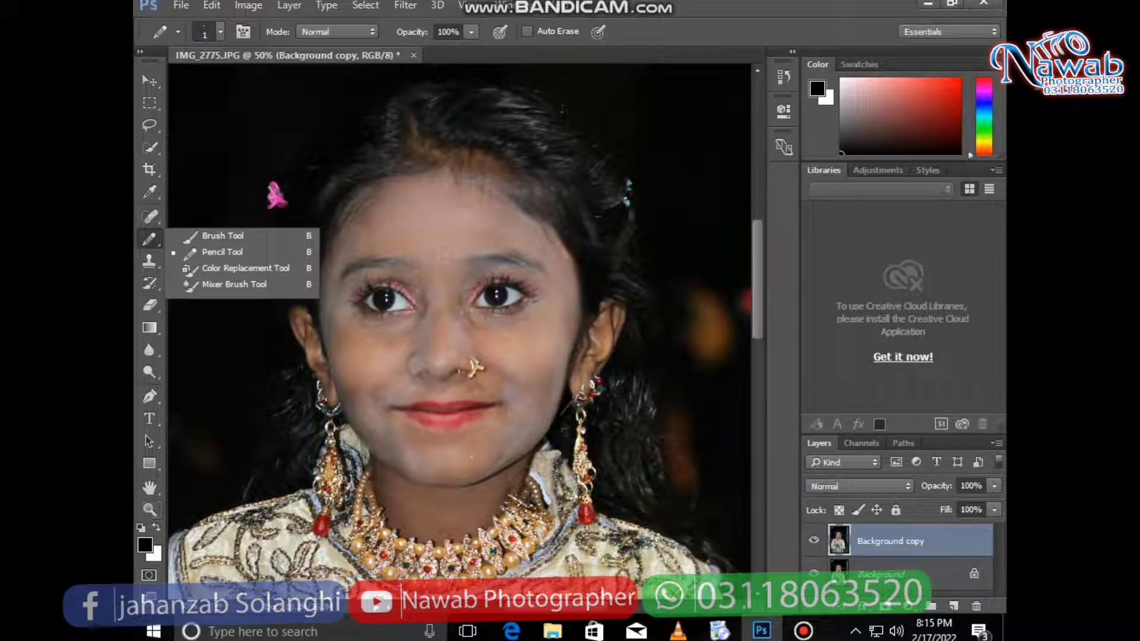
click(234, 285)
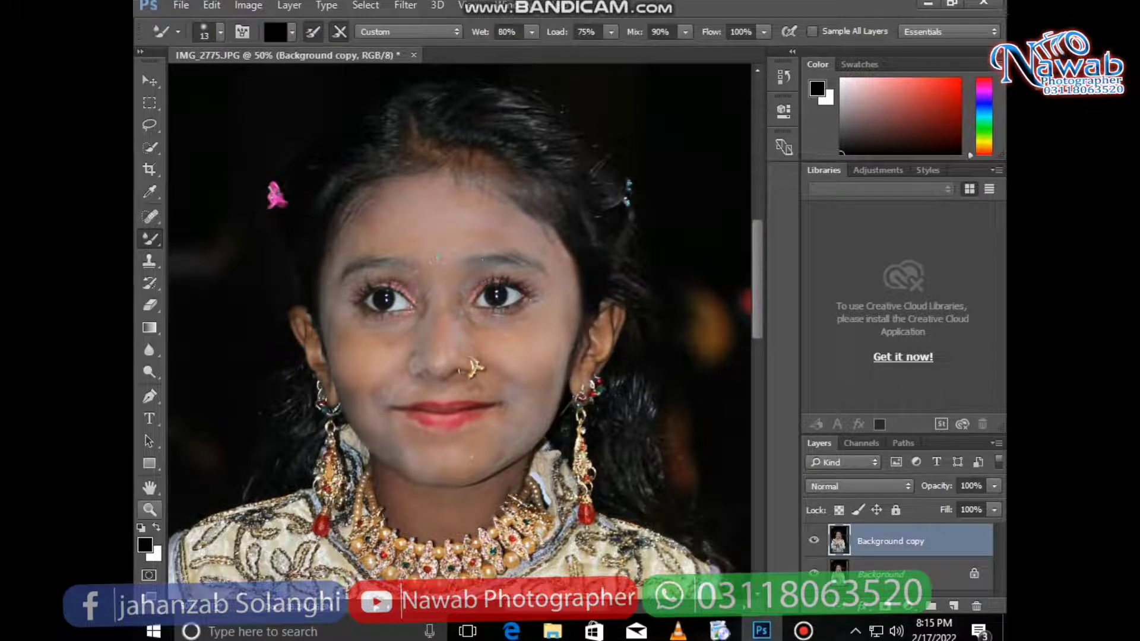
click(150, 510)
click(526, 315)
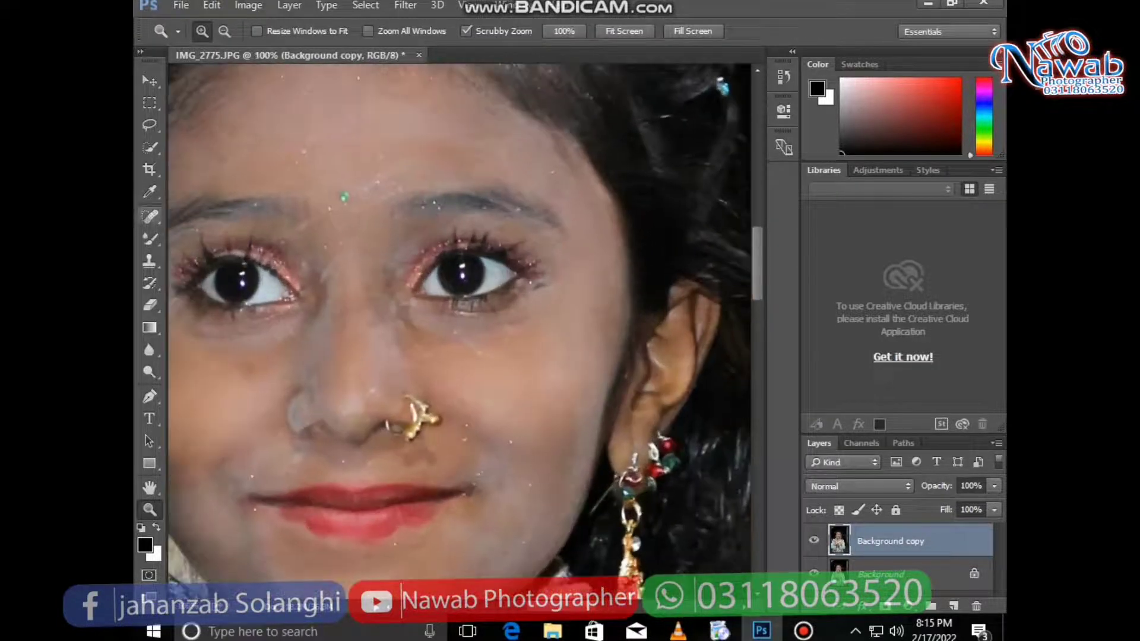
key(b)
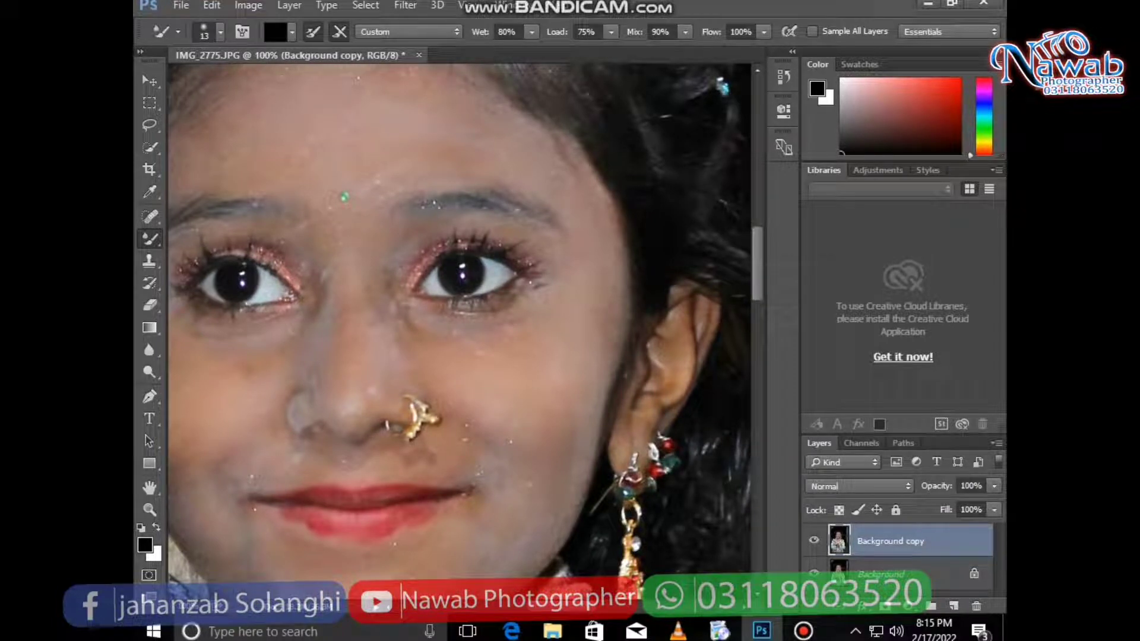
Step: Clean the mixer brush and set Wet 25%, Load 75%, Mix 90%
click(291, 31)
click(531, 32)
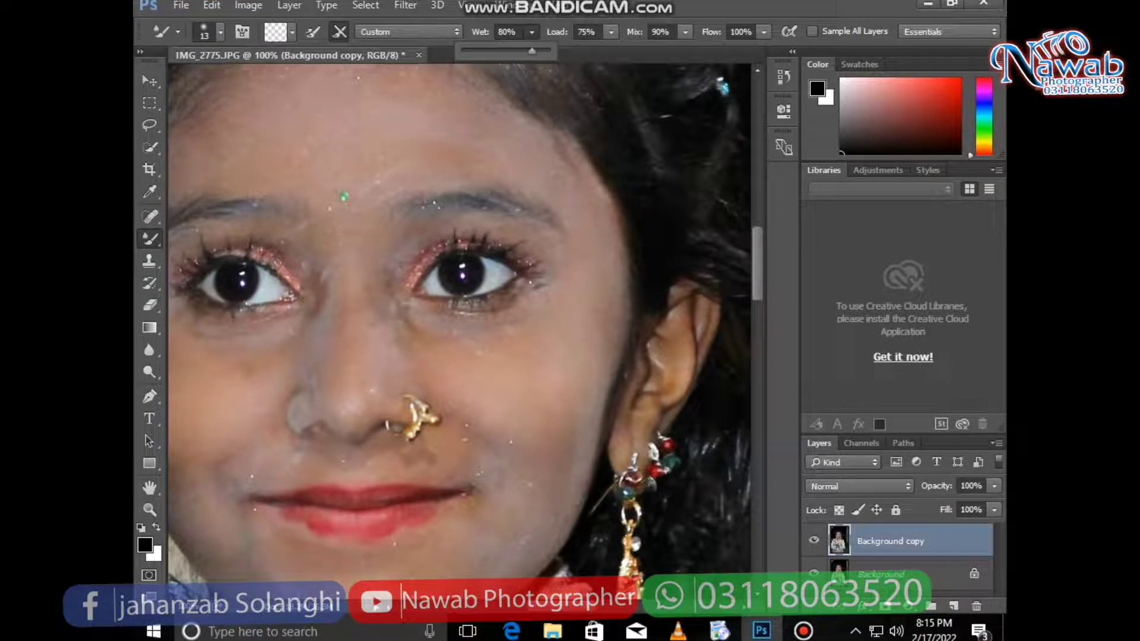
drag(532, 51, 483, 52)
click(612, 32)
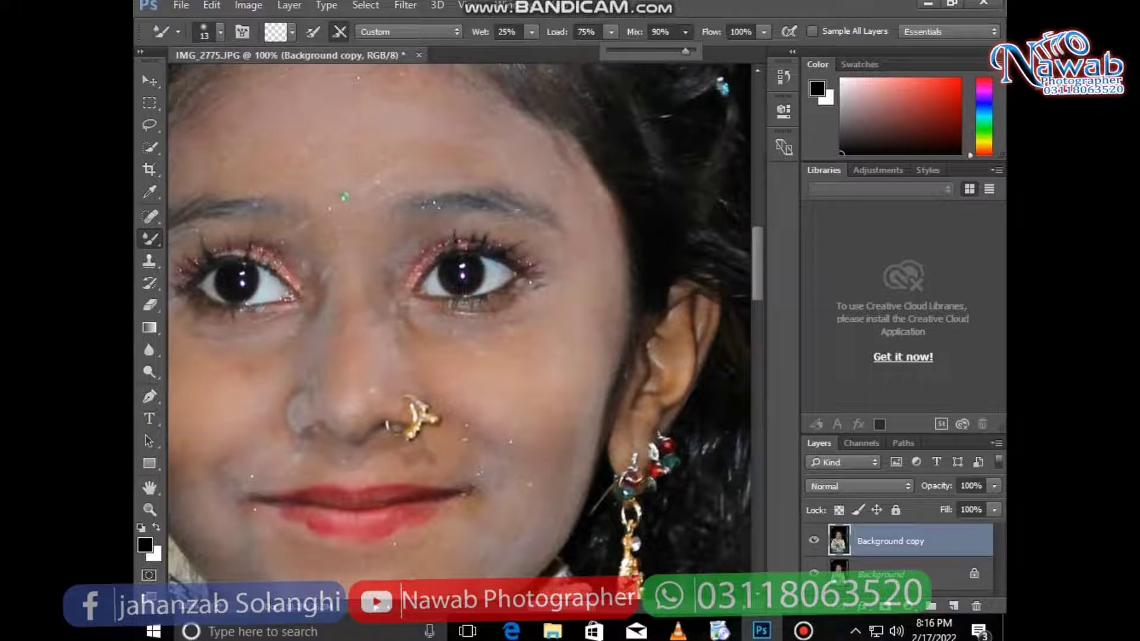
right_click(337, 164)
Step: Enlarge the brush to 75 px and smooth the forehead, hairline, earring-side cheek and under-eye skin
drag(423, 204, 462, 205)
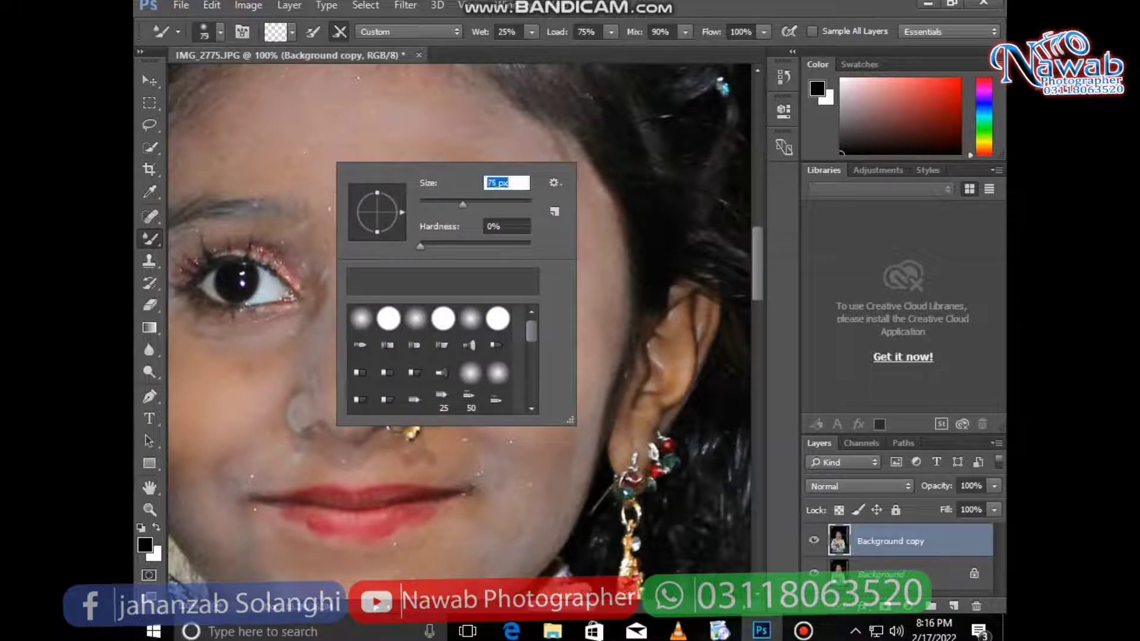
key(Return)
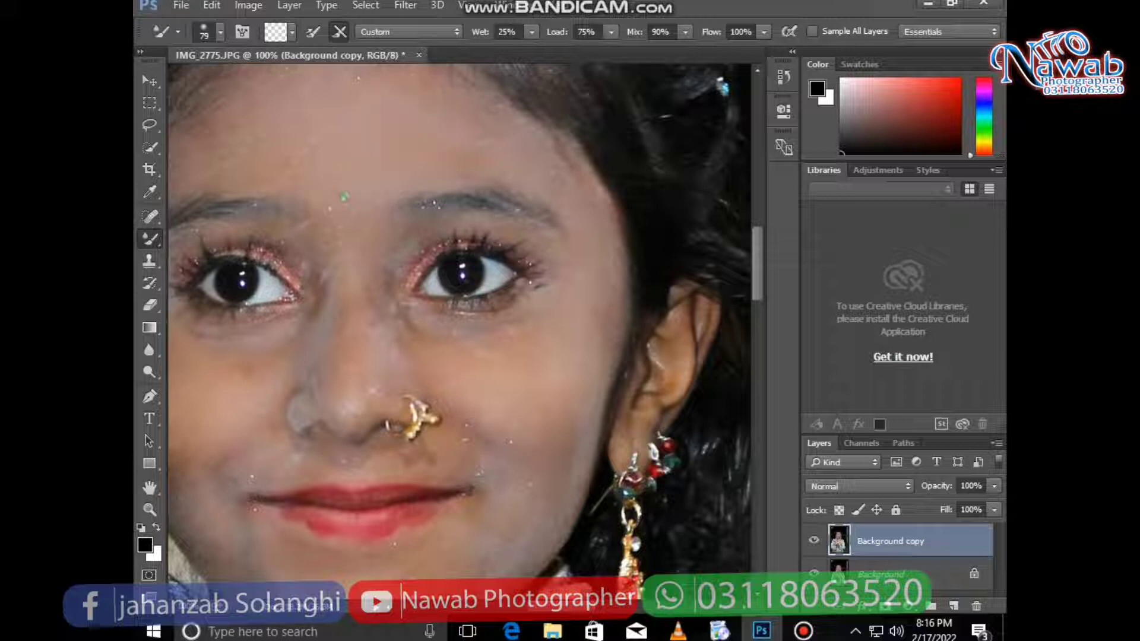
click(342, 201)
click(603, 173)
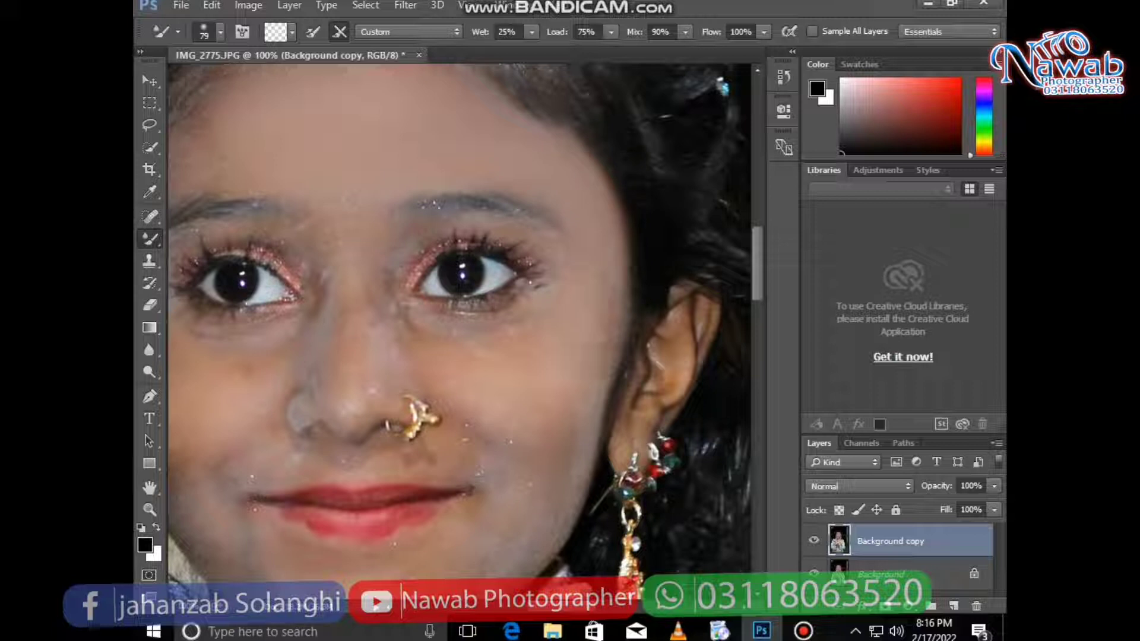
click(557, 436)
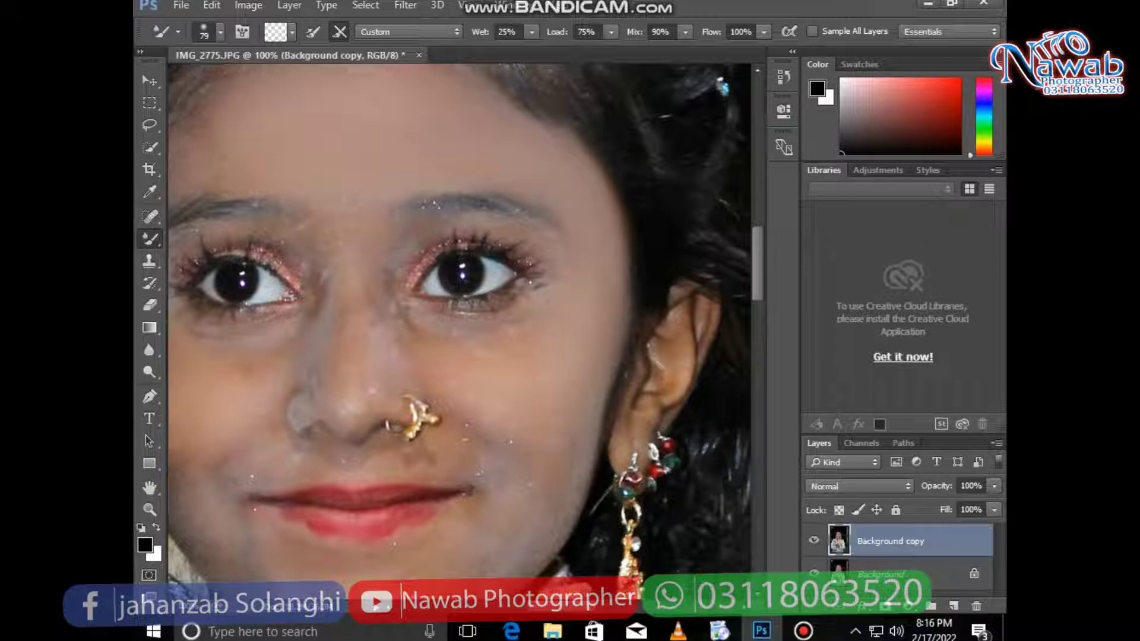
click(500, 309)
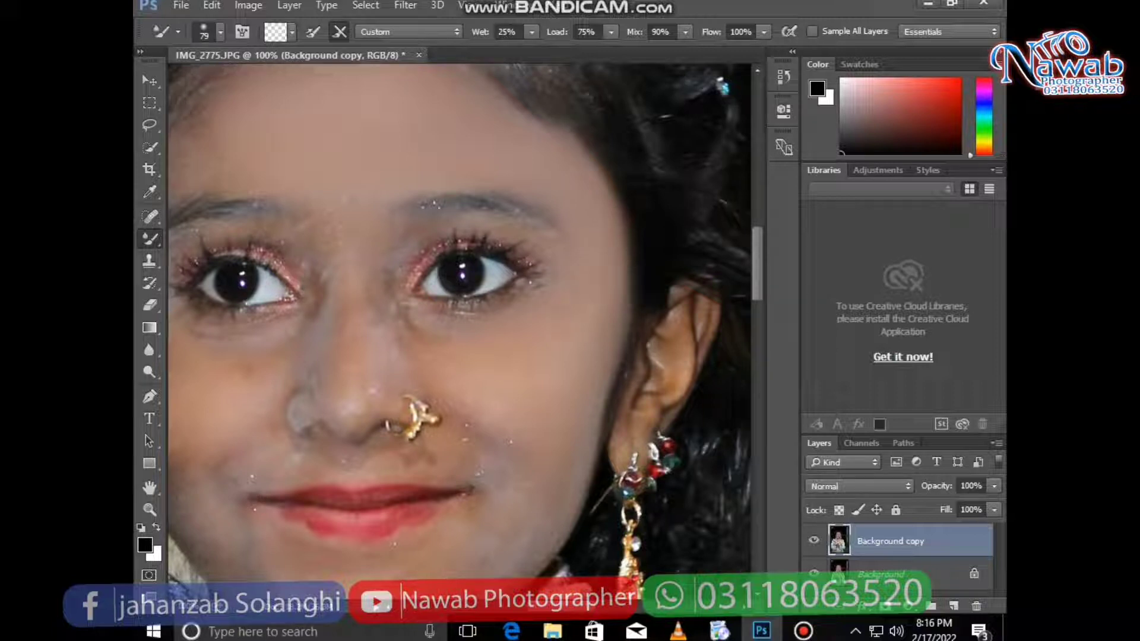
click(435, 309)
click(457, 293)
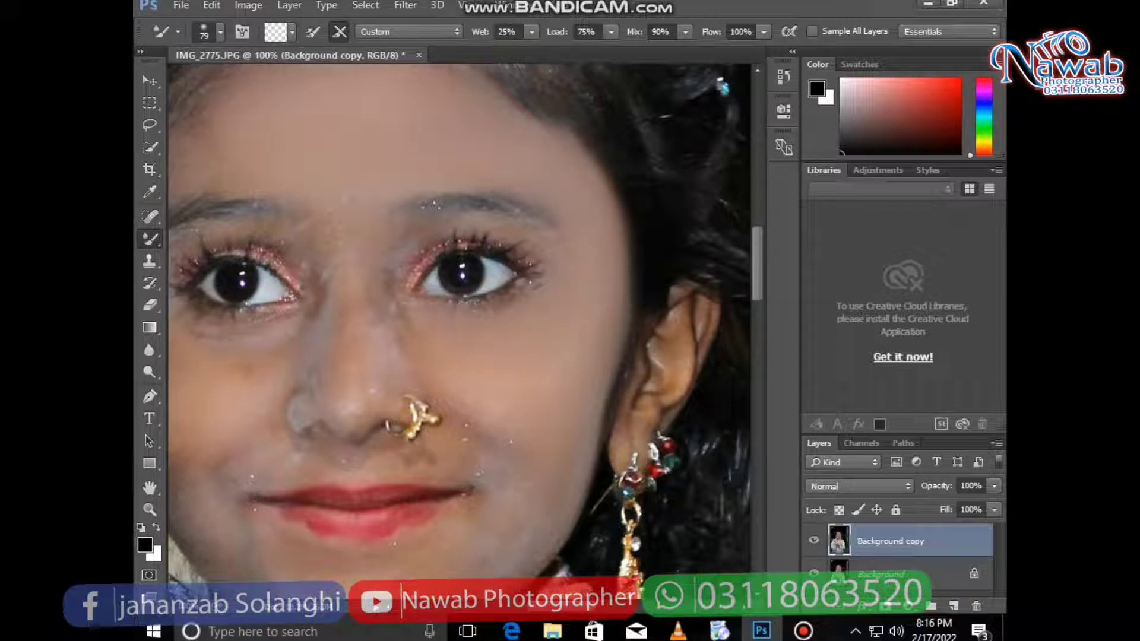
Step: Smooth the skin between nose and lip, down the nose bridge, and a white cheek speck
click(469, 424)
click(488, 444)
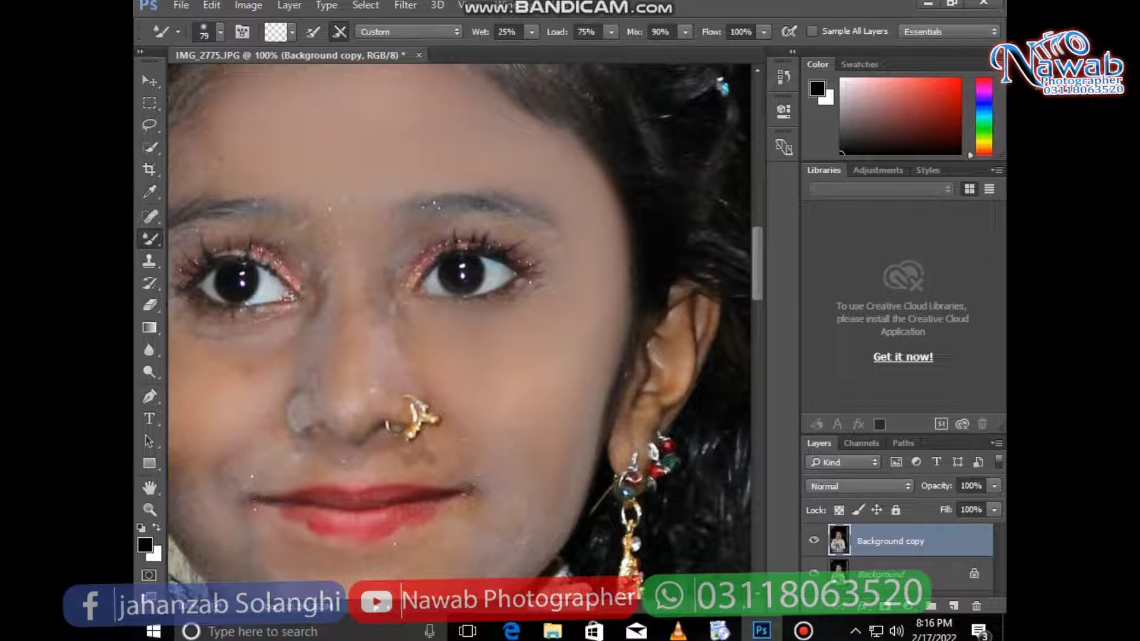
mouse_move(412, 418)
mouse_down()
mouse_move(437, 262)
mouse_move(491, 214)
mouse_move(603, 353)
mouse_up()
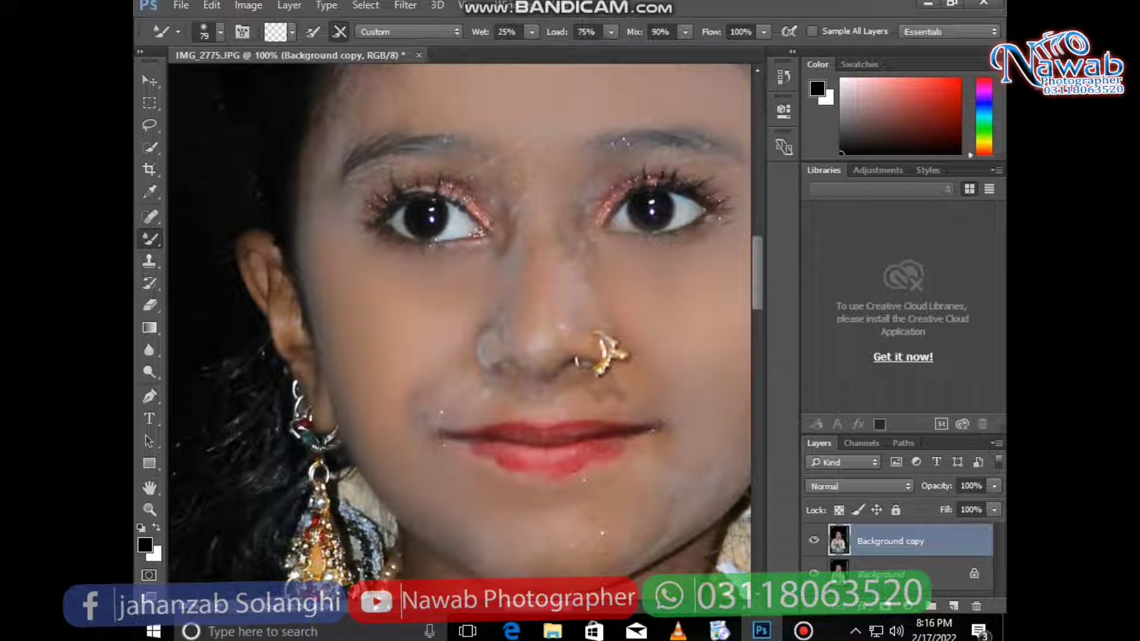
drag(516, 221, 504, 258)
drag(509, 209, 506, 229)
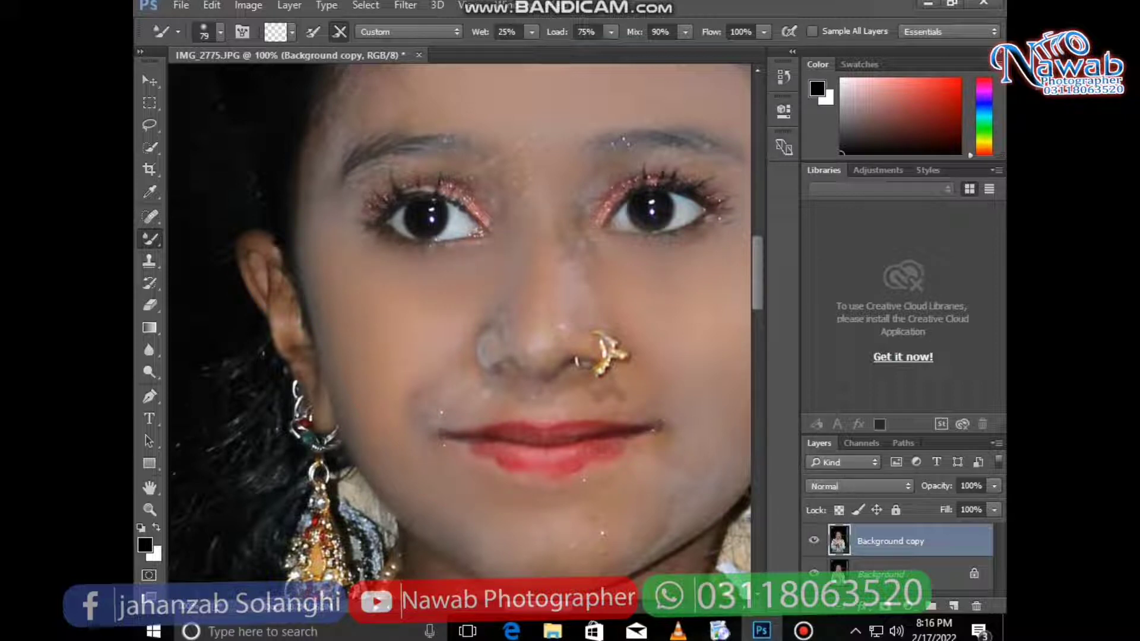
drag(579, 211, 573, 256)
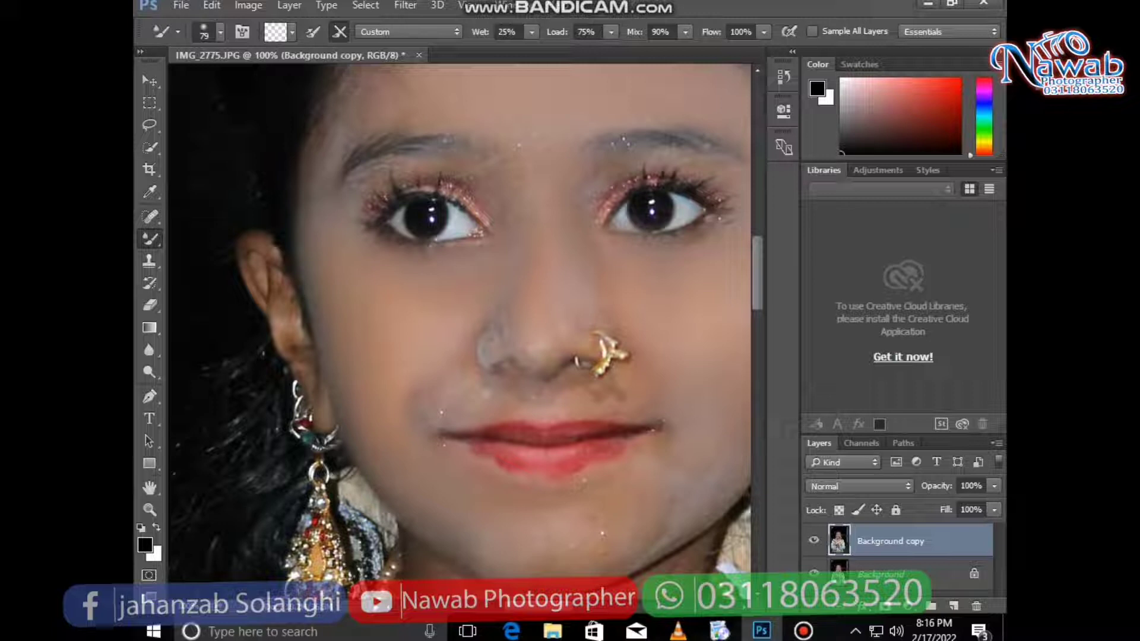
click(443, 413)
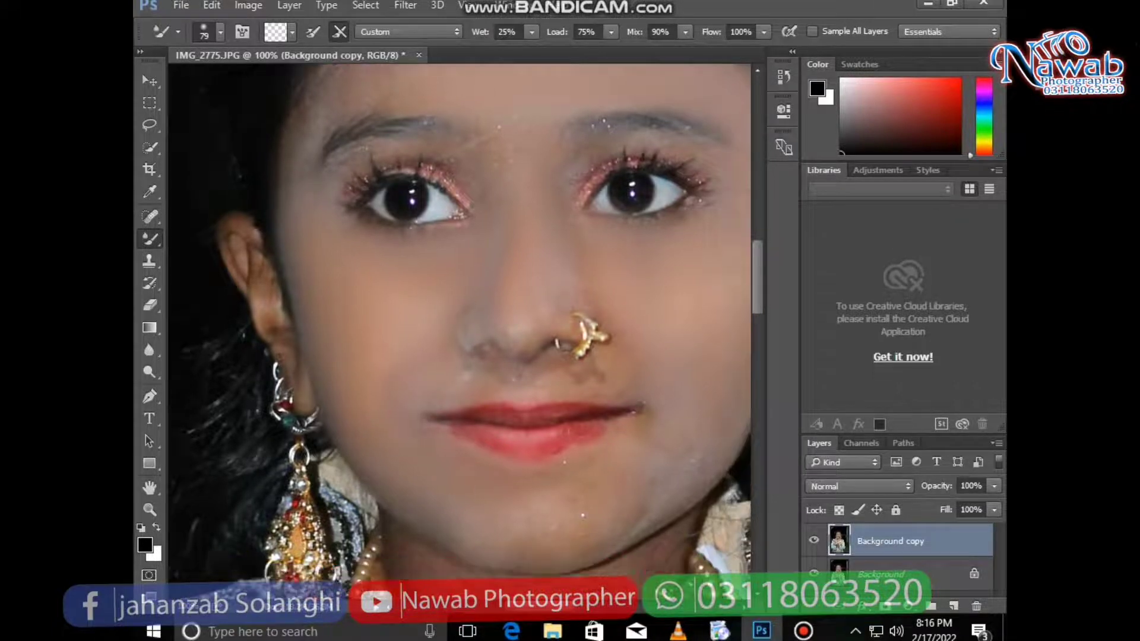
Step: Blend the chin and neck area, then the skin and hair around the upper ear
scroll(469, 333, down, 5)
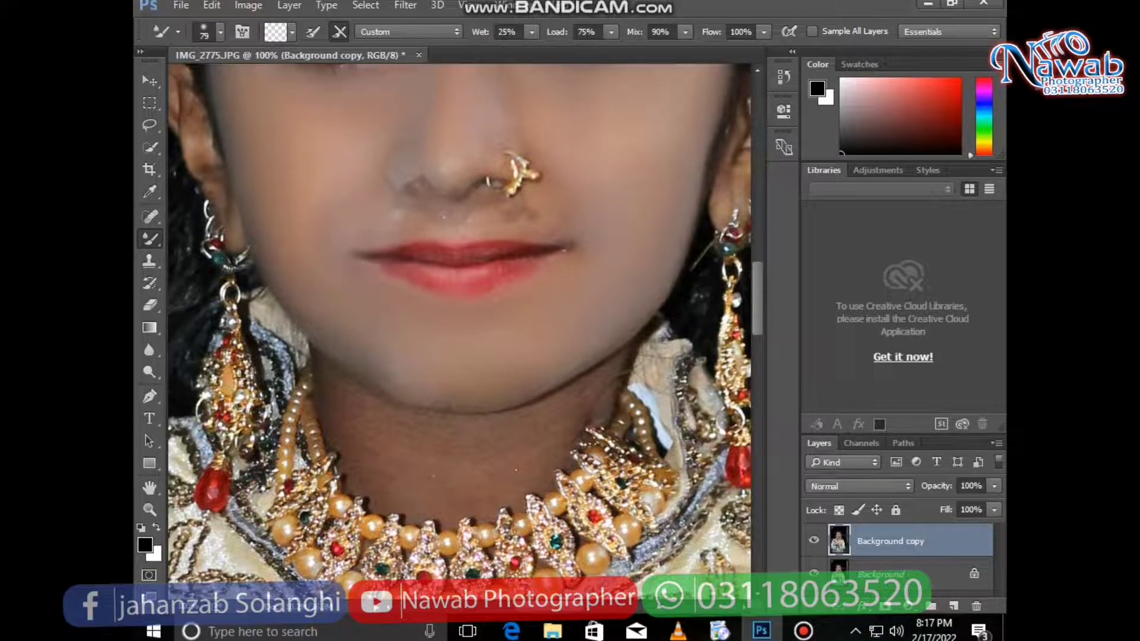
drag(416, 357, 531, 245)
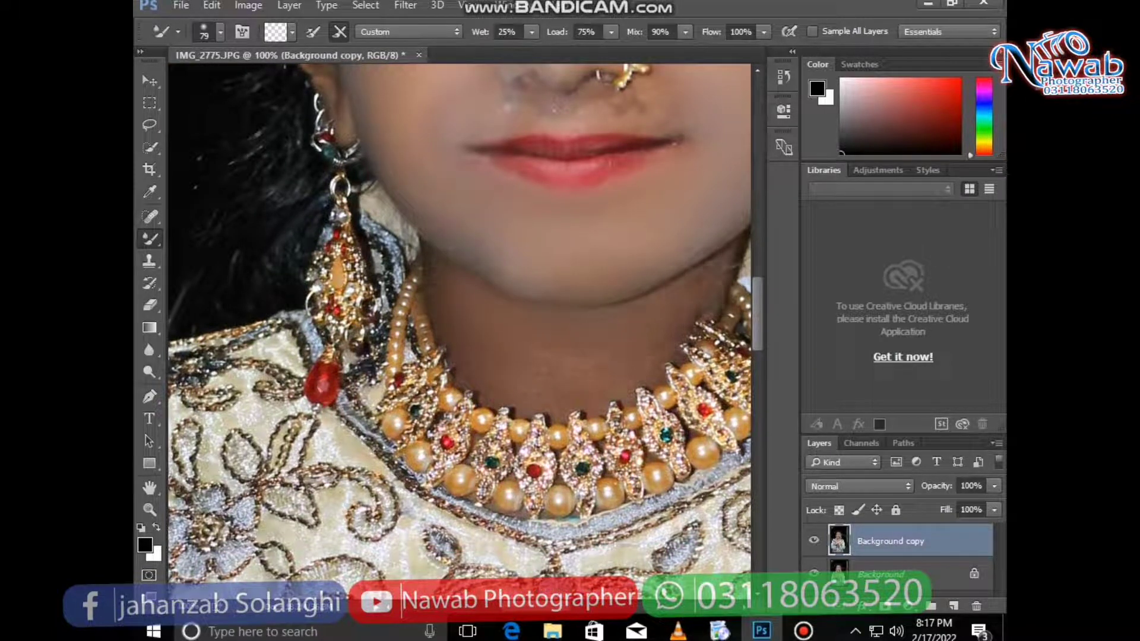
scroll(459, 336, up, 3)
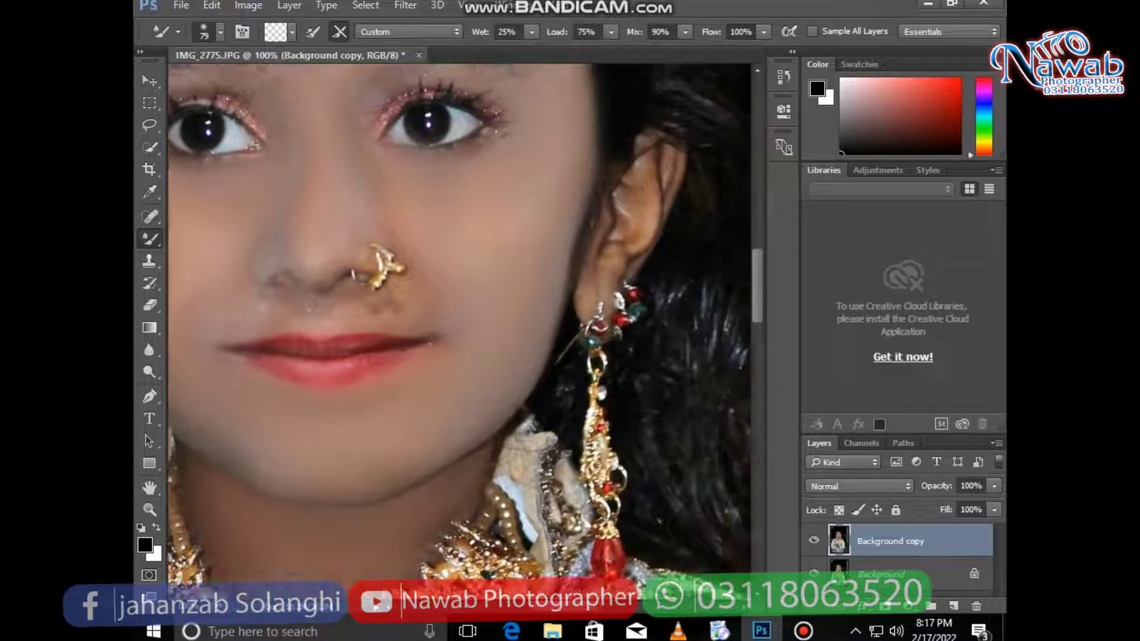
scroll(459, 336, up, 2)
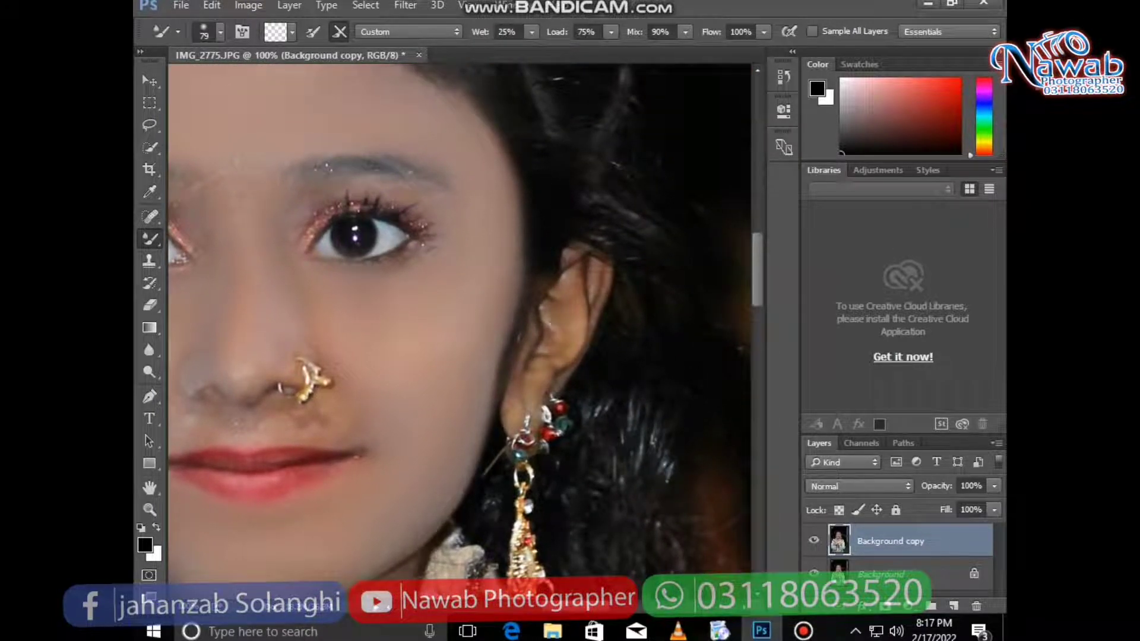
drag(522, 309, 618, 327)
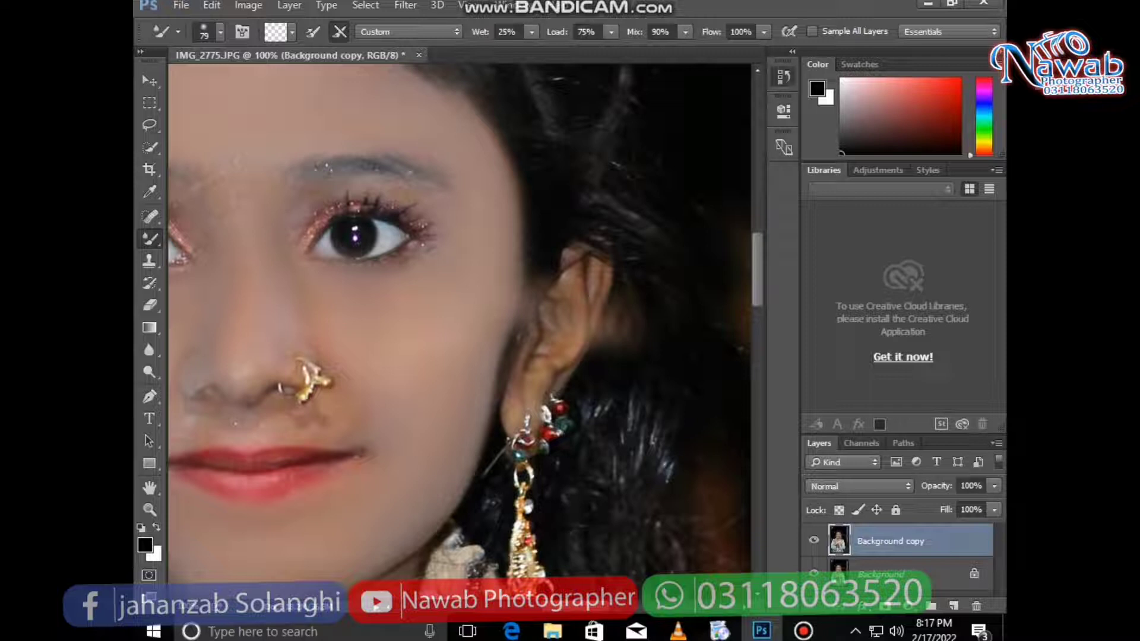
Step: Undo the last brush stroke and bring up the Zoom tool's context menu
click(784, 76)
key(ctrl+z)
key(ctrl+z)
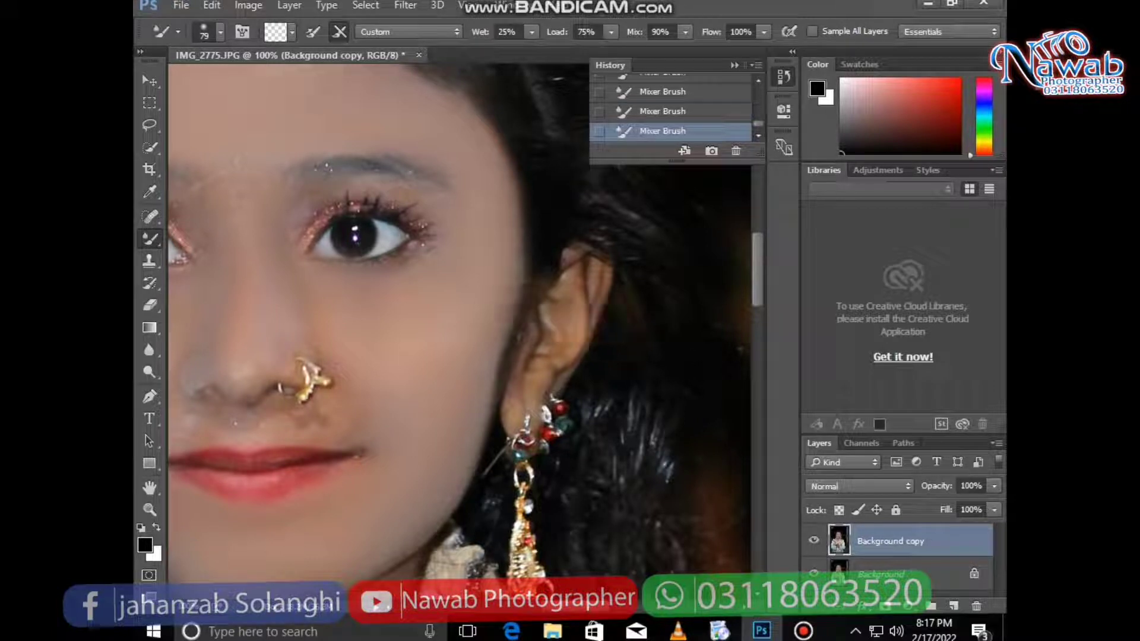
scroll(460, 321, left, 5)
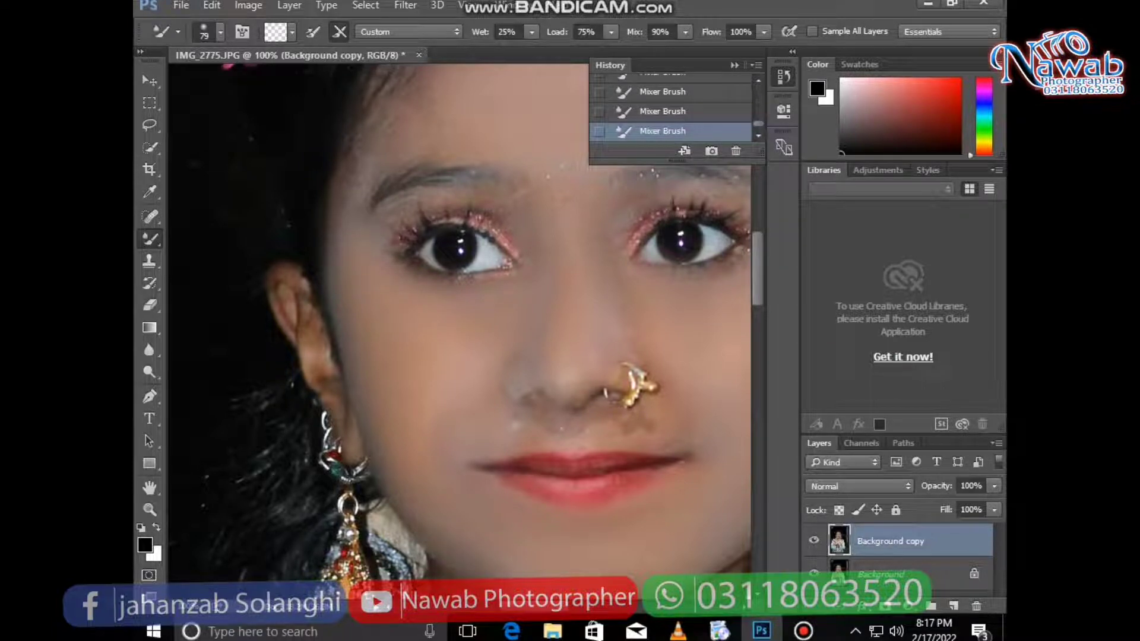
click(150, 510)
right_click(316, 343)
Step: Fit the photo on screen, apply Auto Tone, and add a Selective Color adjustment layer
click(373, 355)
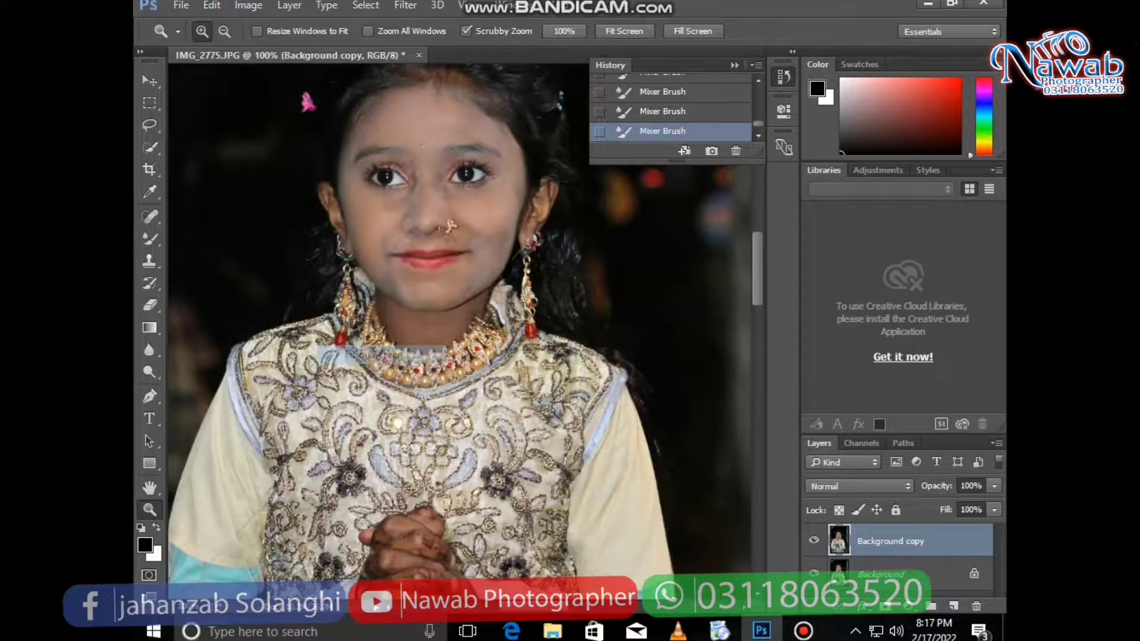
key(ctrl+shift+l)
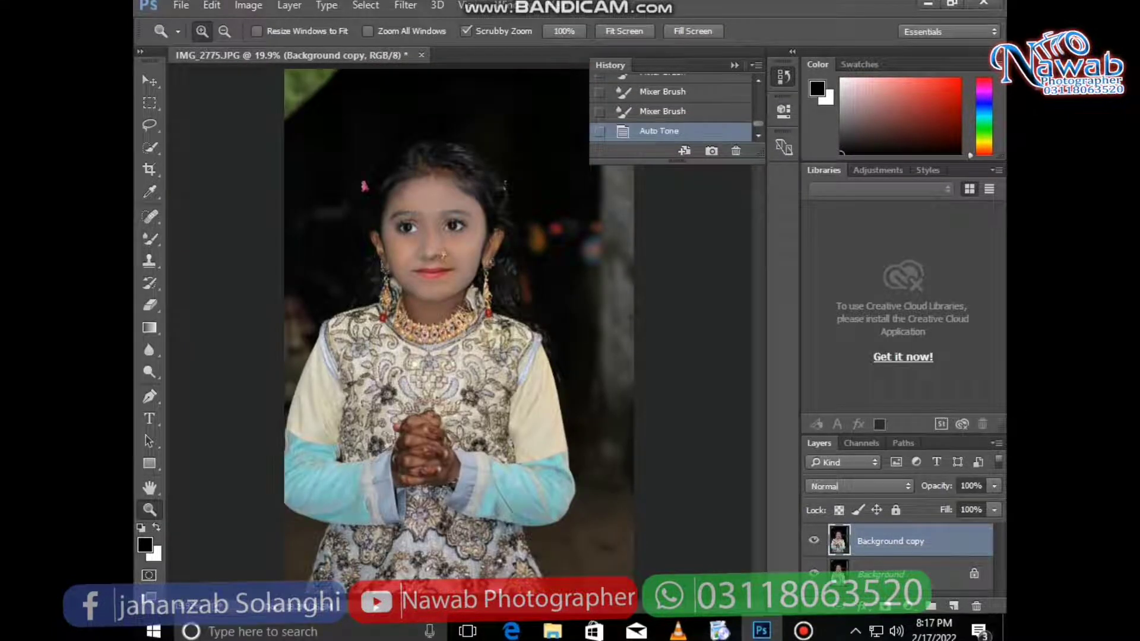
click(909, 606)
click(861, 592)
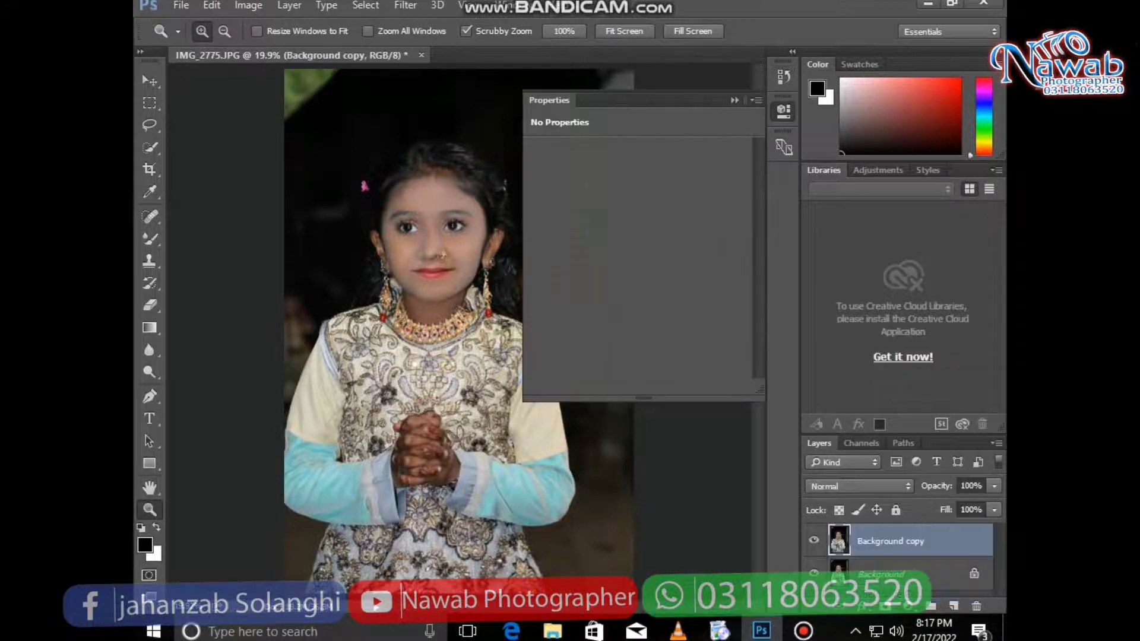
Step: Set Selective Color Reds Black to -48 and Blacks Black to +8
drag(638, 318, 589, 317)
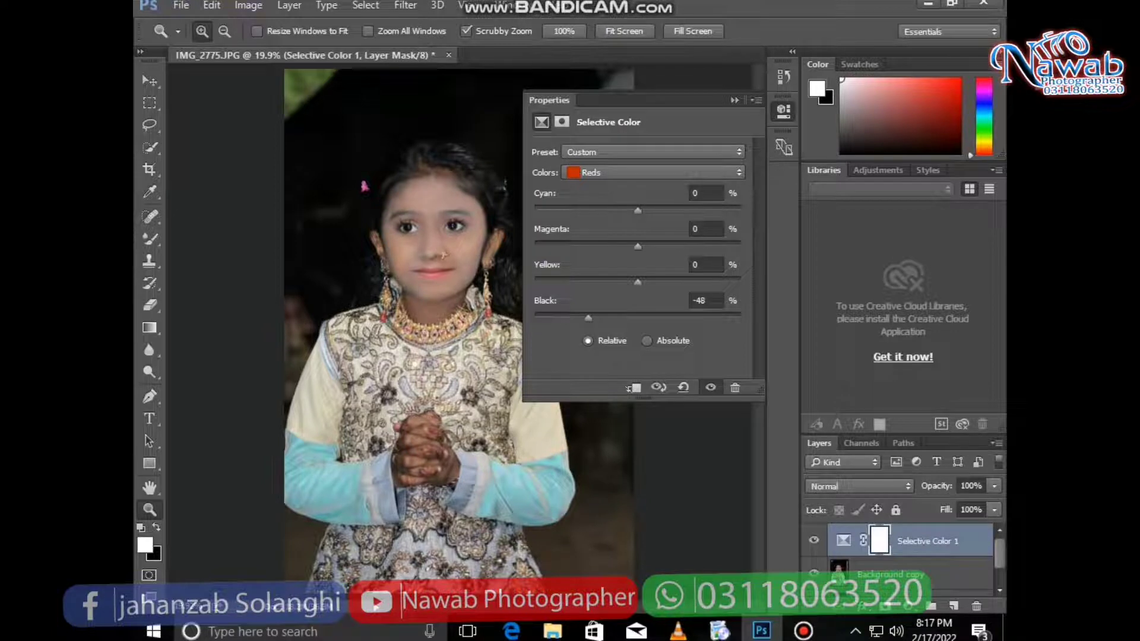
click(600, 172)
click(603, 284)
click(654, 172)
click(604, 297)
drag(637, 318, 646, 318)
click(735, 100)
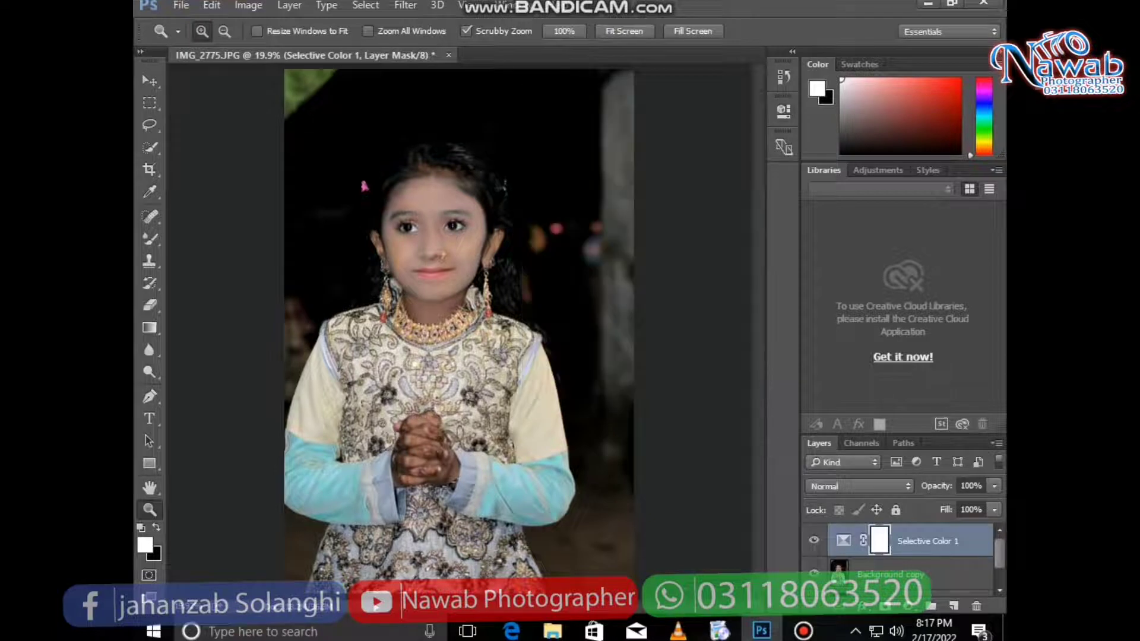
Step: Merge Selective Color 1 into Background copy and launch the Camera Raw Filter
shift+click(891, 575)
right_click(903, 573)
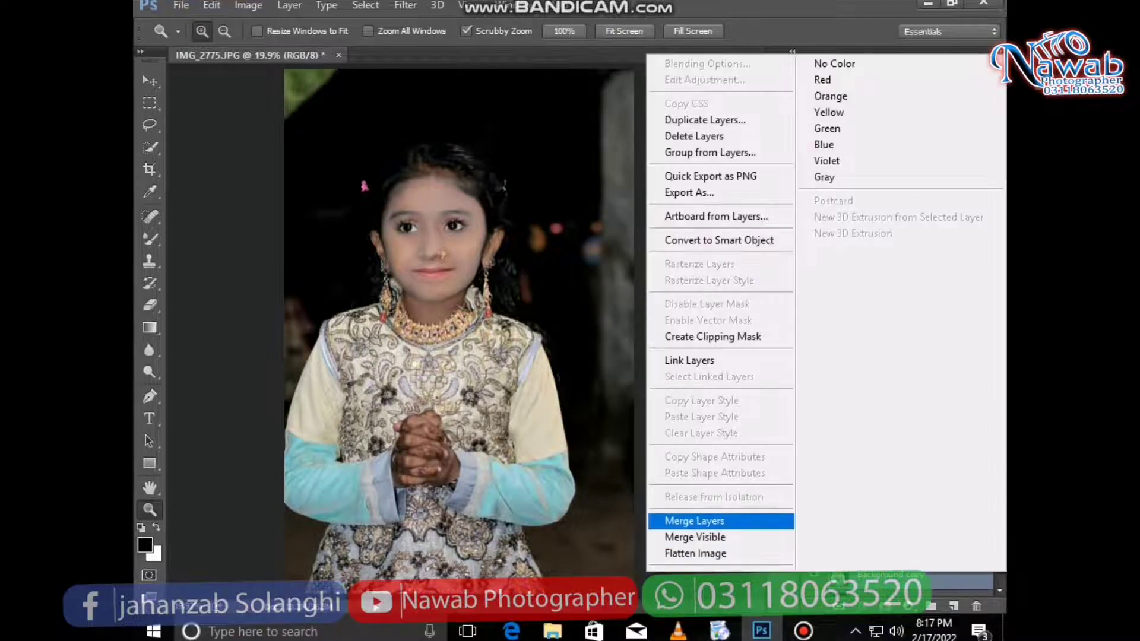
click(694, 521)
click(405, 5)
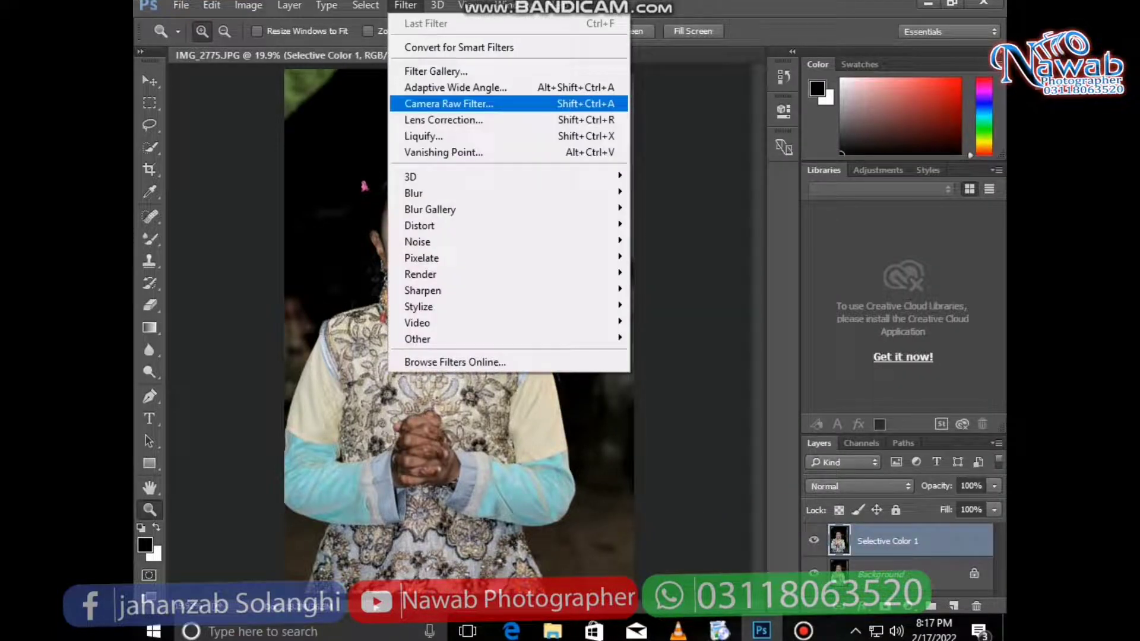
click(449, 104)
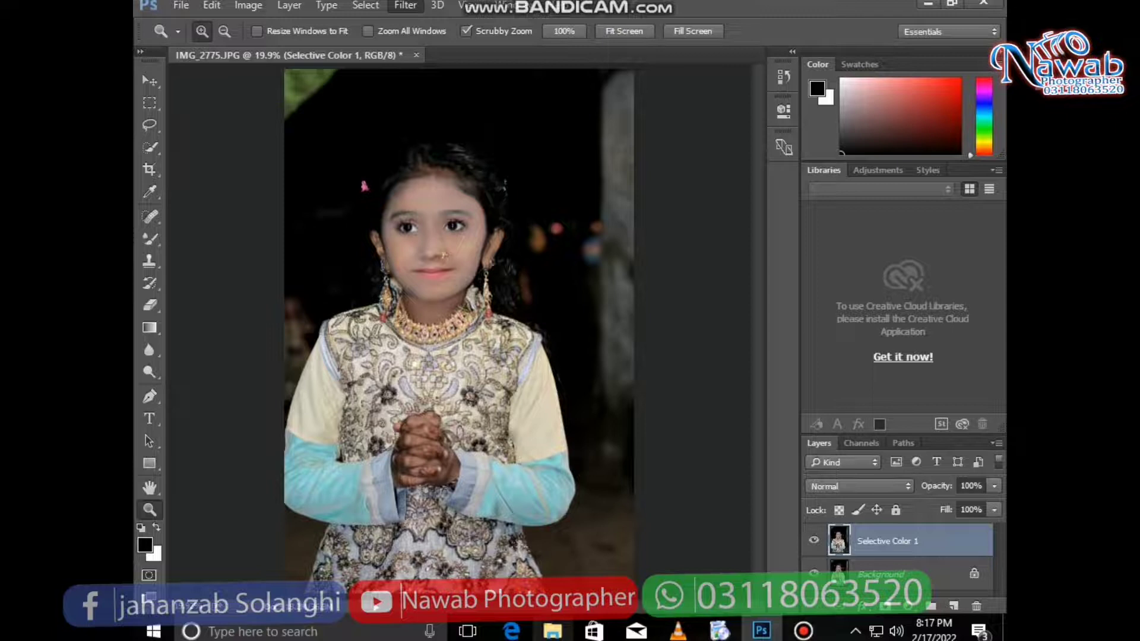
Step: Refresh the drive listing in File Explorer repeatedly, then choose Camera Raw's Load Settings
click(553, 631)
right_click(562, 360)
click(608, 428)
right_click(563, 388)
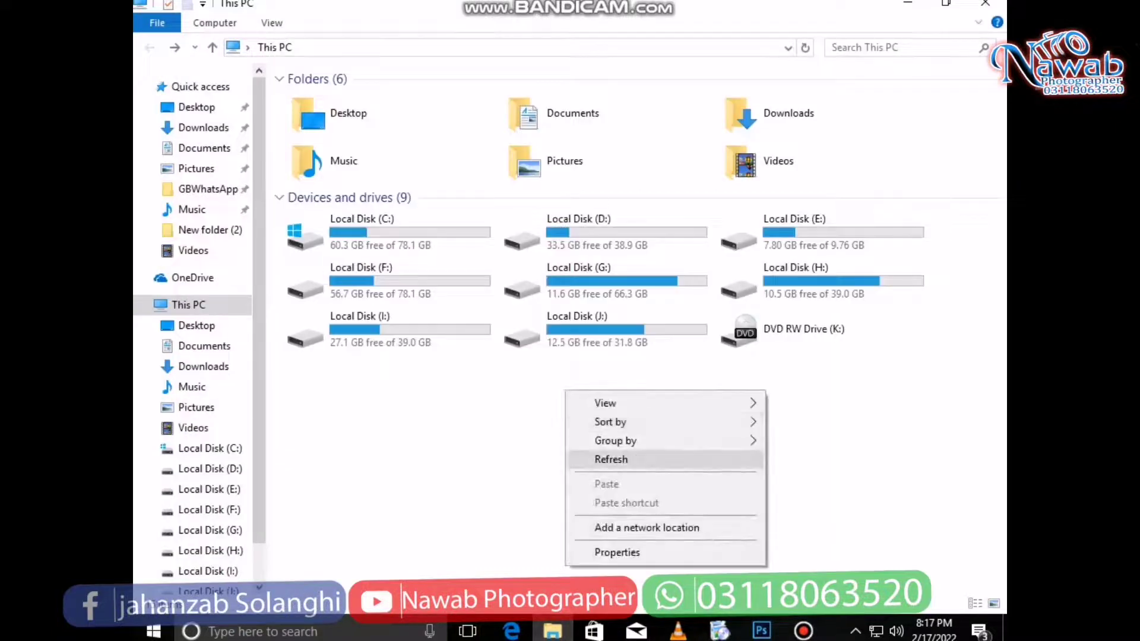
click(606, 459)
right_click(493, 387)
click(537, 457)
right_click(560, 382)
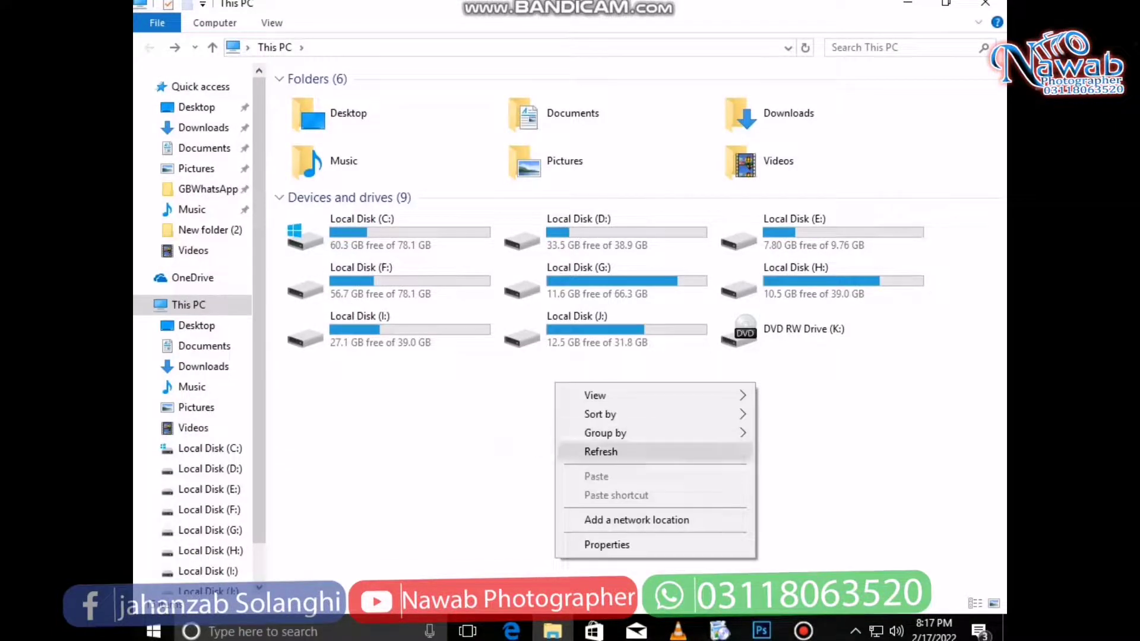
click(603, 450)
right_click(565, 369)
click(603, 437)
right_click(552, 378)
click(601, 446)
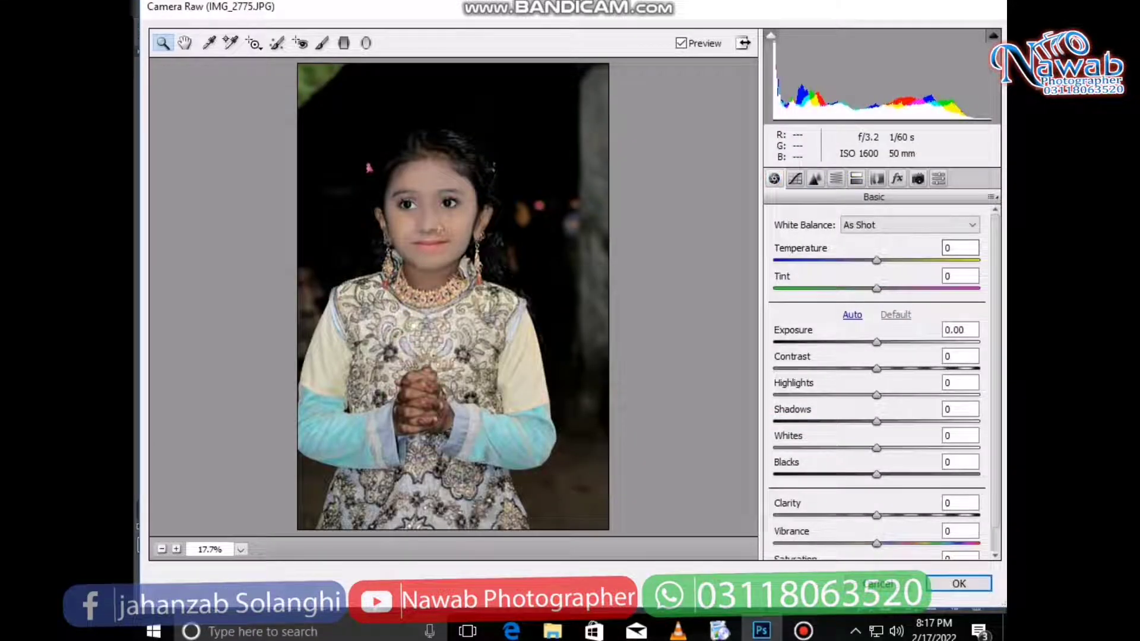
click(990, 197)
click(855, 361)
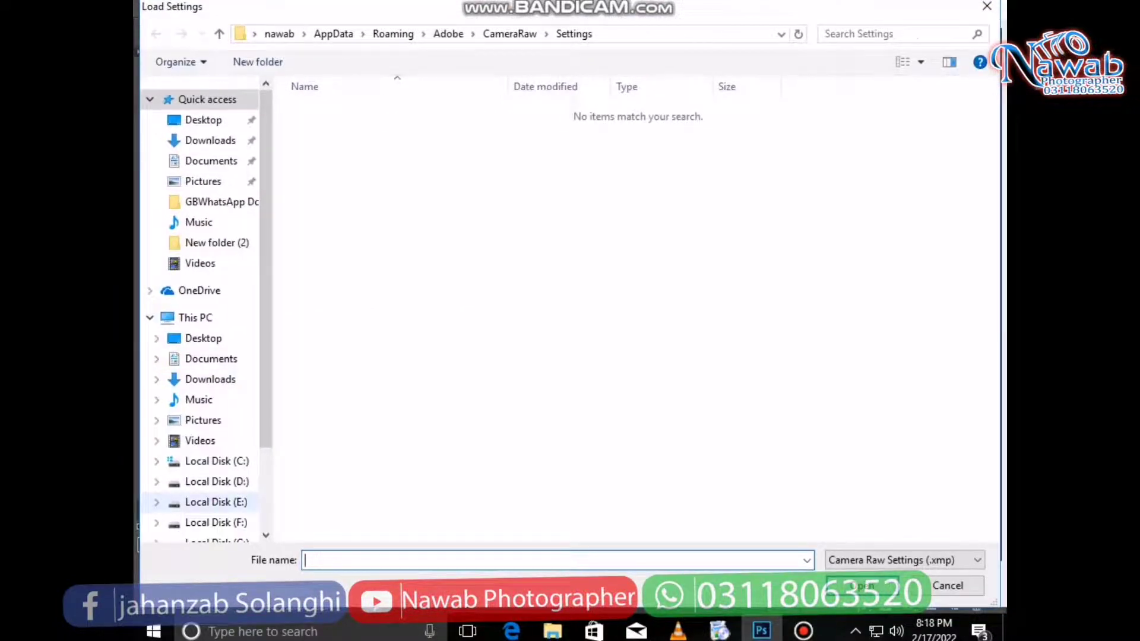
Step: Browse Local Disk E: and F: and open the preset folder
click(207, 502)
right_click(414, 245)
click(451, 314)
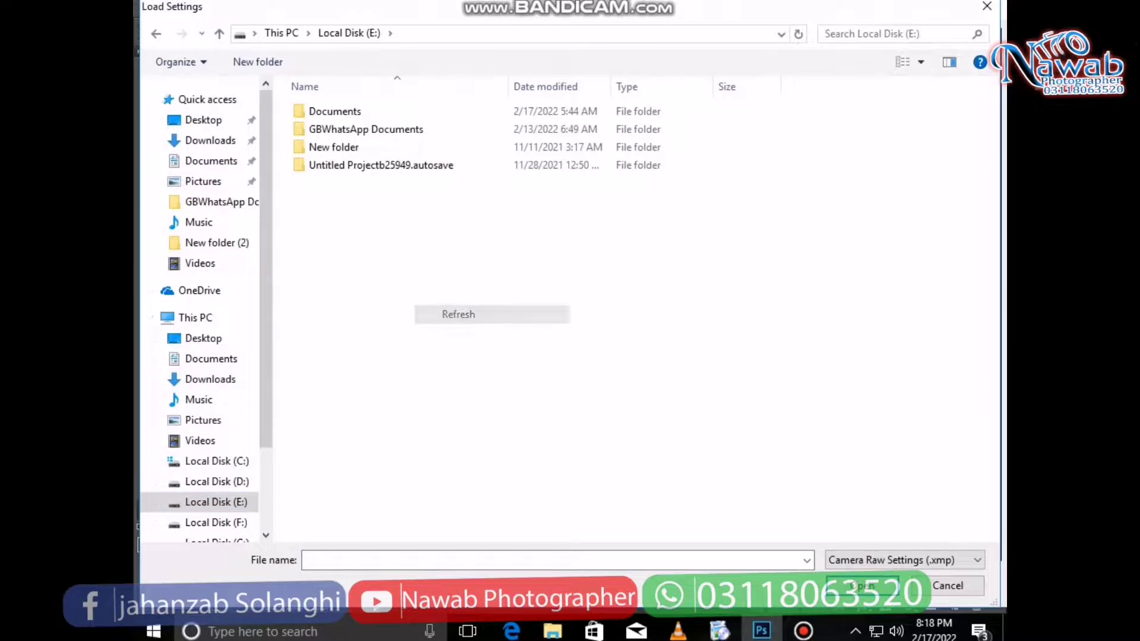
click(208, 522)
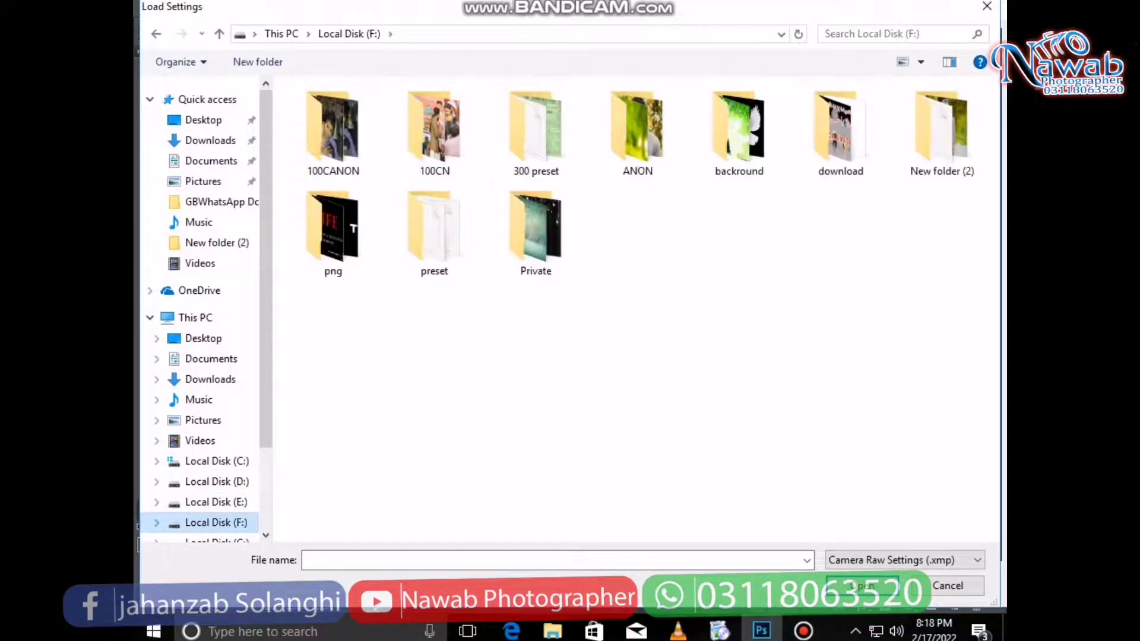
double_click(434, 231)
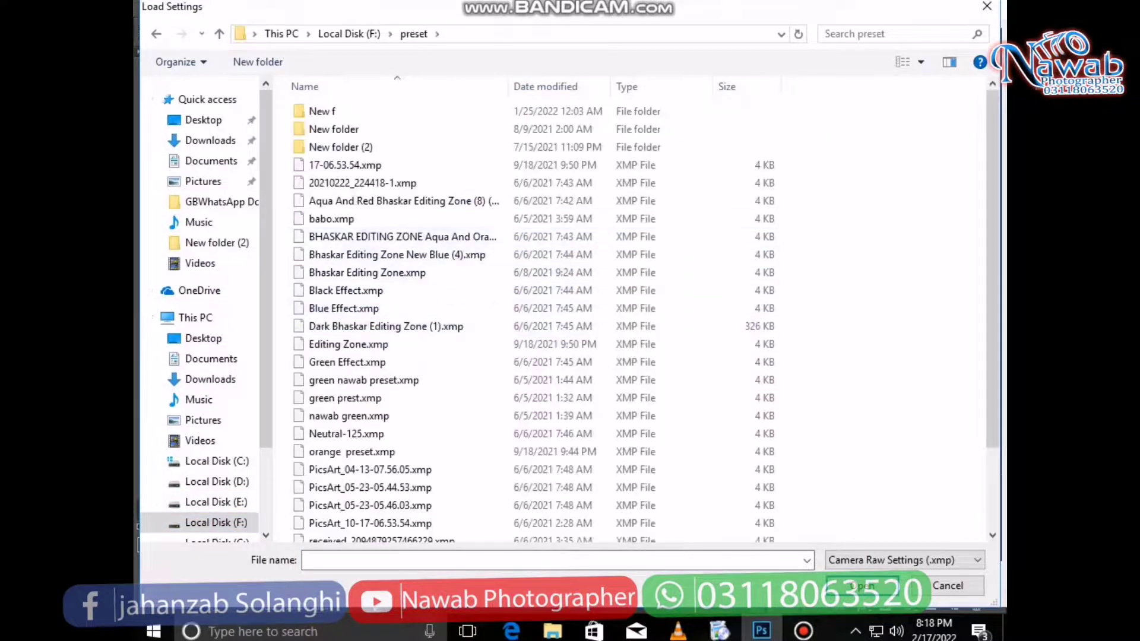
Step: Switch to large icons, open the New f folder and load Dark Editing Zone (1).xmp
click(921, 62)
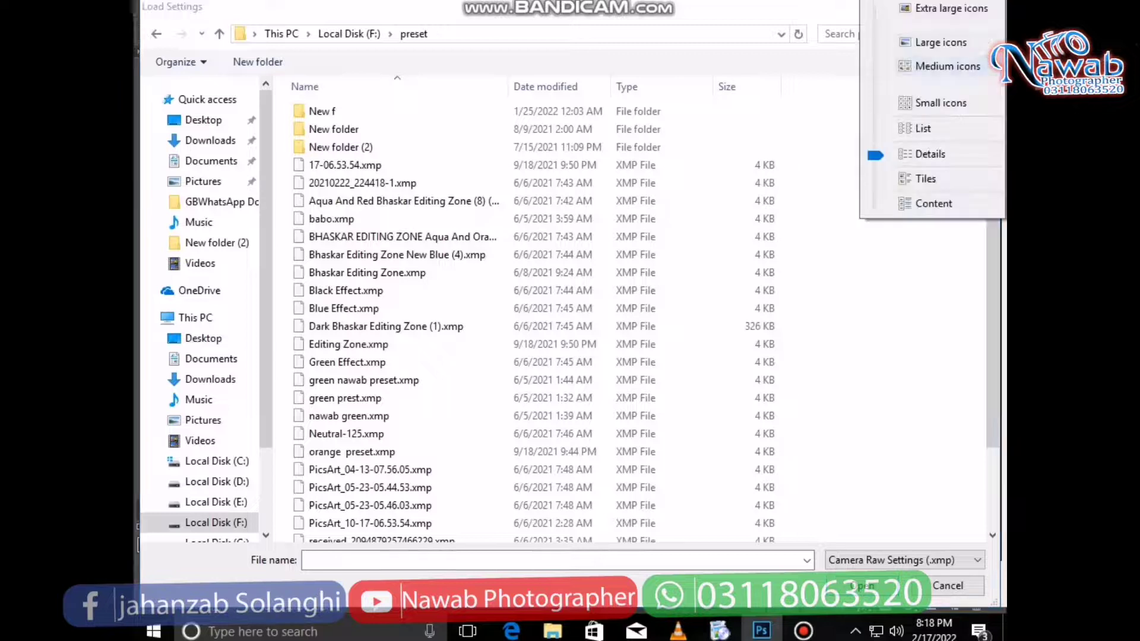
click(943, 42)
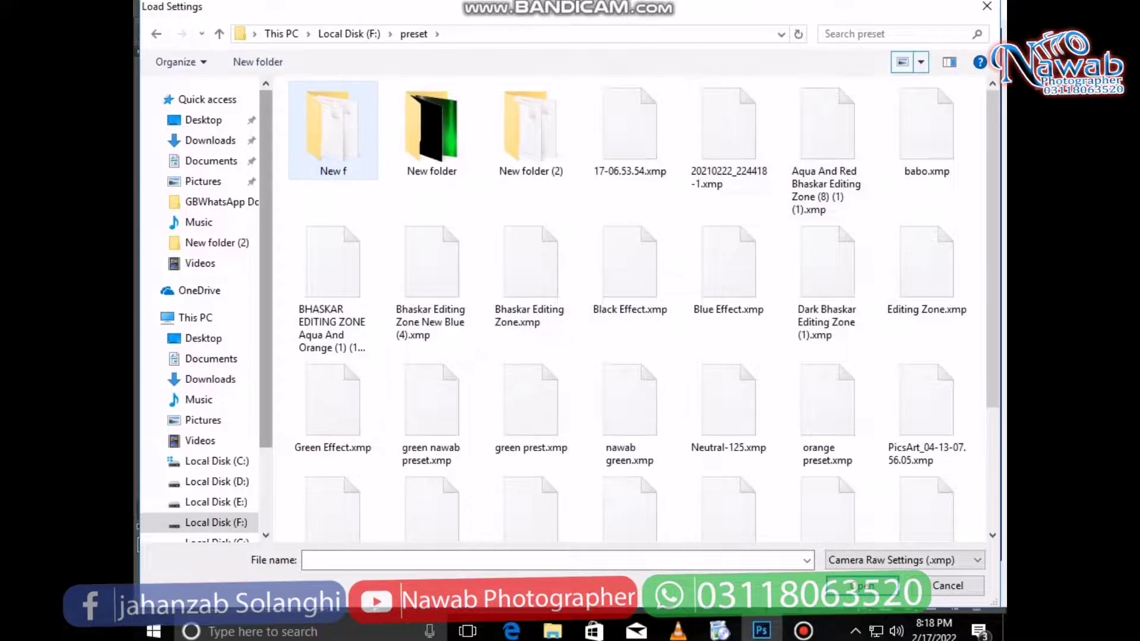
double_click(333, 128)
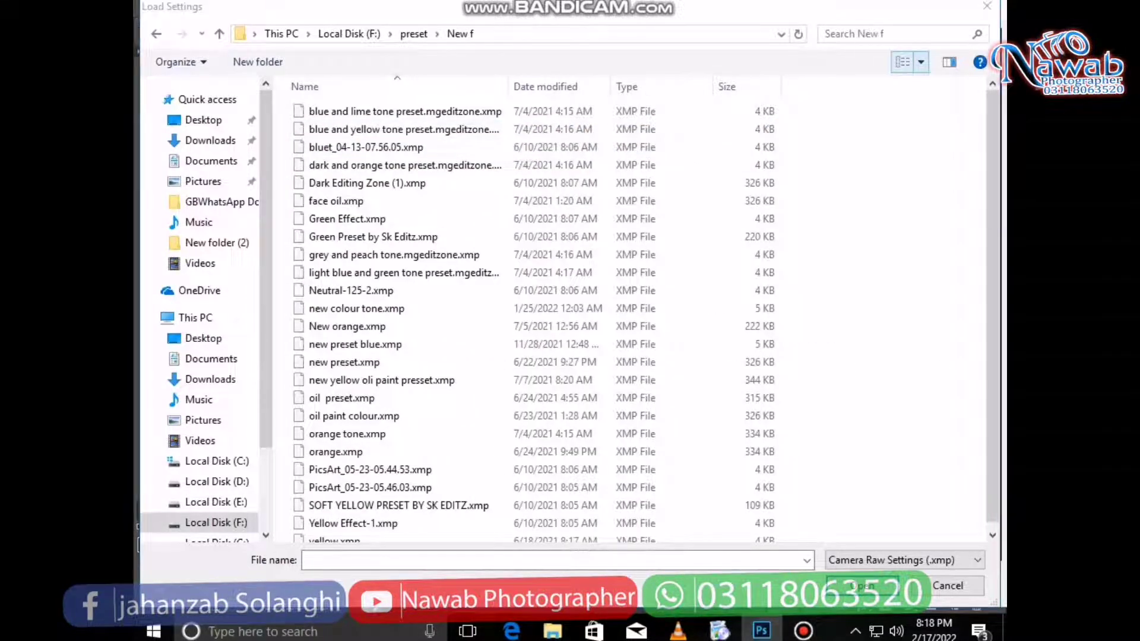
click(921, 62)
click(943, 41)
double_click(727, 136)
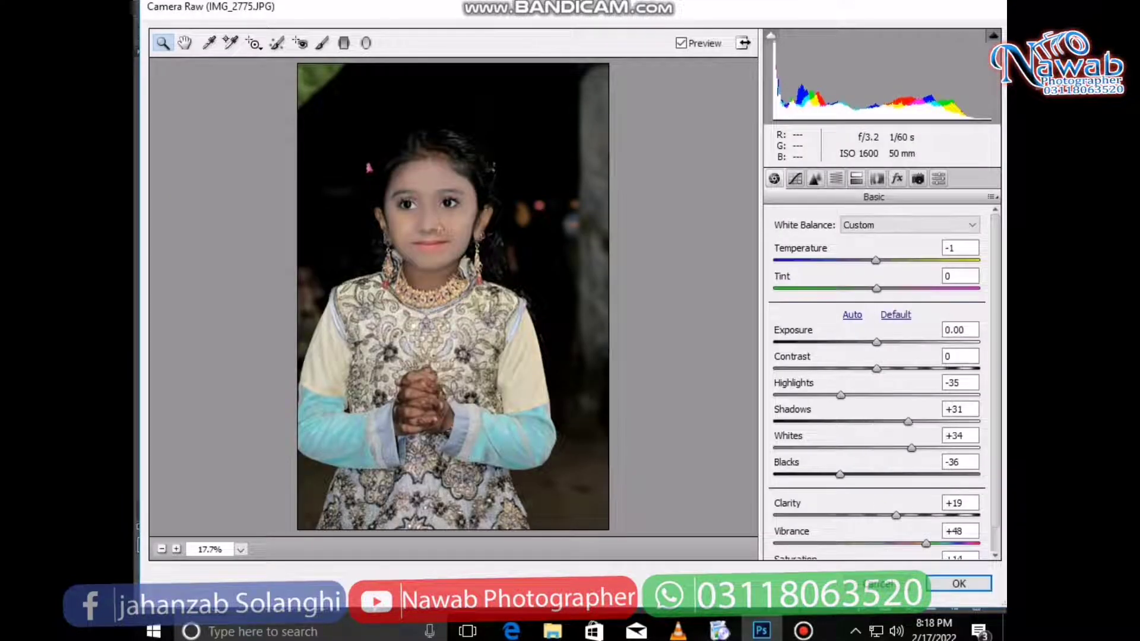
Step: Zoom the preview to 25% and make the Effects vignette white with Amount +41
click(439, 232)
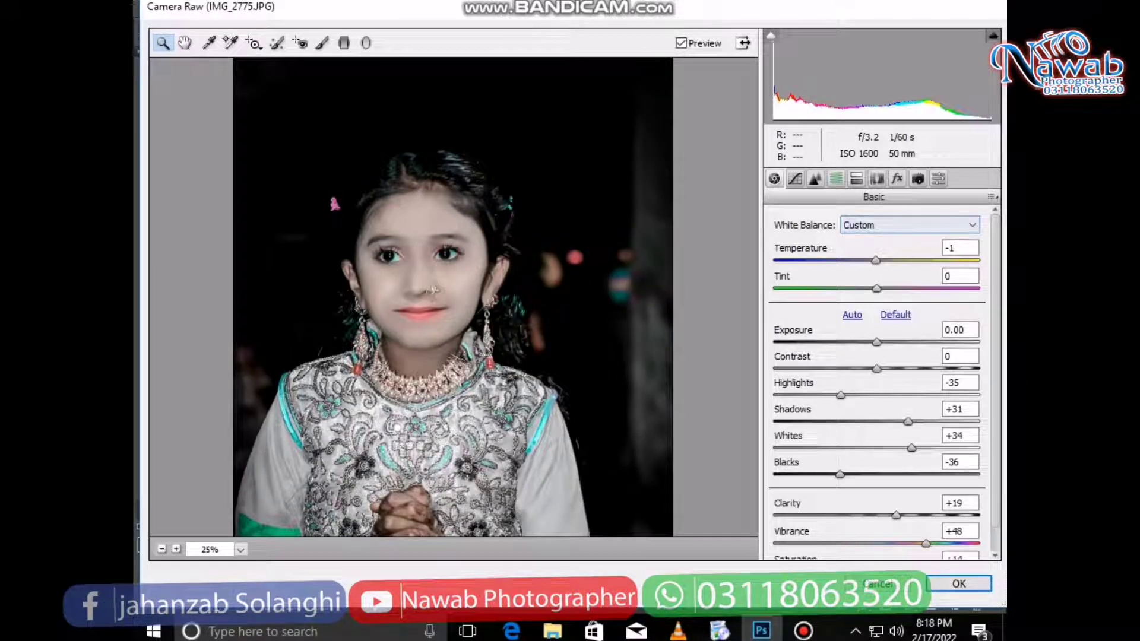
click(835, 178)
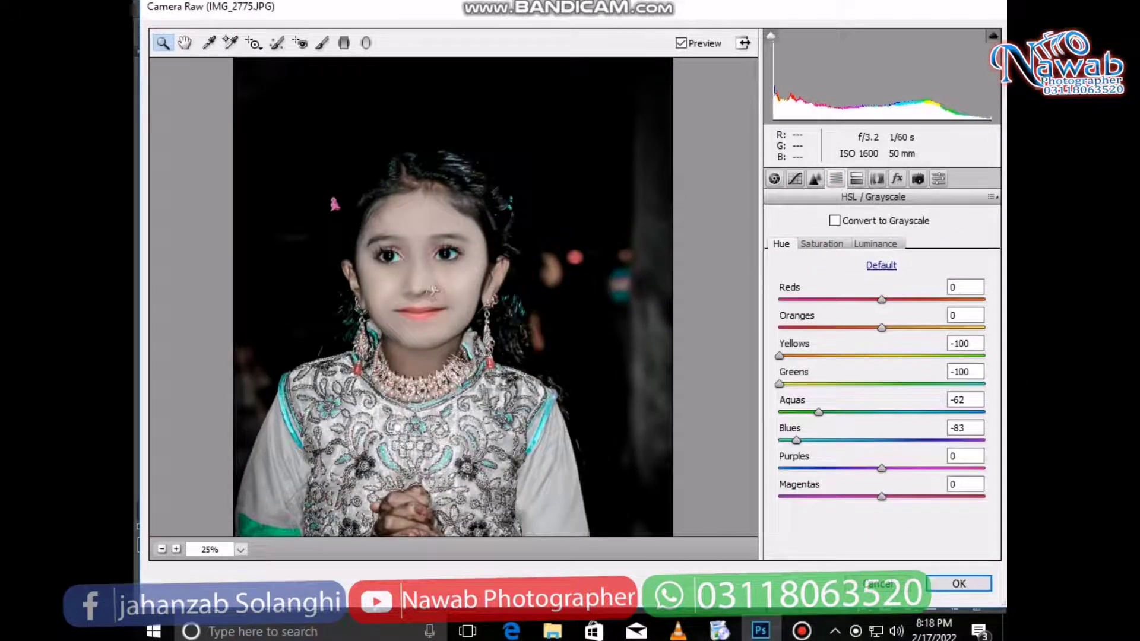
click(898, 178)
drag(890, 426, 913, 426)
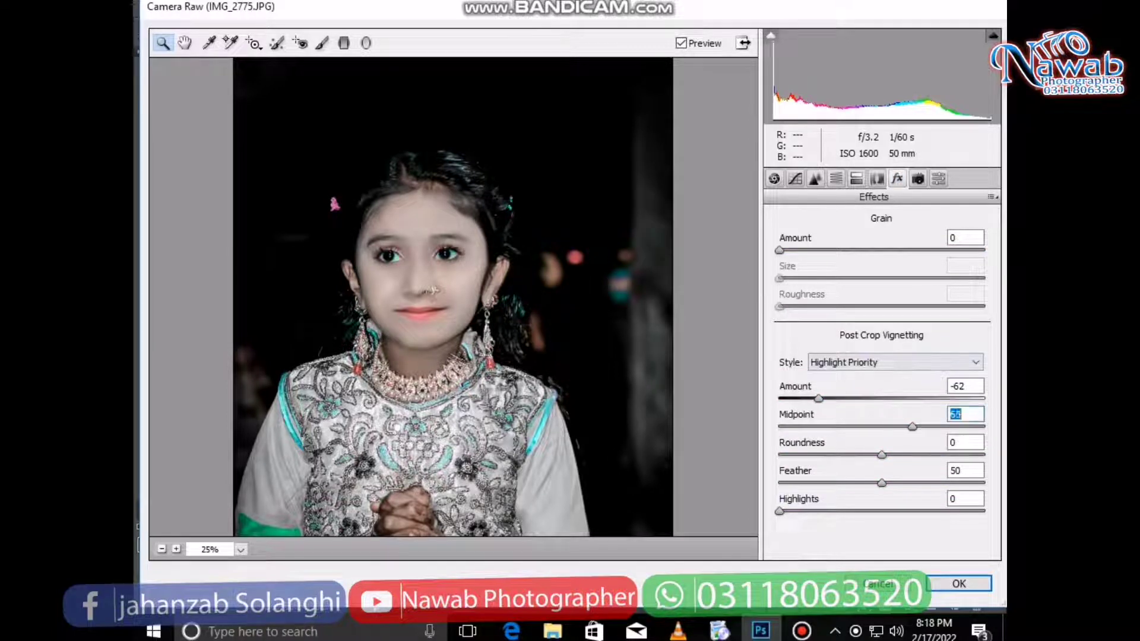
drag(819, 398, 924, 398)
Step: Set the vignette Midpoint to 23, Roundness to -48 and Feather to 90
key(Tab)
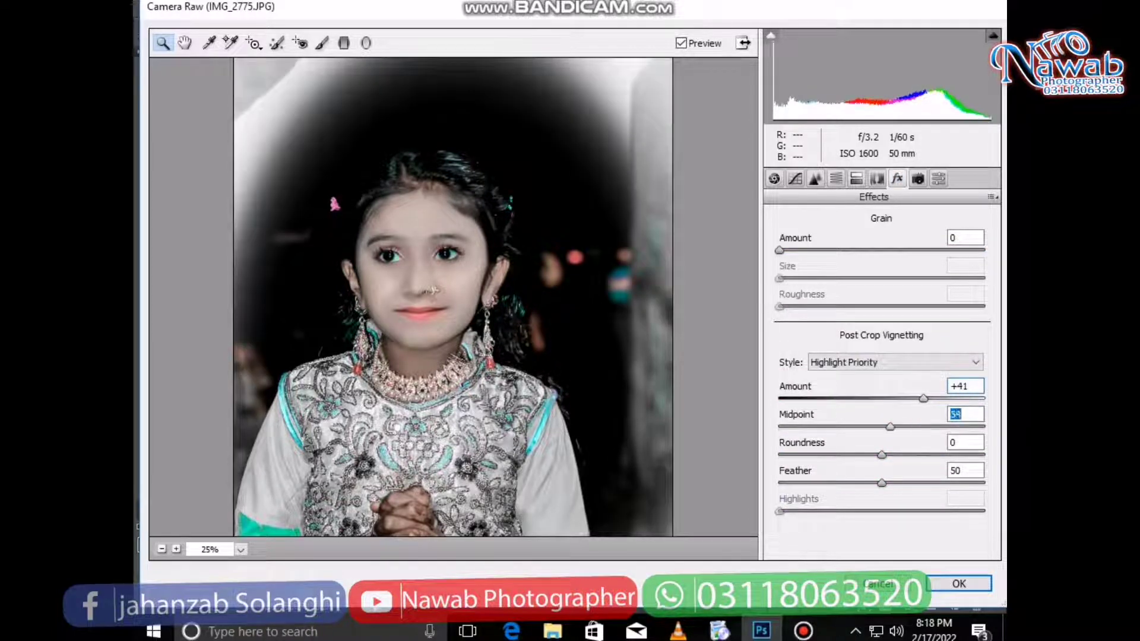
text(10)
text(23)
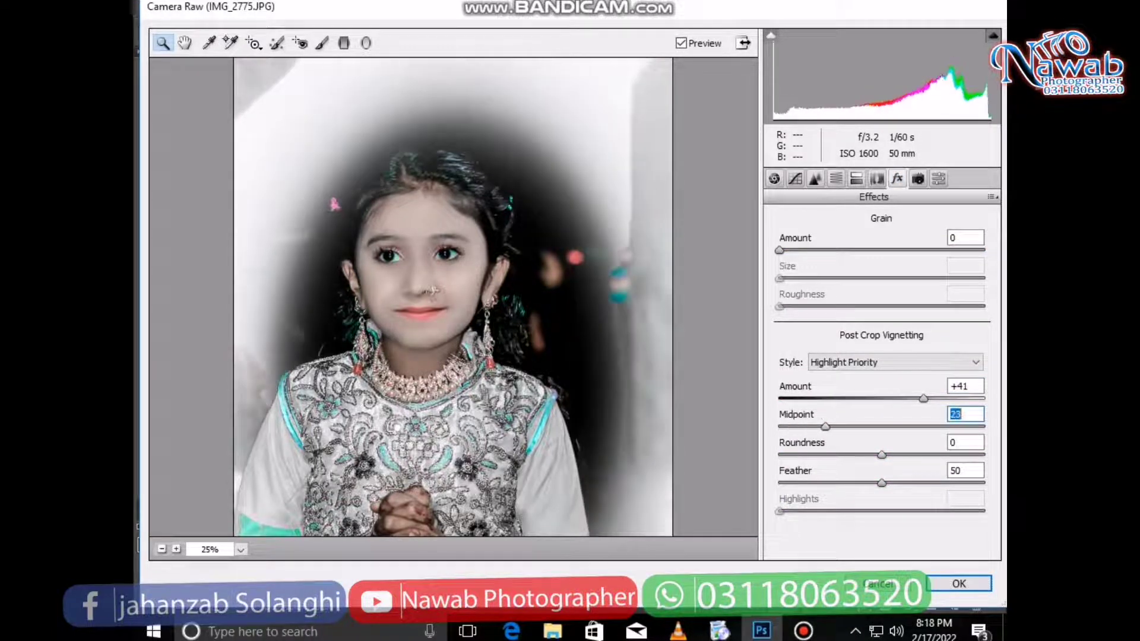
key(Tab)
text(-50)
text(-48)
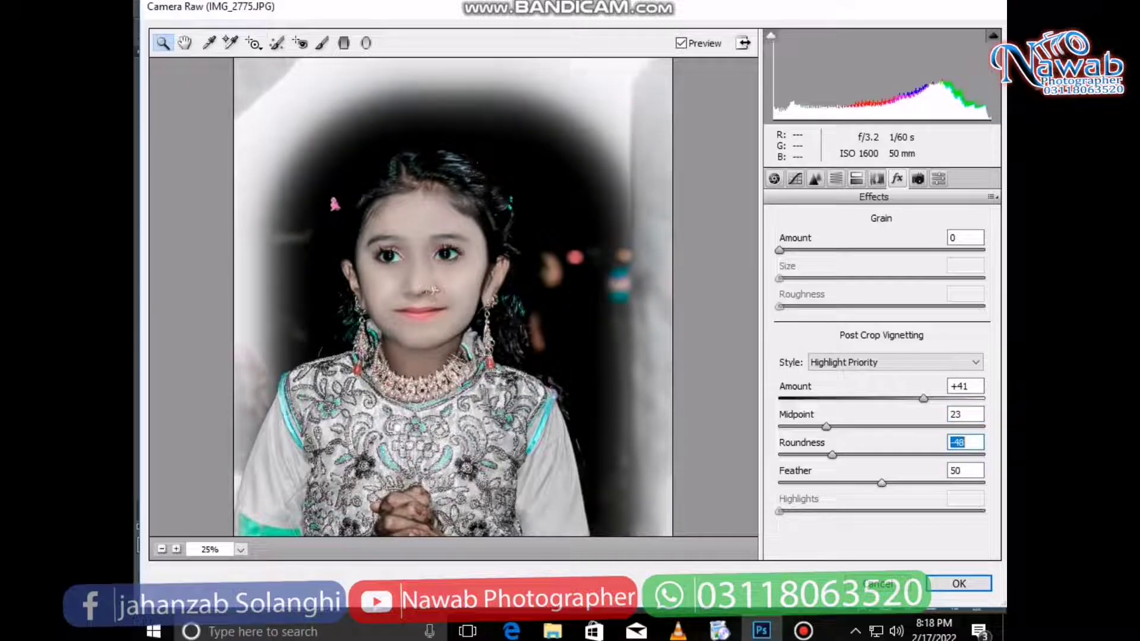
key(Tab)
text(7590)
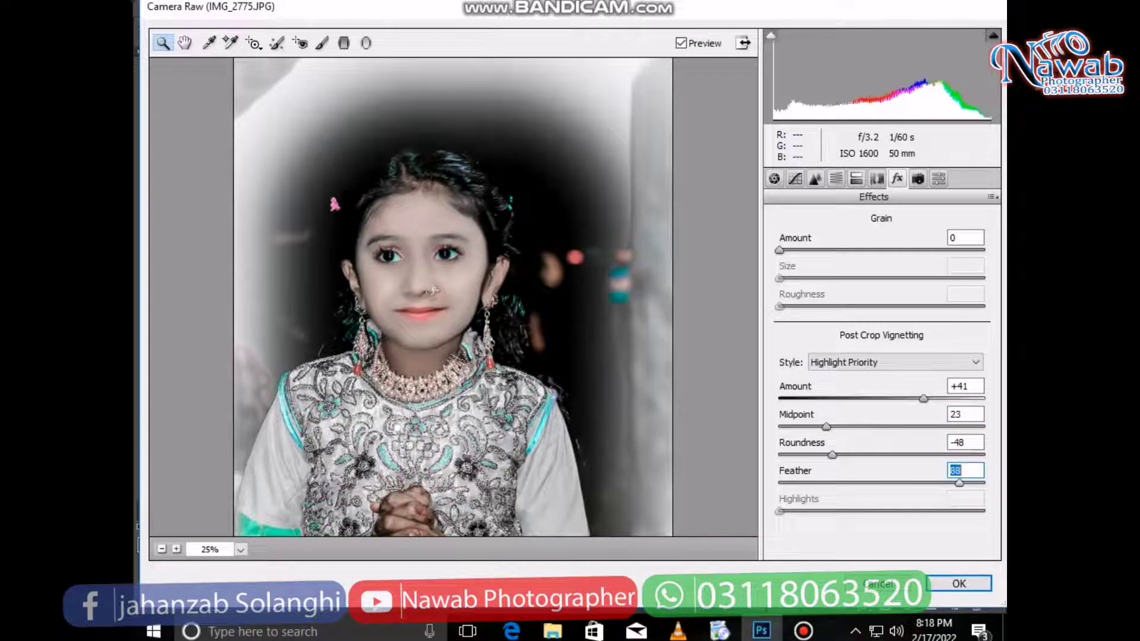
Step: Fit the whole photo in the preview and show the HSL adjustments
right_click(563, 226)
click(615, 443)
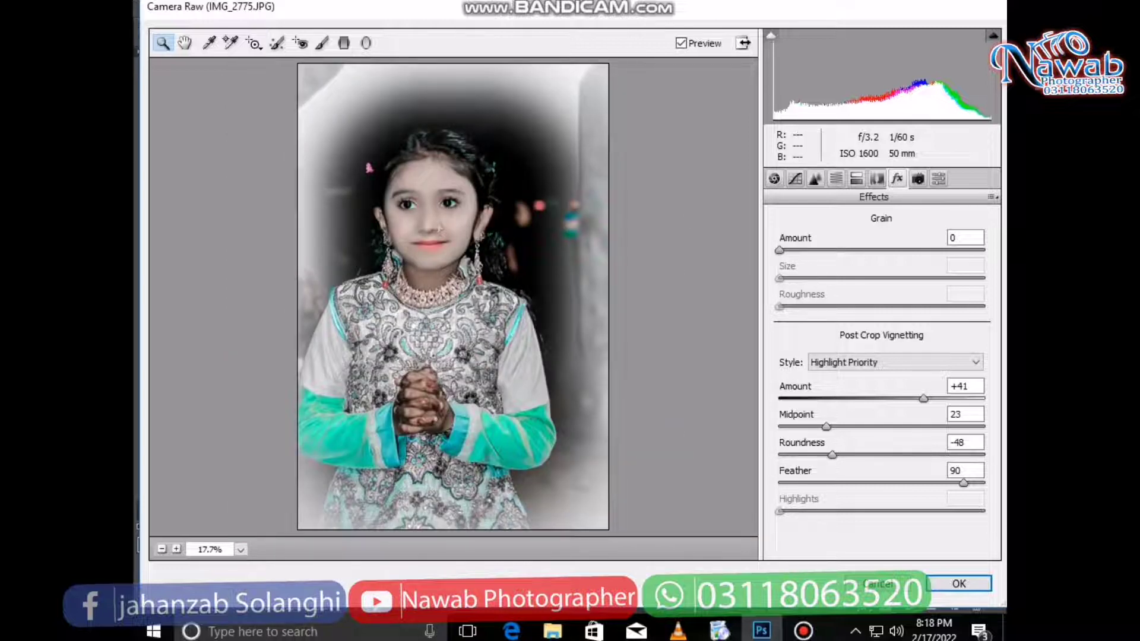
click(835, 178)
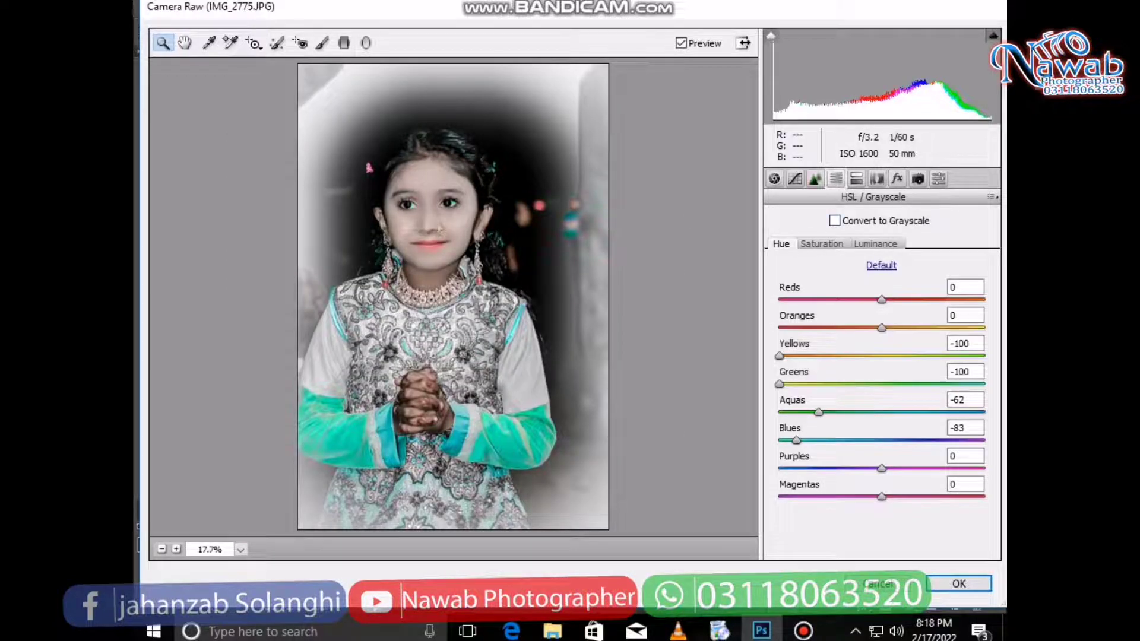
Step: Set HSL hues: Yellows +18, Greens -8, Aquas +82, Blues -14
text(18)
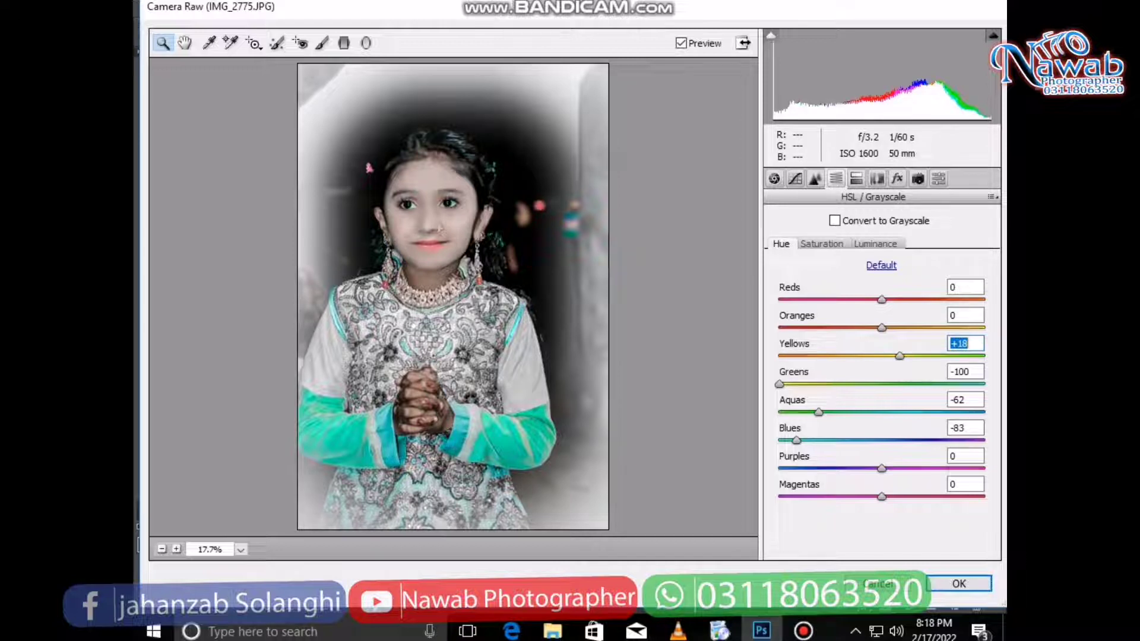
key(Tab)
text(37-8)
key(Down)
key(Down)
key(Down)
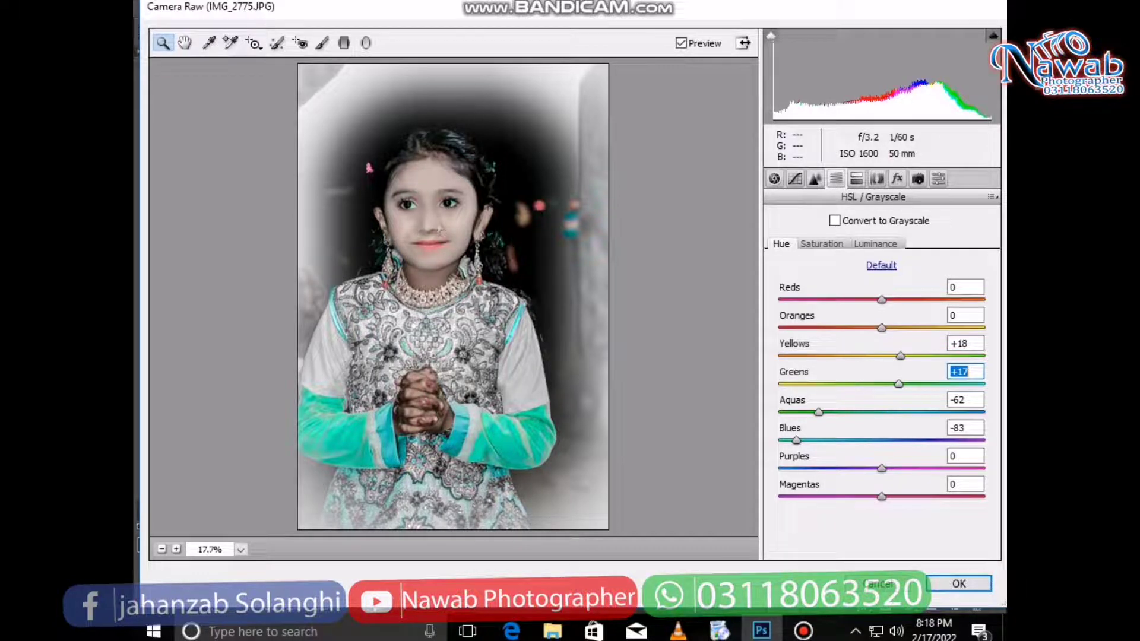
key(Tab)
key(shift+Up)
key(shift+Up)
key(shift+Up)
key(shift+Up)
key(shift+Up)
key(shift+Up)
key(Up)
key(Up)
key(Up)
key(Tab)
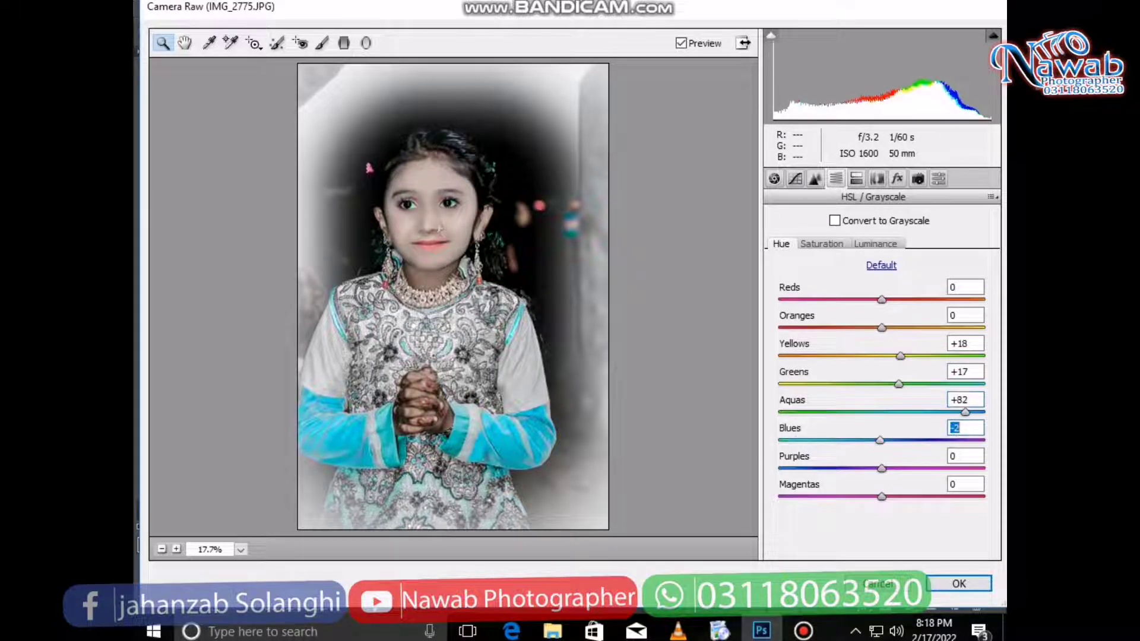
key(shift+Up)
key(shift+Up)
key(shift+Up)
key(Up)
key(Up)
key(Up)
key(Up)
key(Up)
key(Up)
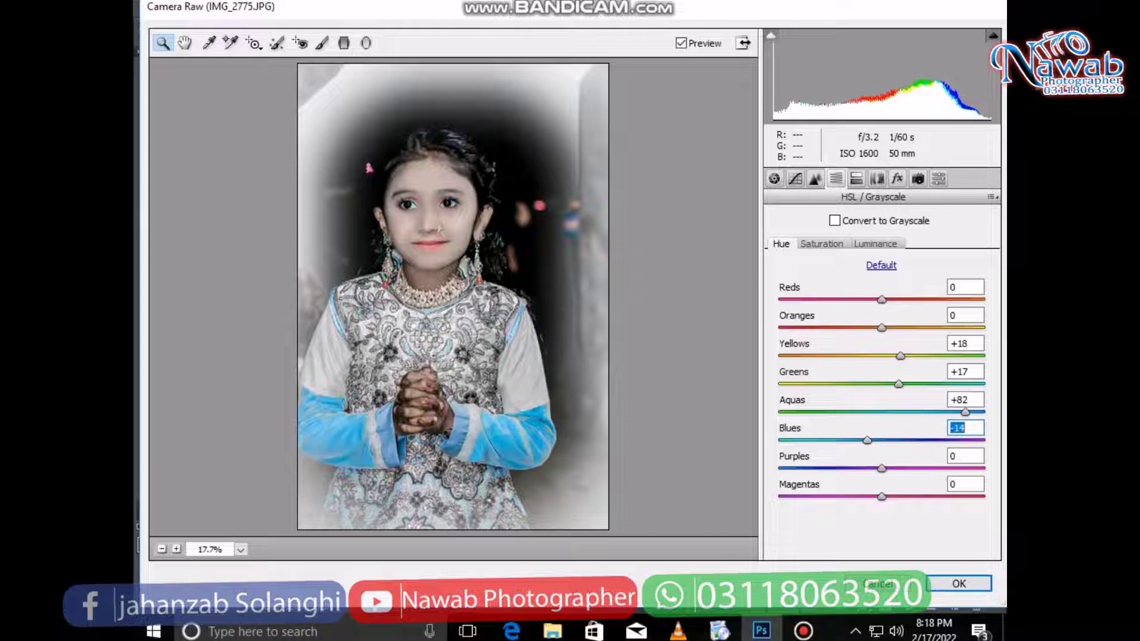
Step: Raise Blues saturation to +81 and zoom the preview to 33.3%
key(ctrl+Tab)
key(shift+Down)
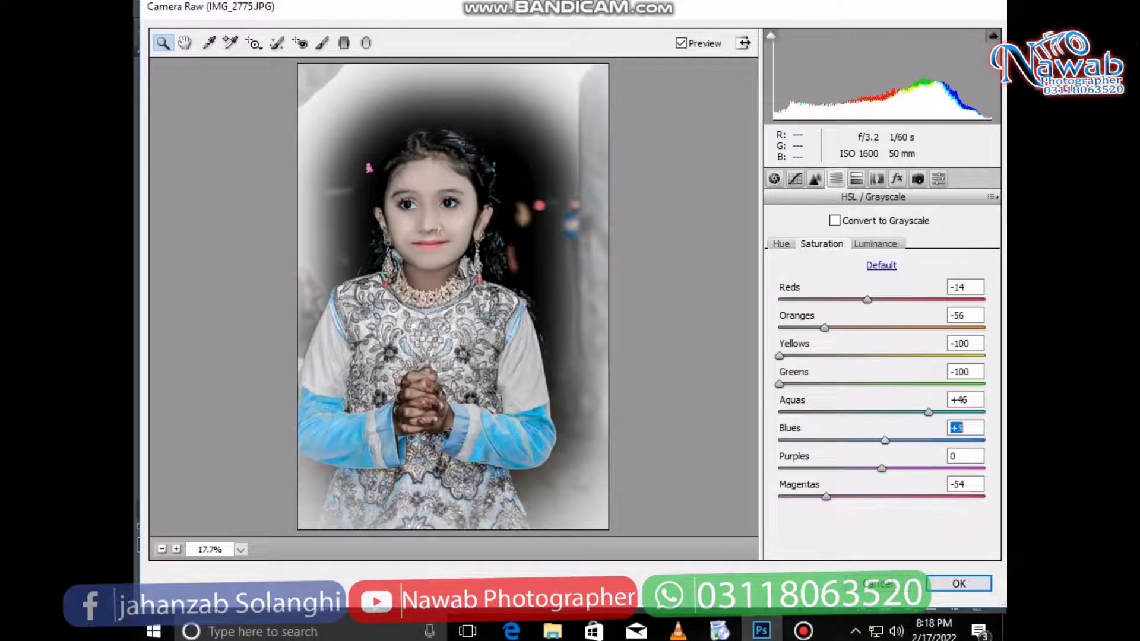
key(Down)
key(Down)
key(Down)
key(Down)
key(Down)
key(shift+Up)
key(shift+Up)
key(shift+Up)
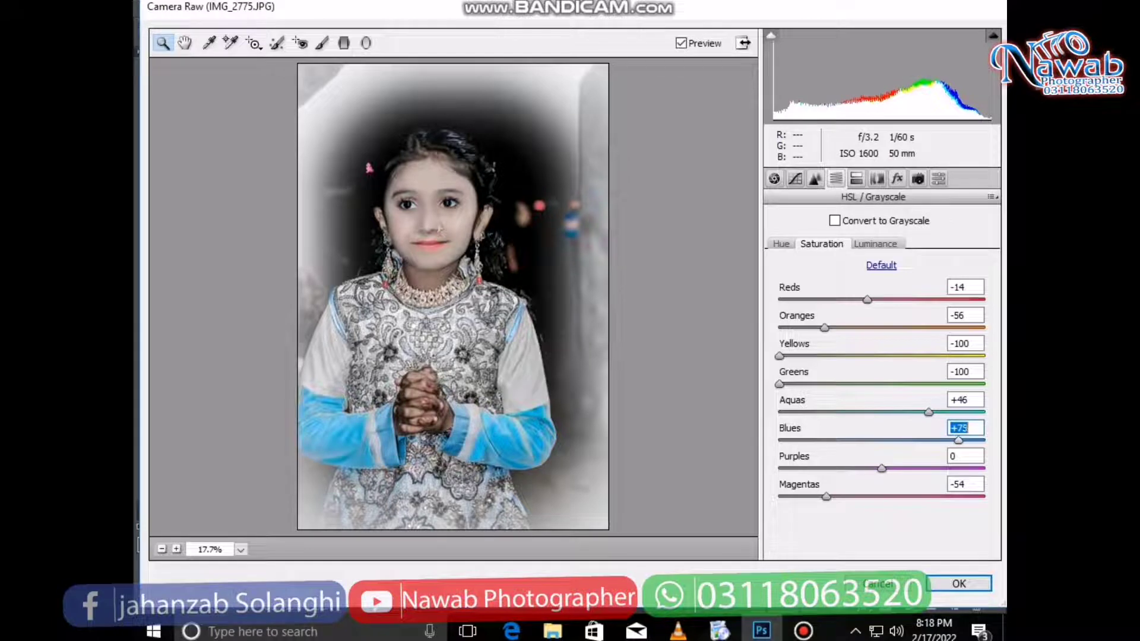
key(Up)
key(Up)
key(Up)
click(453, 238)
key(ctrl+plus)
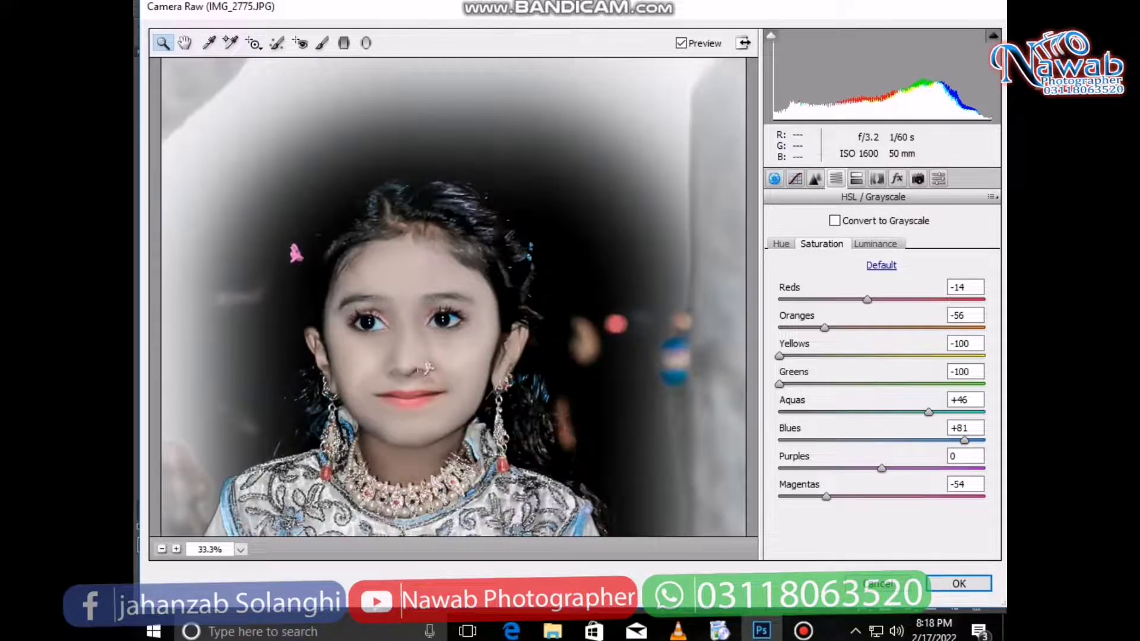
Step: Set Clarity +37 and Vibrance +6, and raise Reds saturation to +31
click(774, 178)
drag(896, 516, 914, 515)
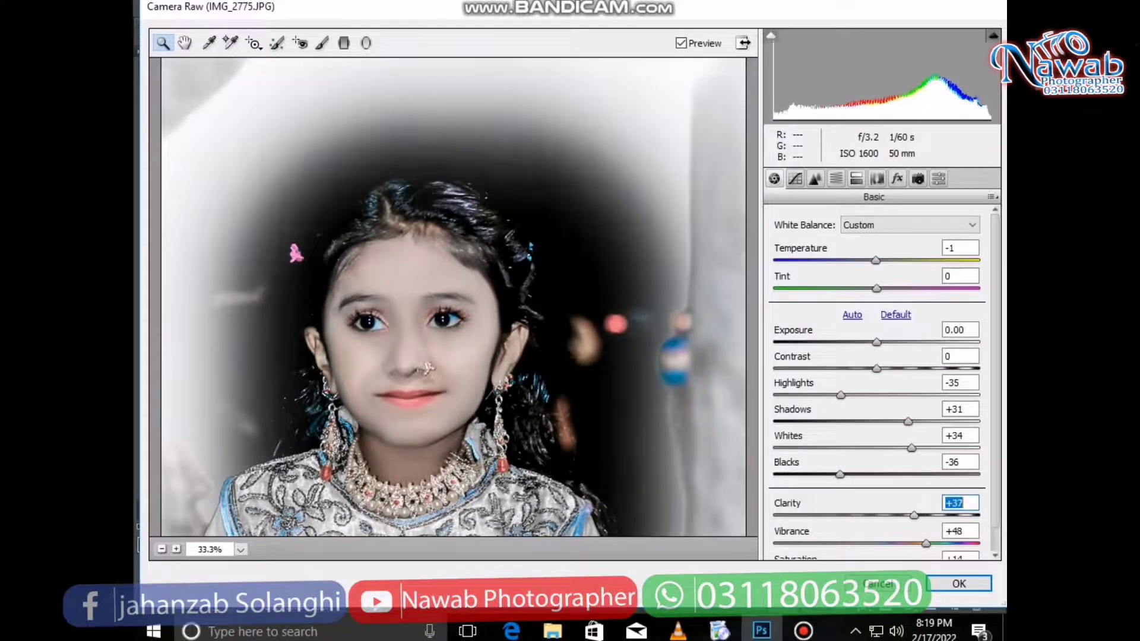
drag(926, 543, 883, 543)
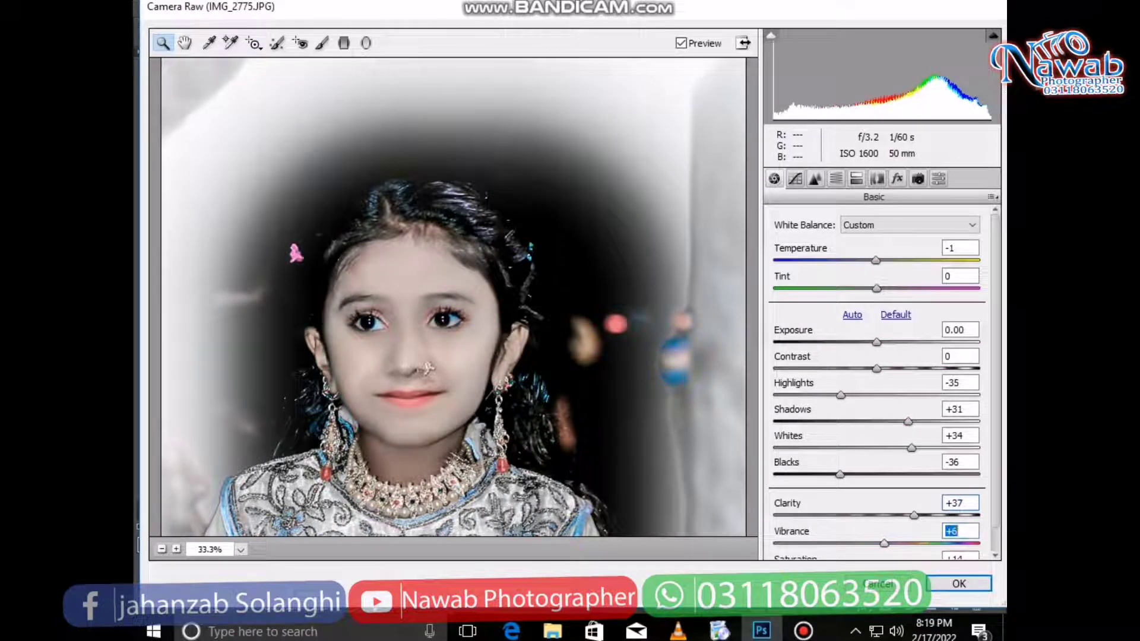
click(835, 179)
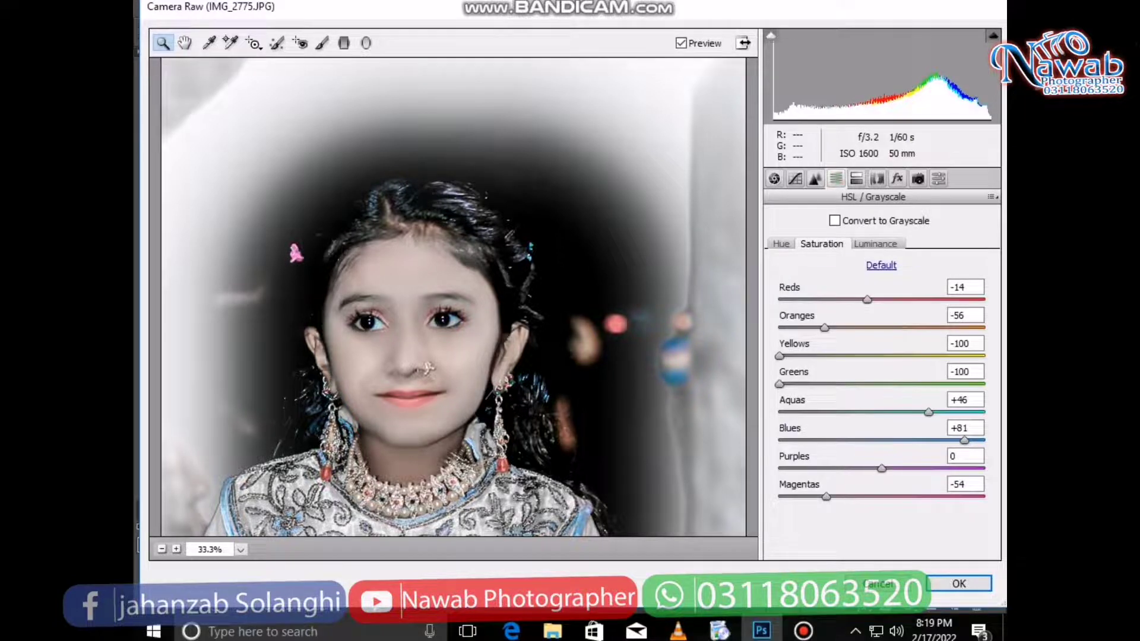
mouse_move(866, 299)
mouse_down()
mouse_move(914, 300)
mouse_move(890, 300)
mouse_move(888, 328)
mouse_move(874, 328)
mouse_move(898, 327)
mouse_up()
click(875, 243)
Step: Apply the Camera Raw edits, then refresh the This PC view in File Explorer several times
key(Return)
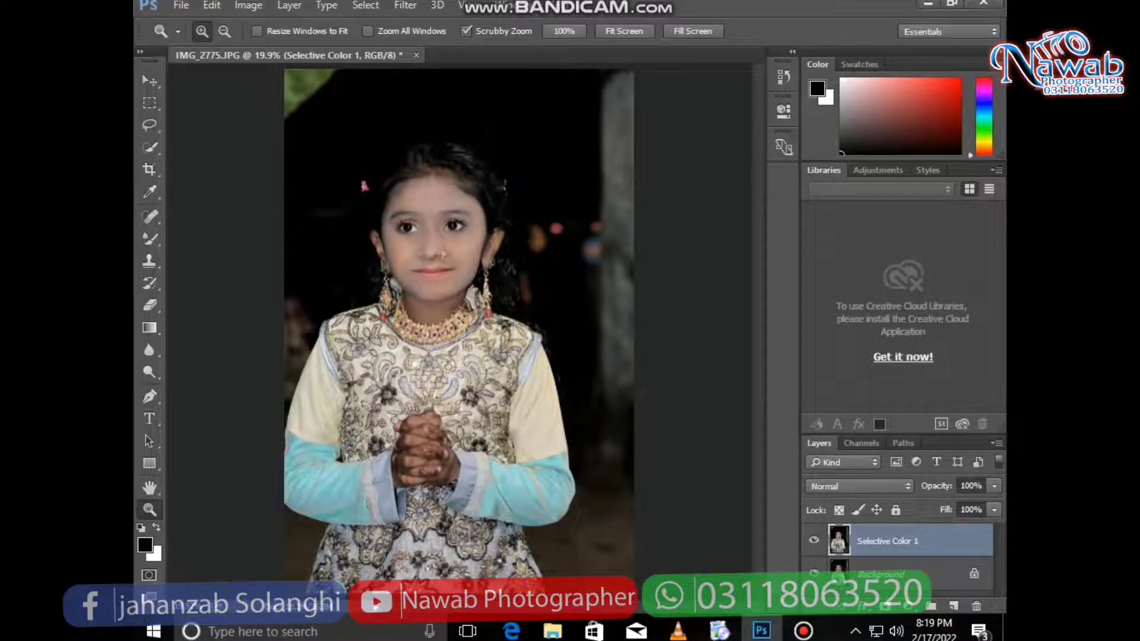
click(552, 631)
right_click(564, 380)
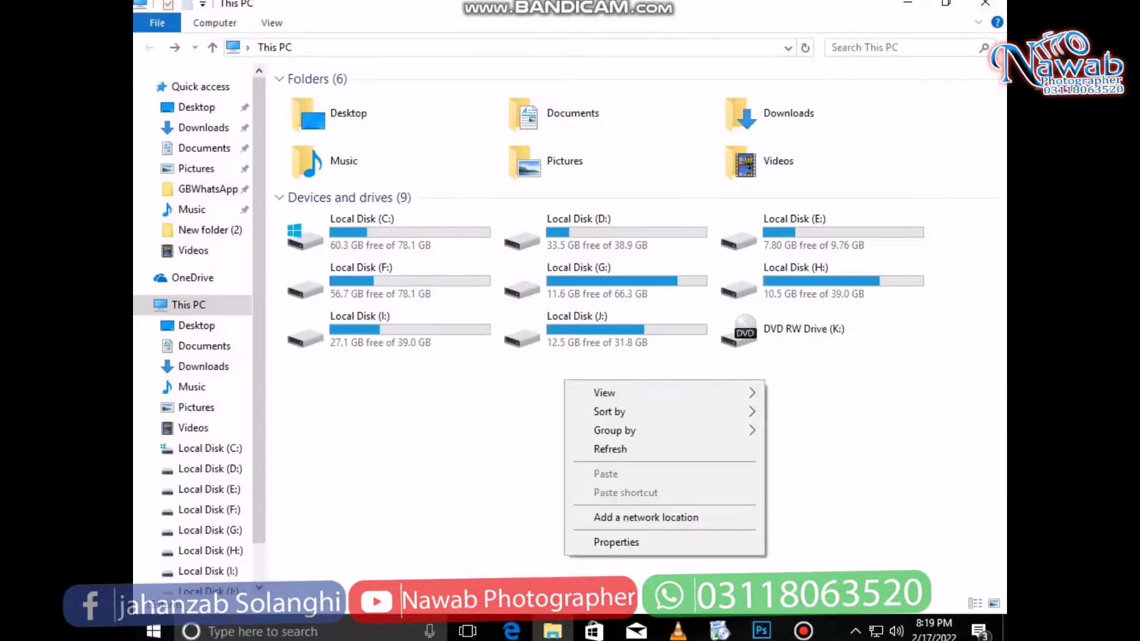
click(610, 449)
right_click(566, 387)
click(611, 457)
right_click(566, 388)
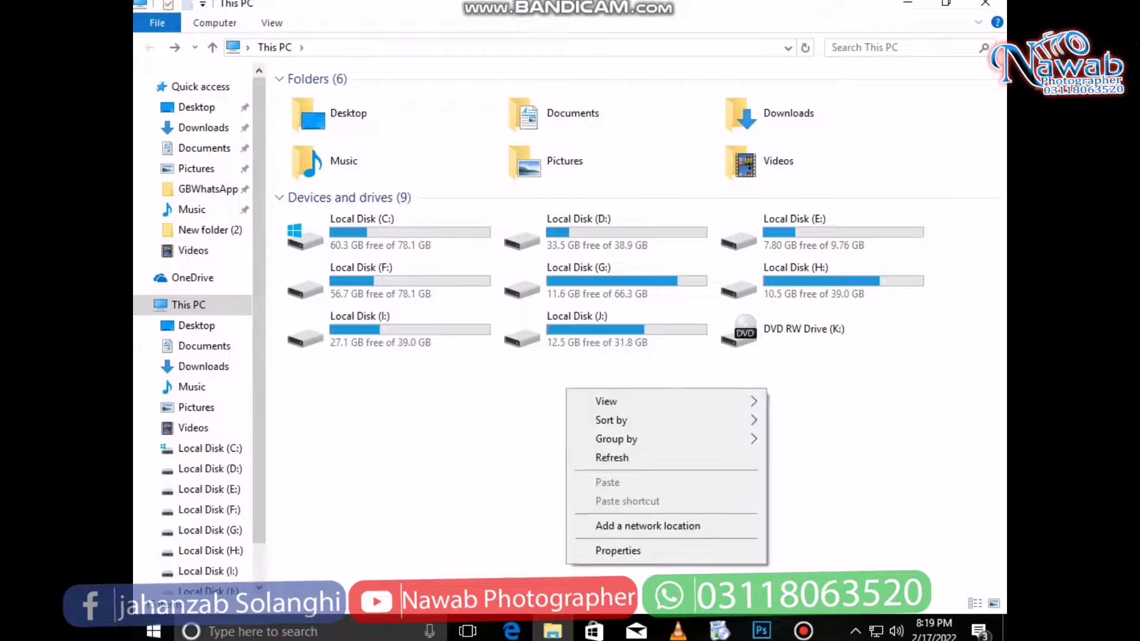
click(610, 457)
right_click(565, 388)
click(610, 457)
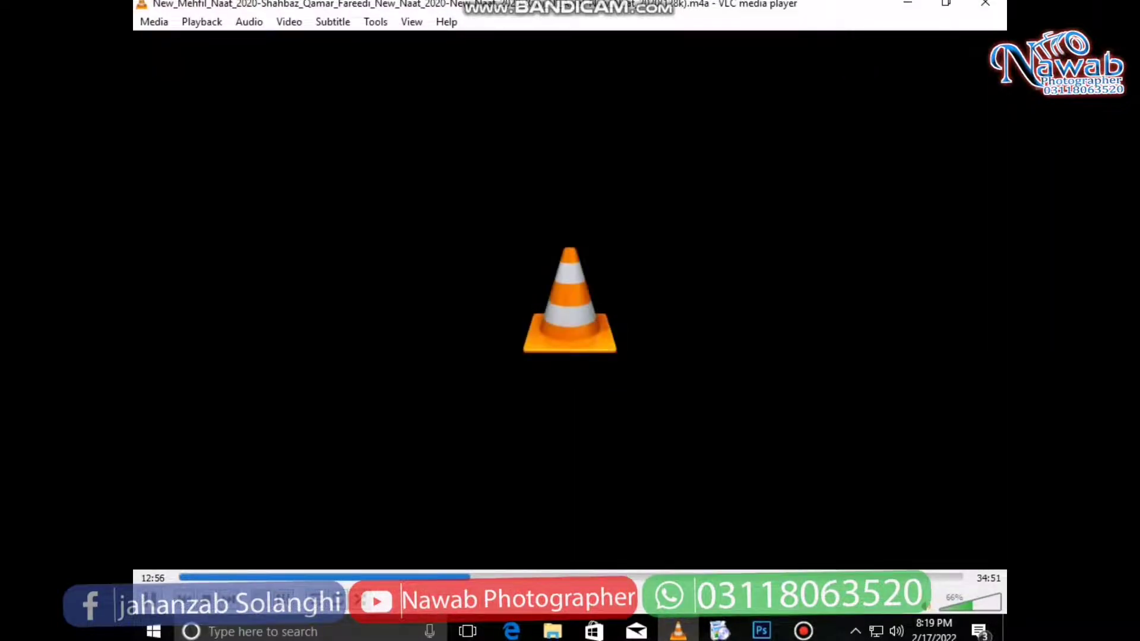
Step: Raise the music volume and refresh the This PC view a few more times
key(ctrl+Up)
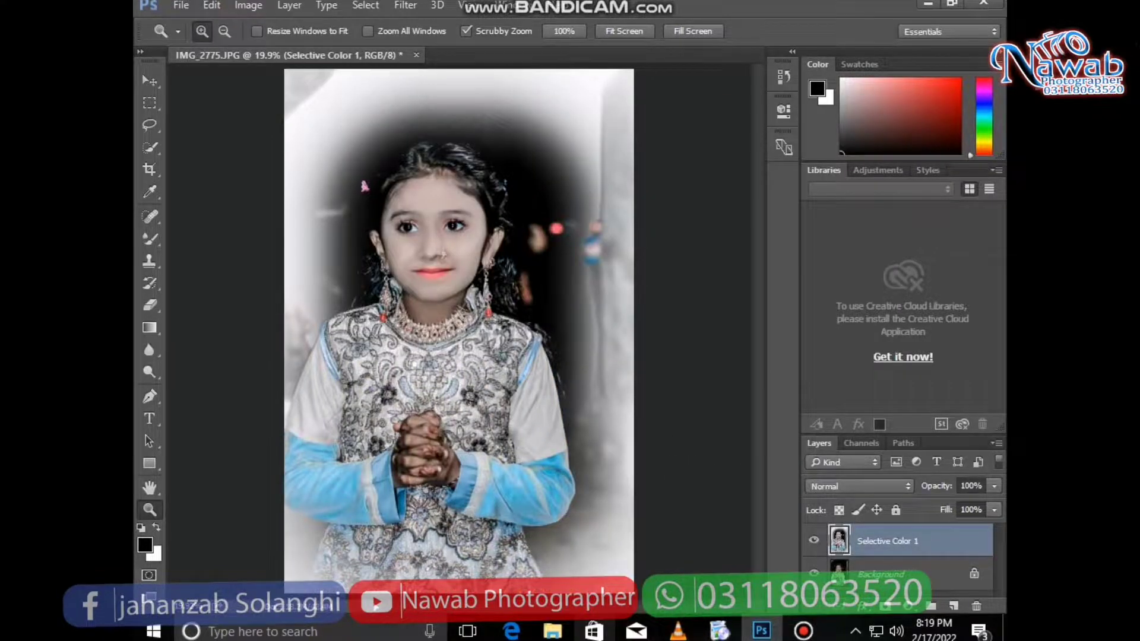
click(552, 630)
right_click(532, 408)
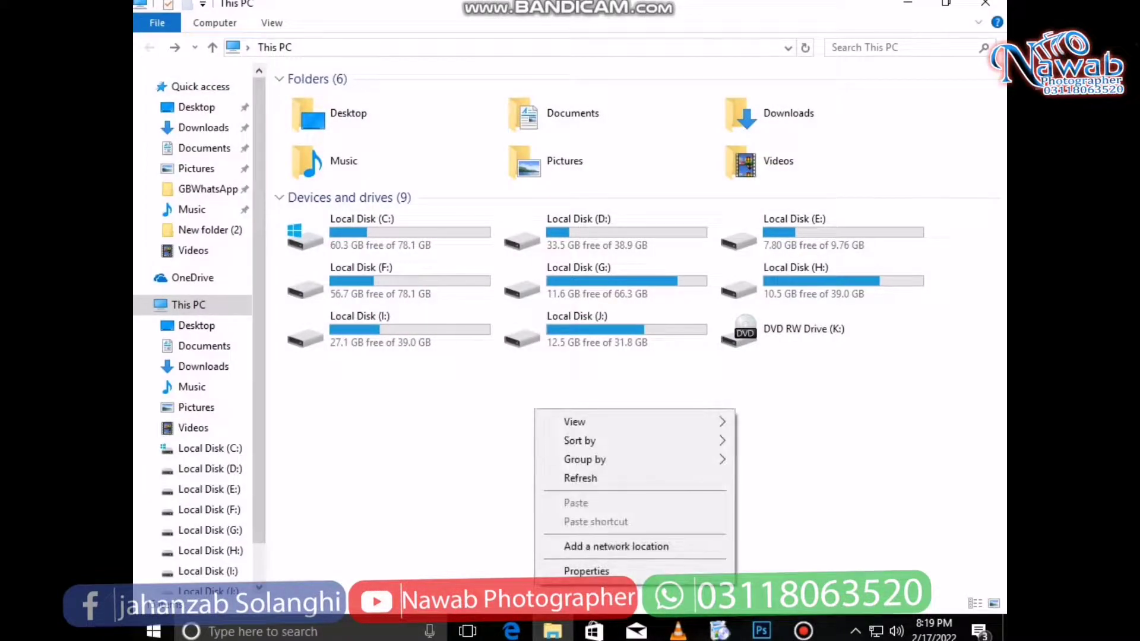
click(593, 470)
right_click(548, 400)
click(594, 469)
right_click(564, 399)
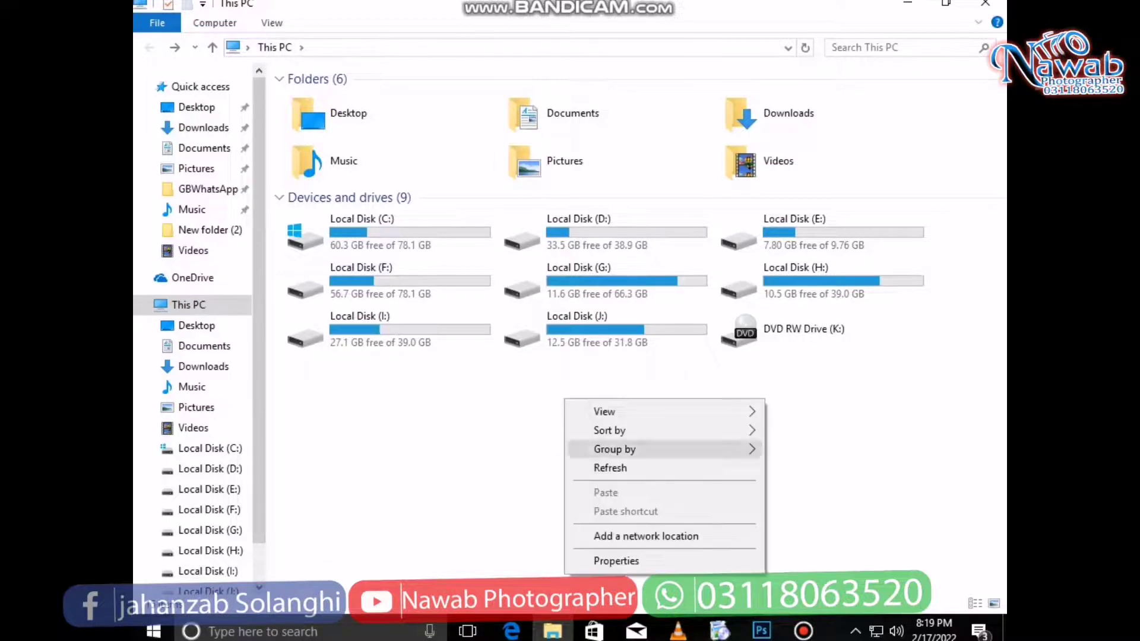
click(600, 466)
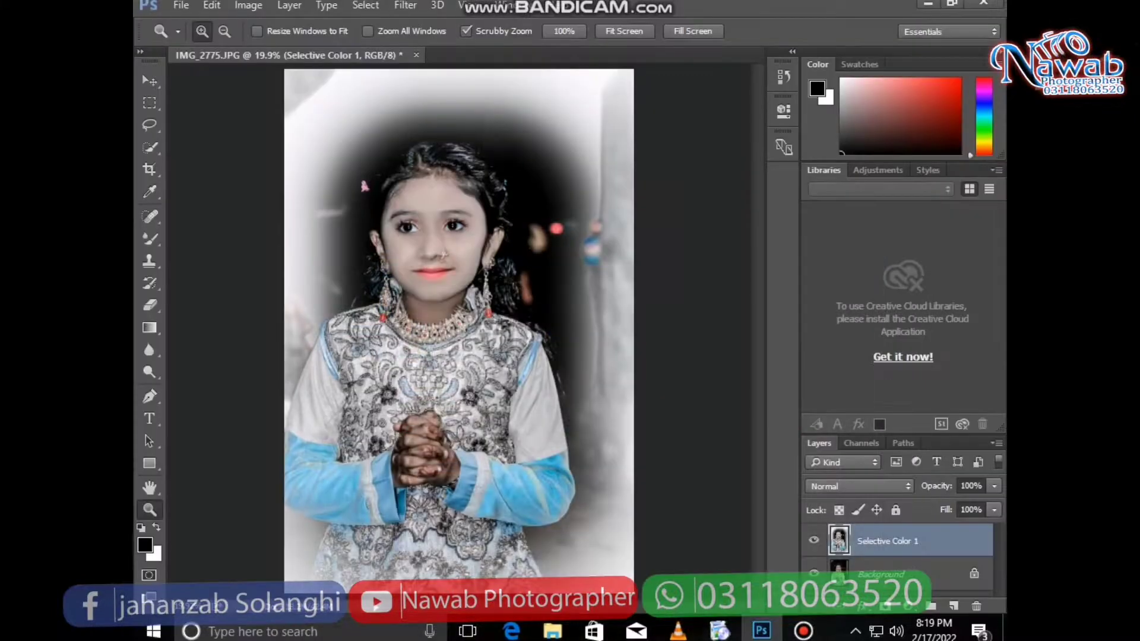
Step: Zoom in close on the girl's face and compare it with and without Selective Color 1
drag(419, 186, 463, 186)
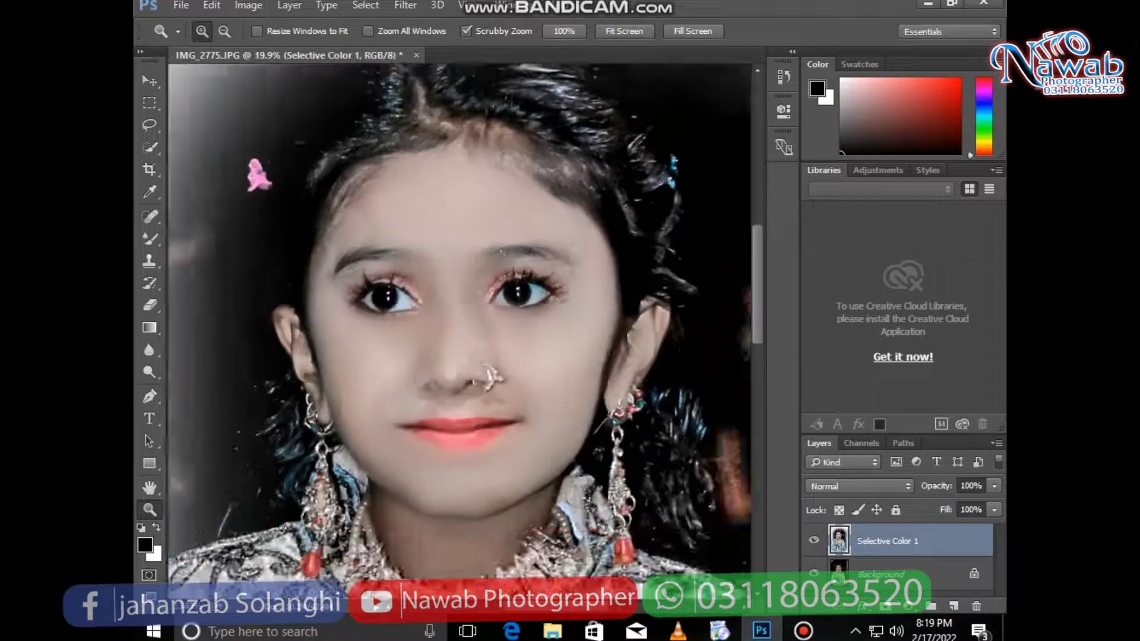
drag(417, 241, 451, 241)
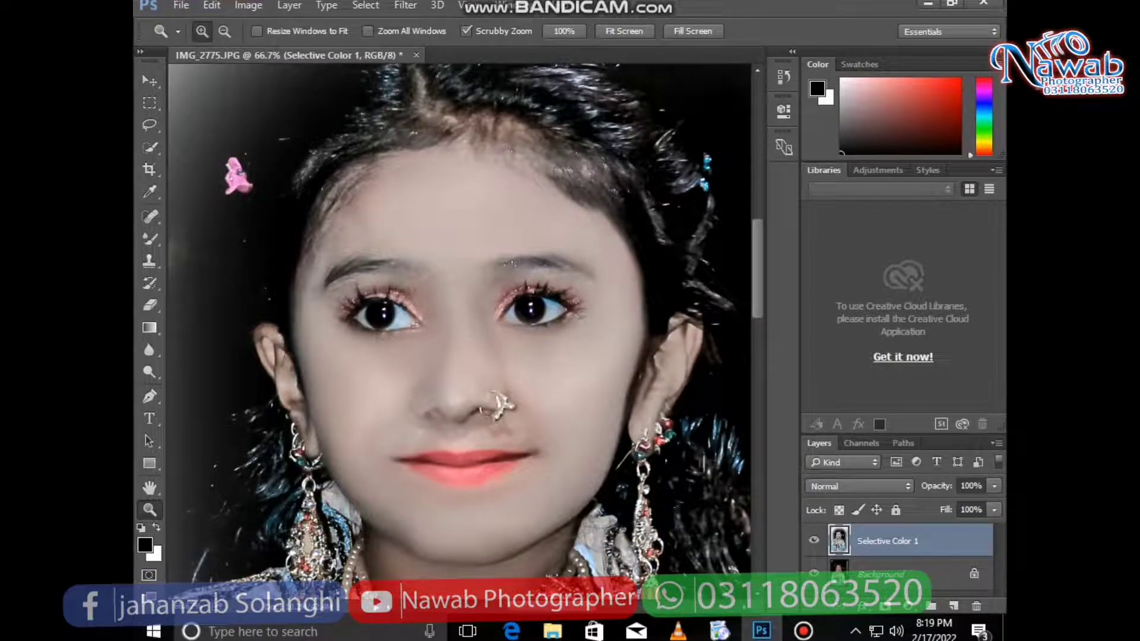
key(ctrl+comma)
key(ctrl+comma)
key(ctrl+comma)
key(ctrl+comma)
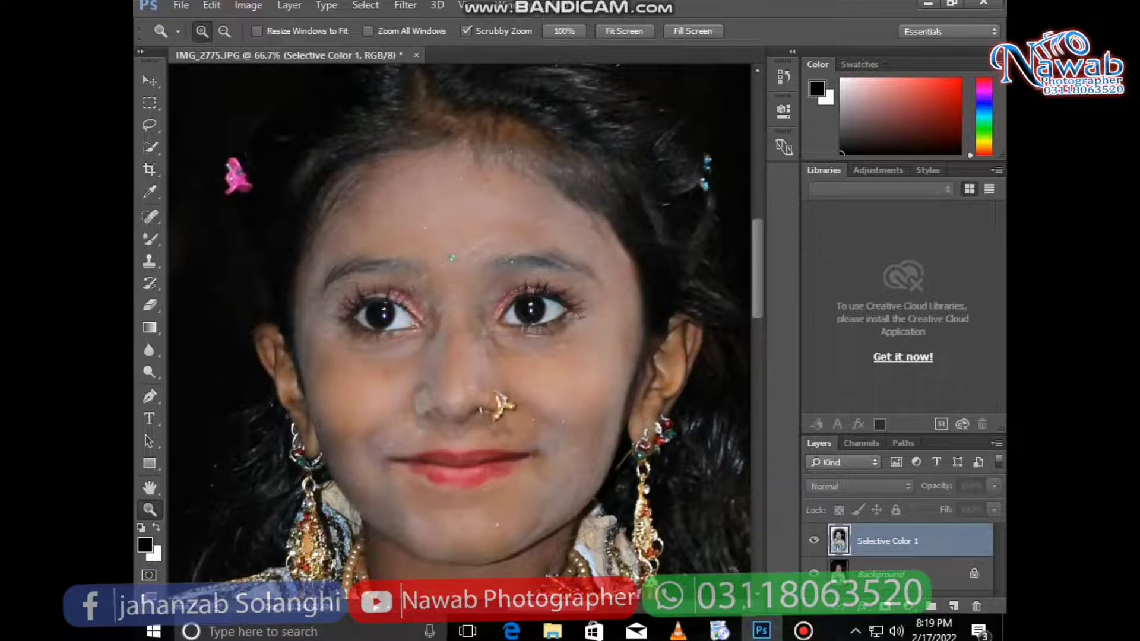
Step: Set the Mixer Brush to 44 px, then 66 px, and blend the facial skin
key(b)
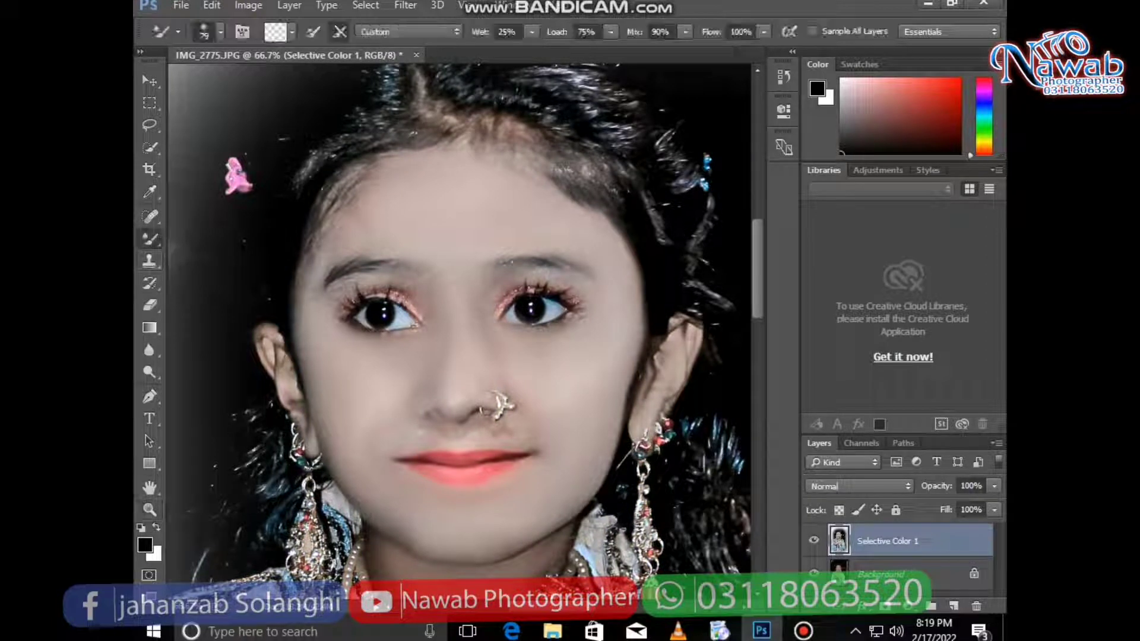
right_click(660, 353)
drag(785, 393, 767, 393)
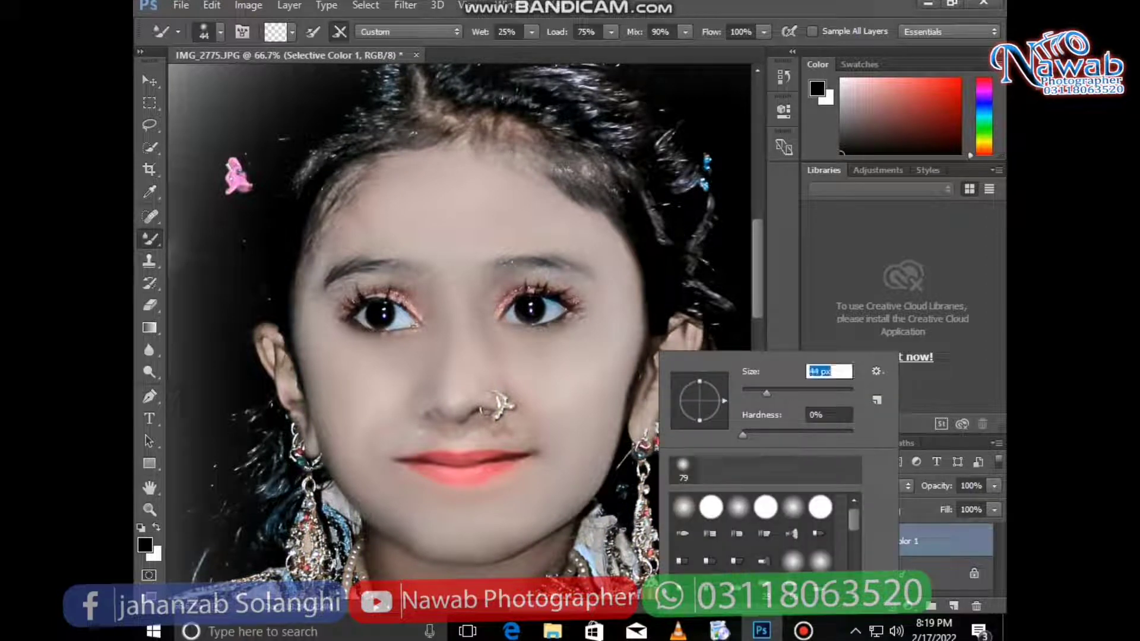
key(Return)
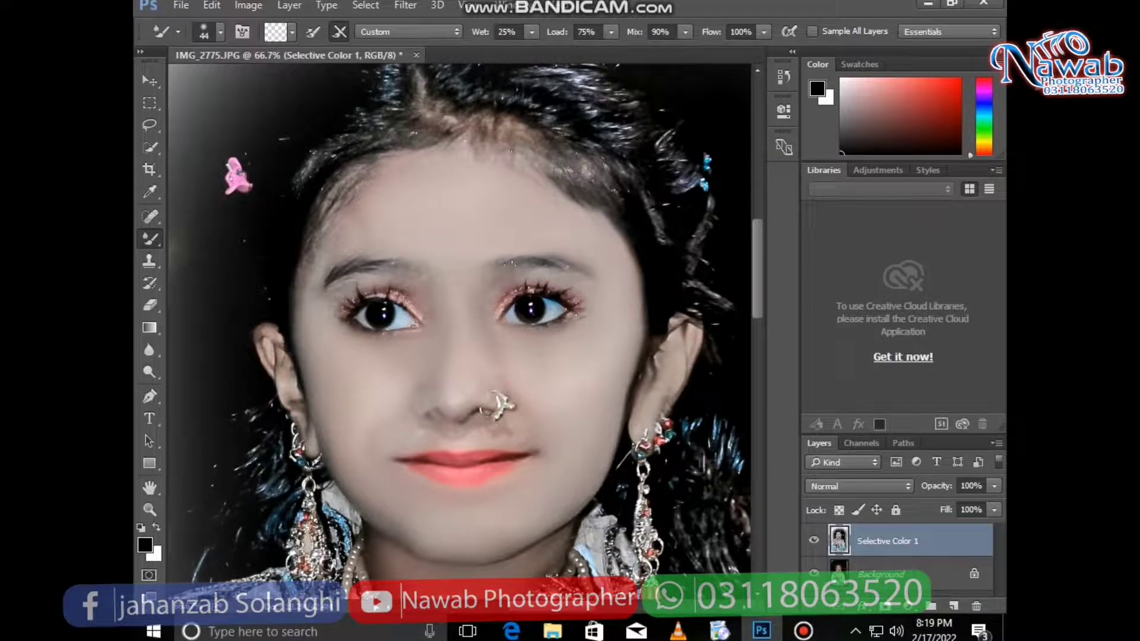
right_click(440, 351)
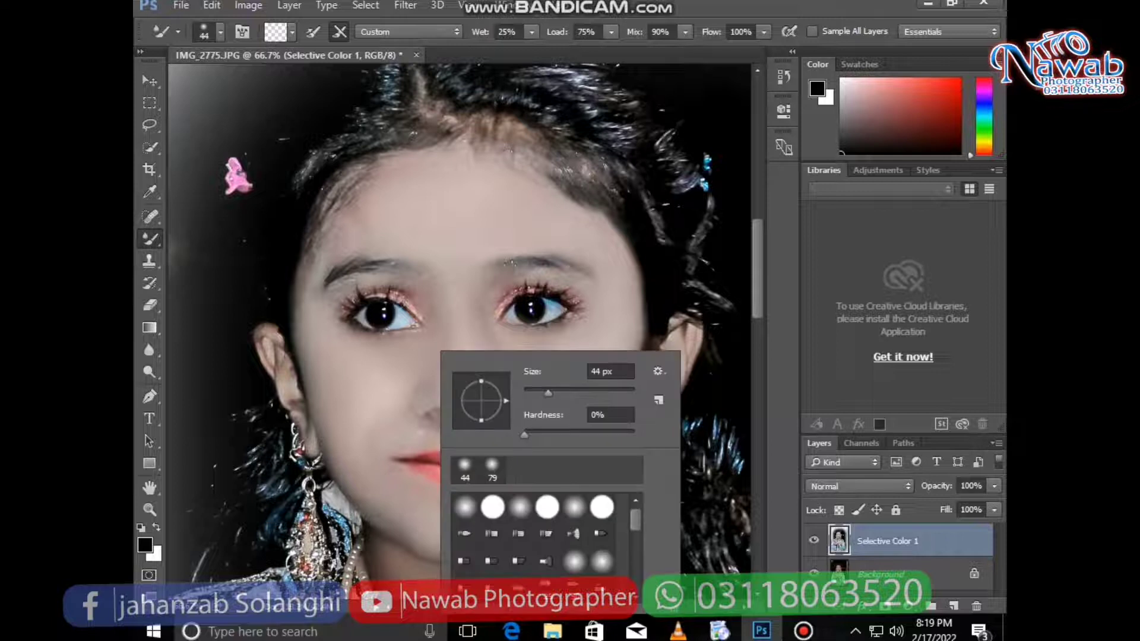
drag(548, 393, 561, 393)
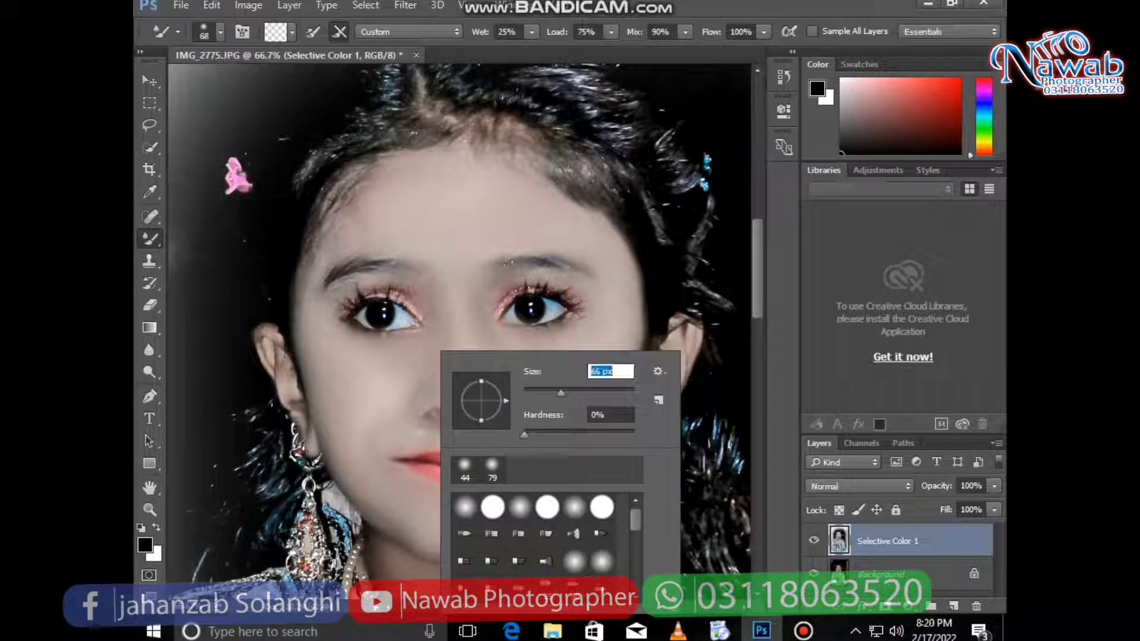
key(Return)
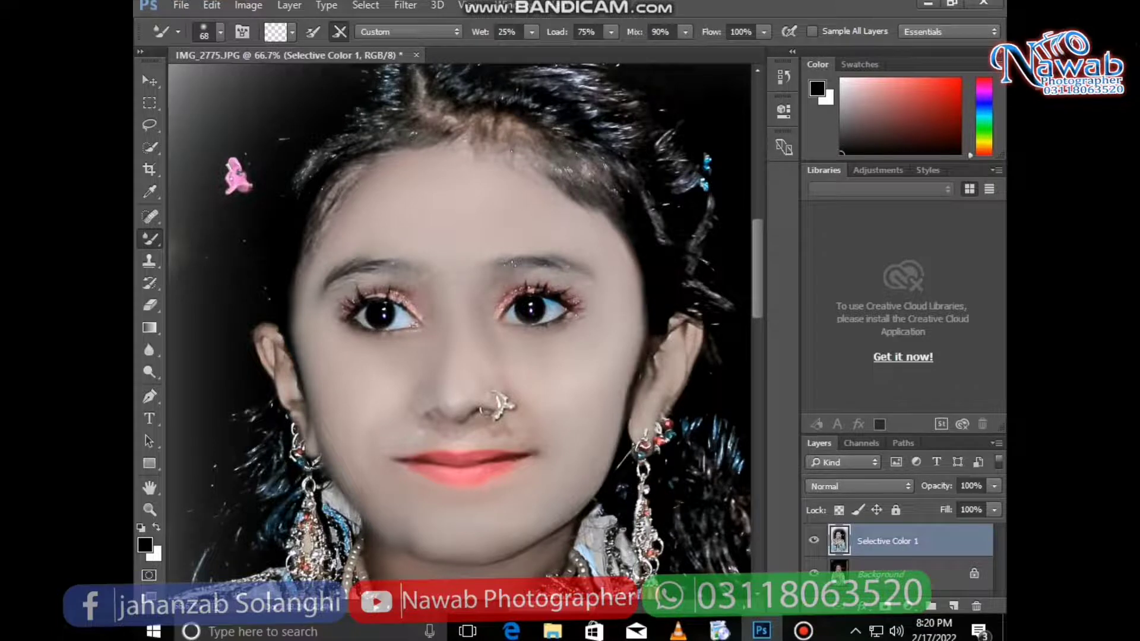
scroll(457, 332, down, 3)
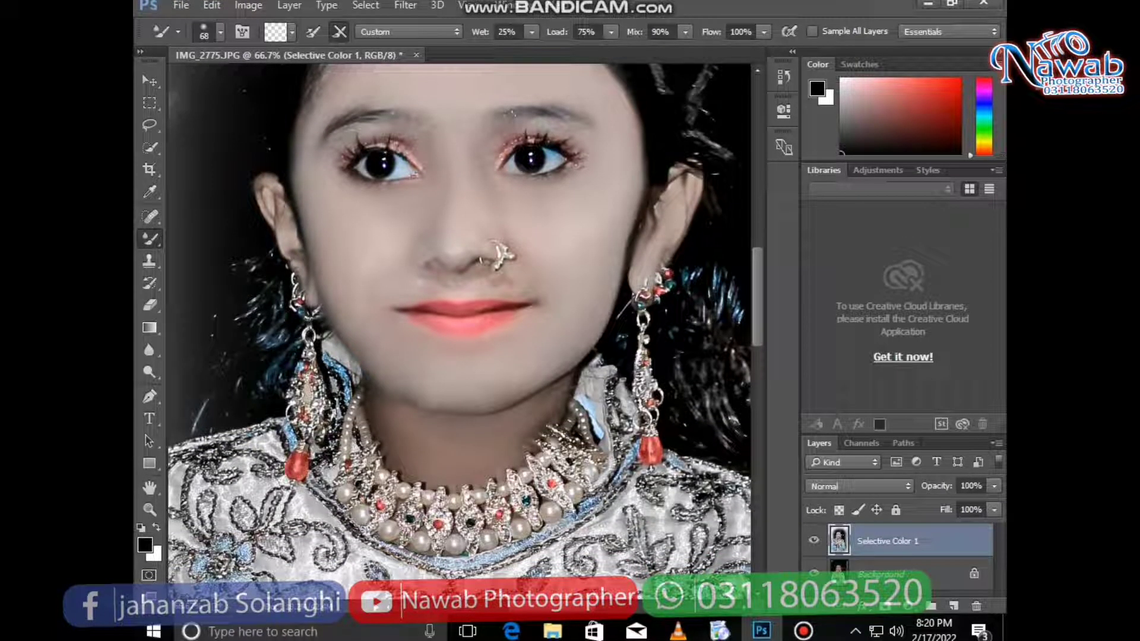
scroll(457, 333, down, 1)
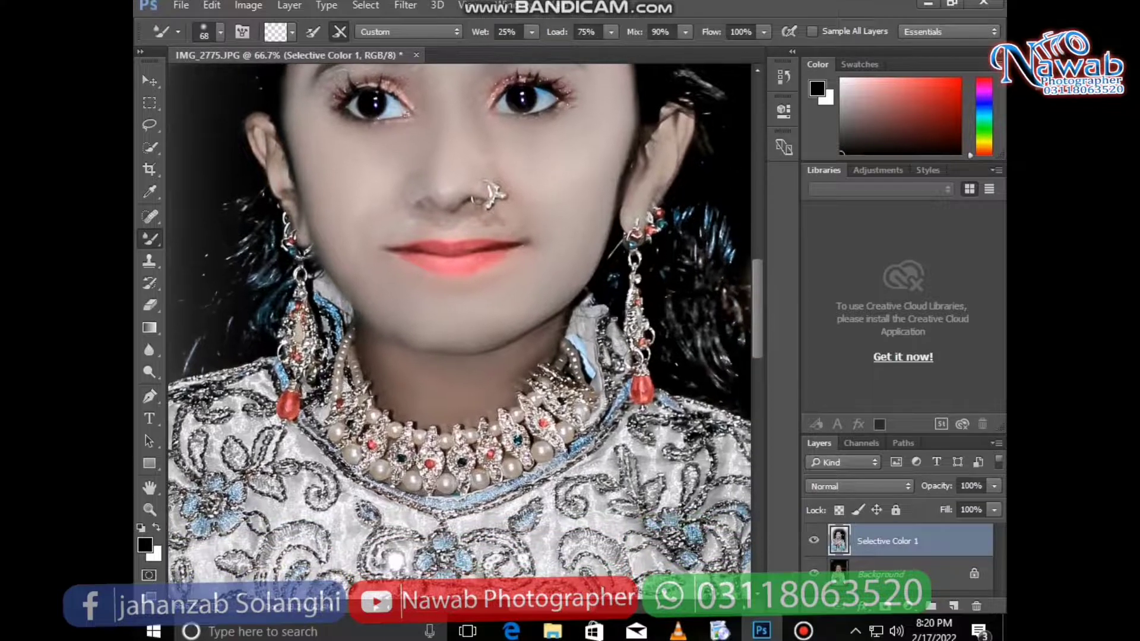
Step: Sample a skin pink from the girl's face as the foreground colour and save
key(i)
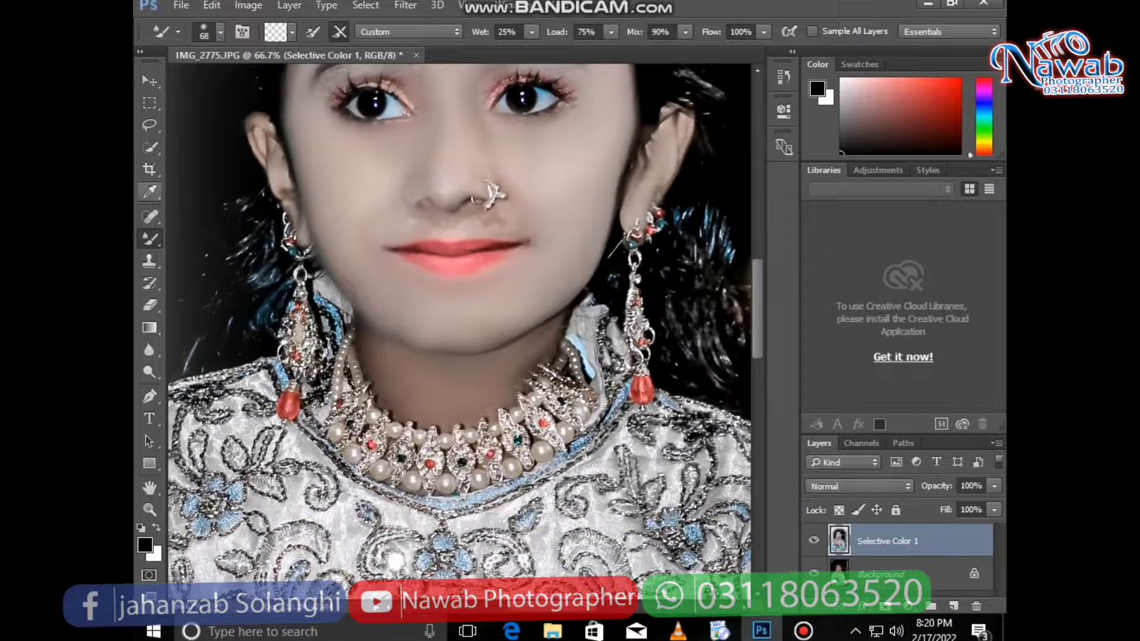
click(427, 160)
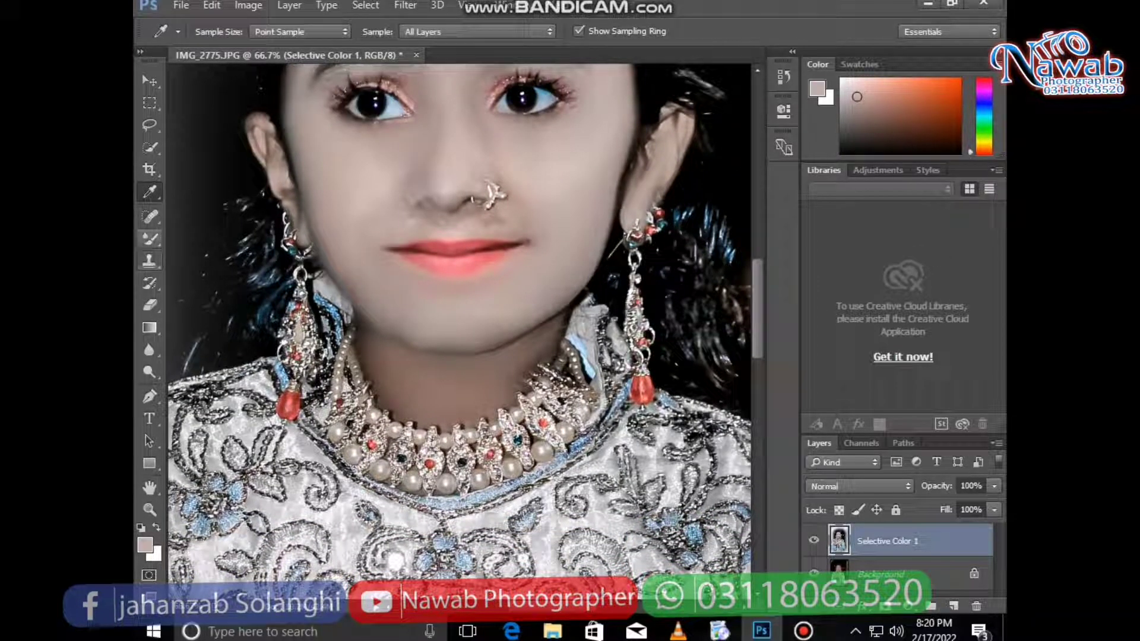
click(150, 239)
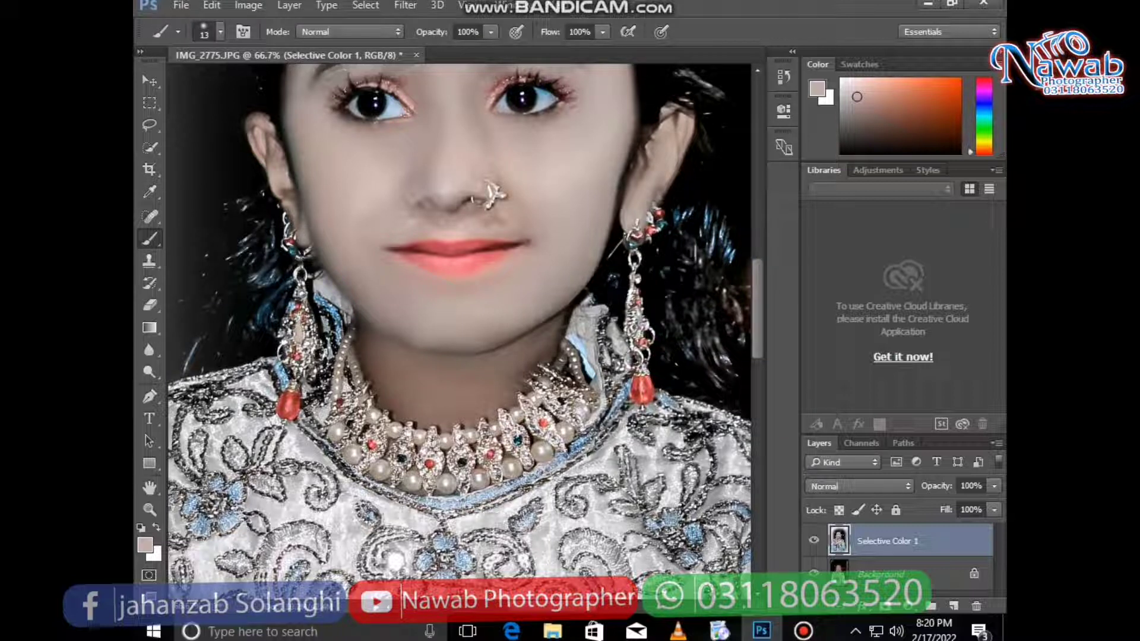
key(ctrl+s)
Step: Give the Brush opacity 39%, flow 38% and size 126 px, then return to the Mixer Brush
drag(490, 51, 438, 51)
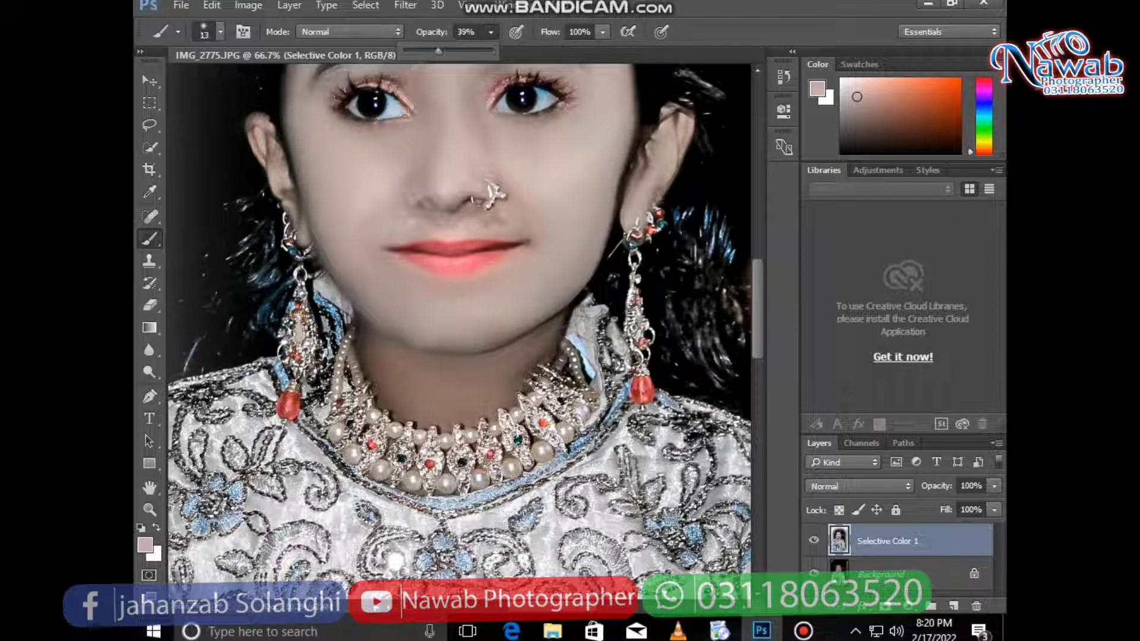
click(603, 32)
drag(608, 52, 555, 52)
right_click(411, 336)
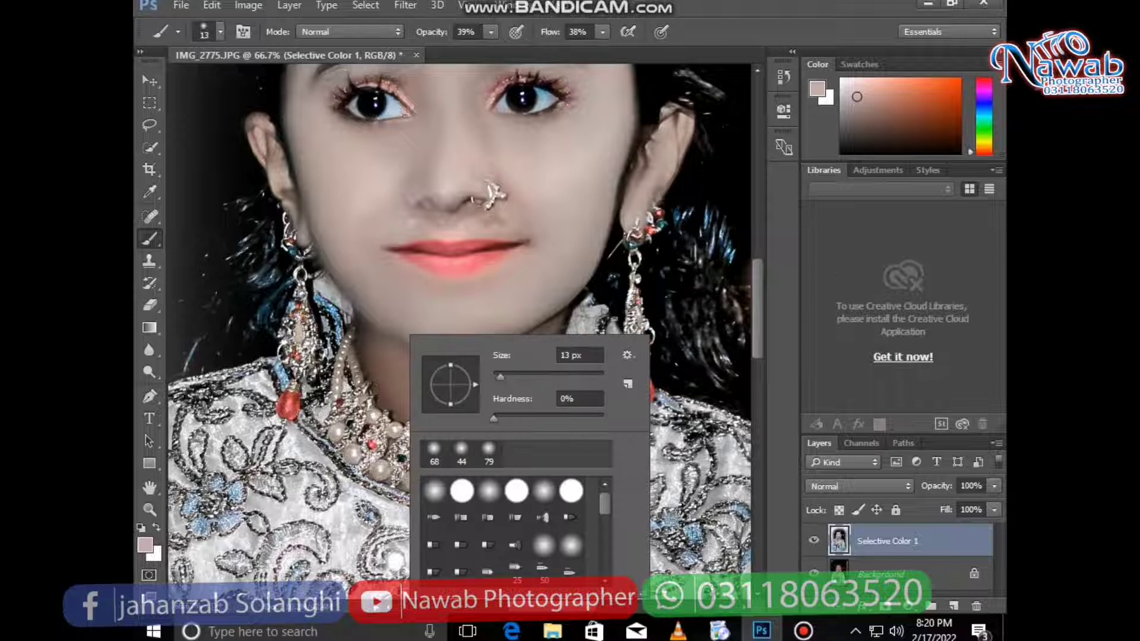
drag(501, 376, 554, 377)
key(Return)
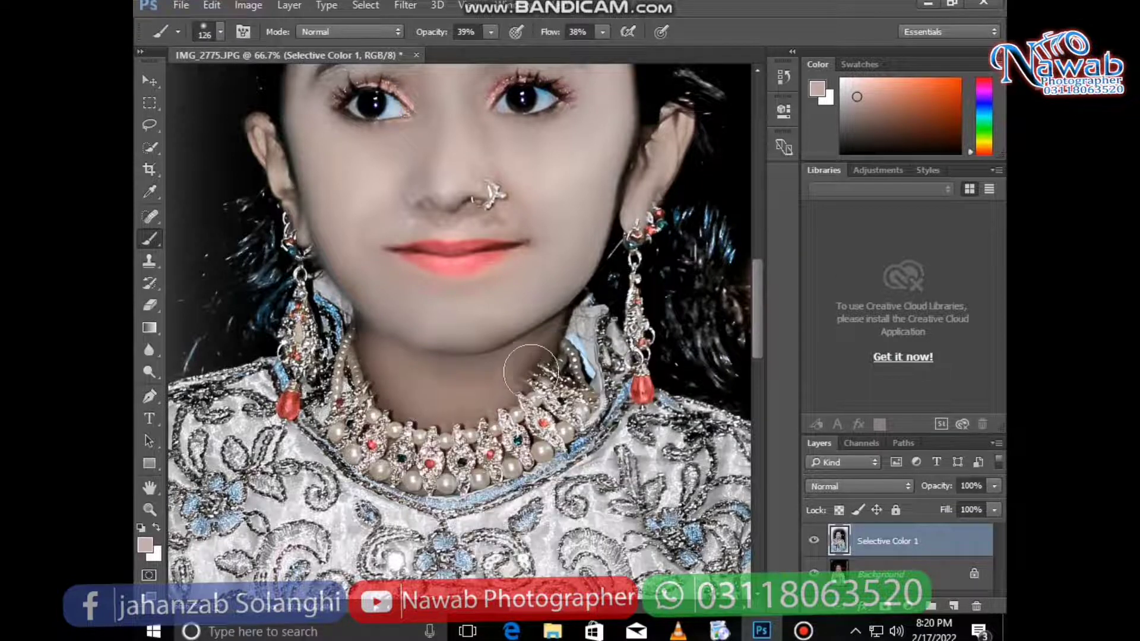
right_click(149, 239)
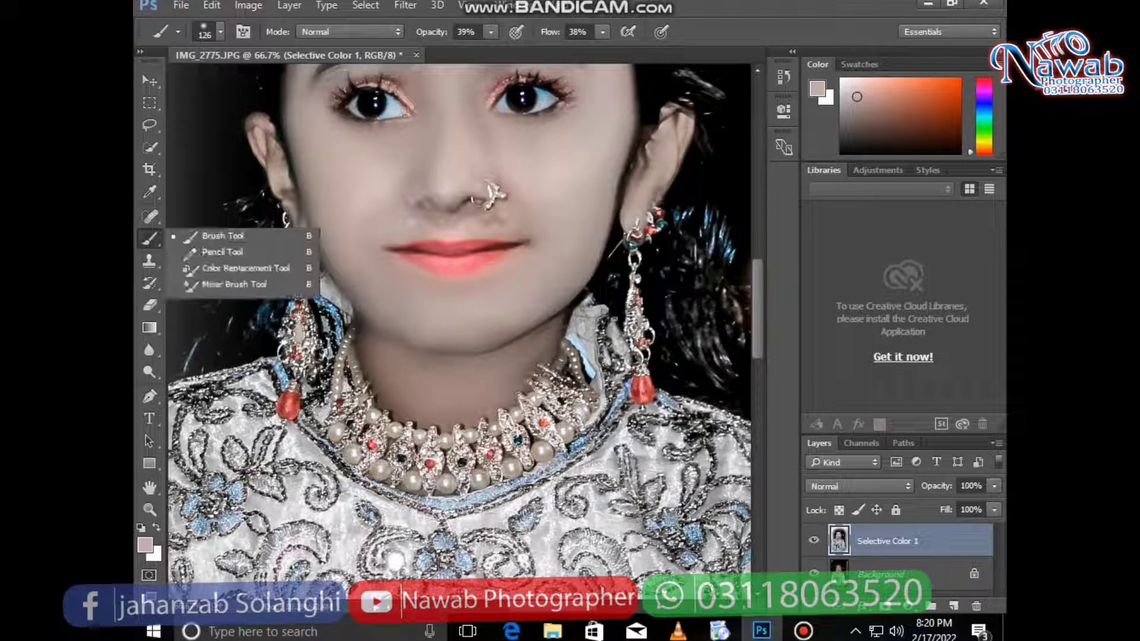
click(235, 284)
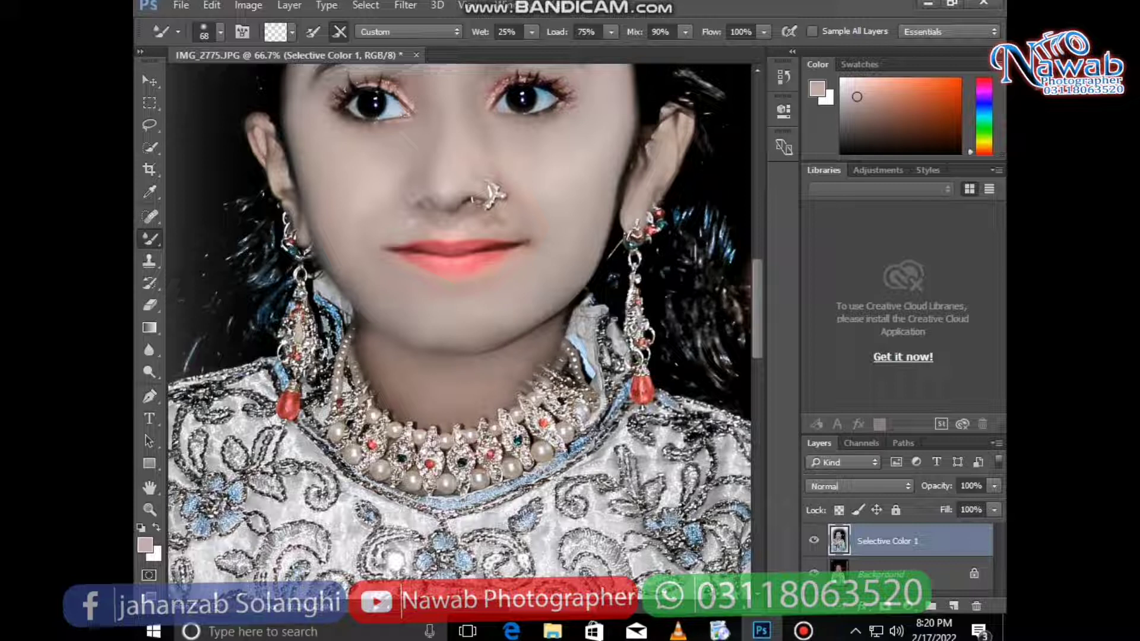
Step: Fit the photo on screen, zoom in on the clasped hands, and blend them with the Mixer Brush
key(z)
right_click(212, 295)
key(Escape)
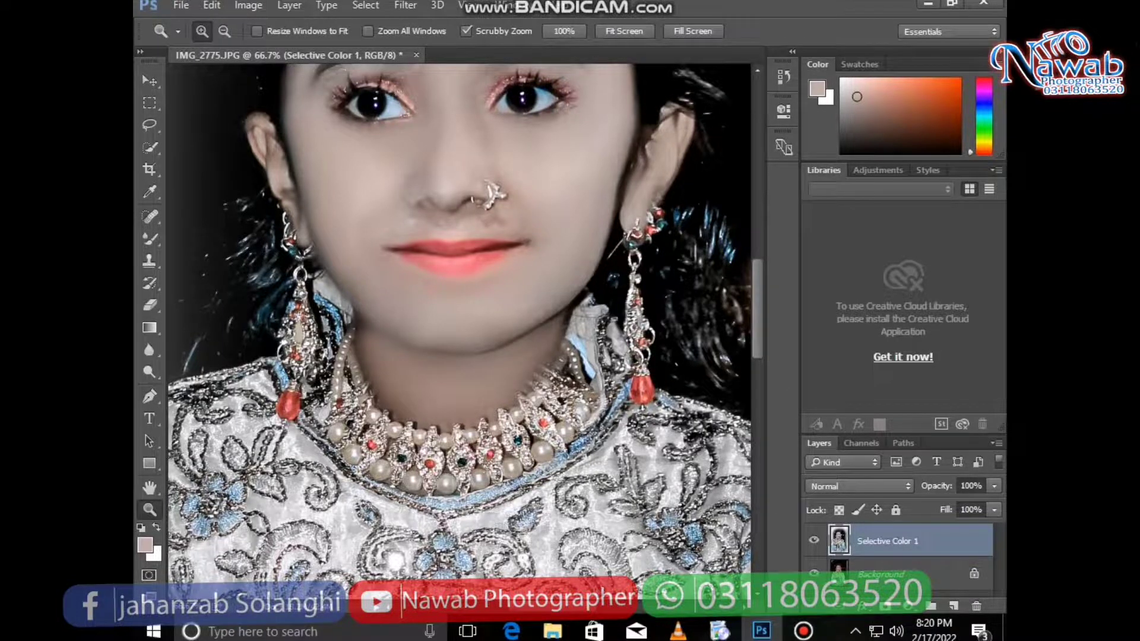
right_click(275, 279)
click(297, 293)
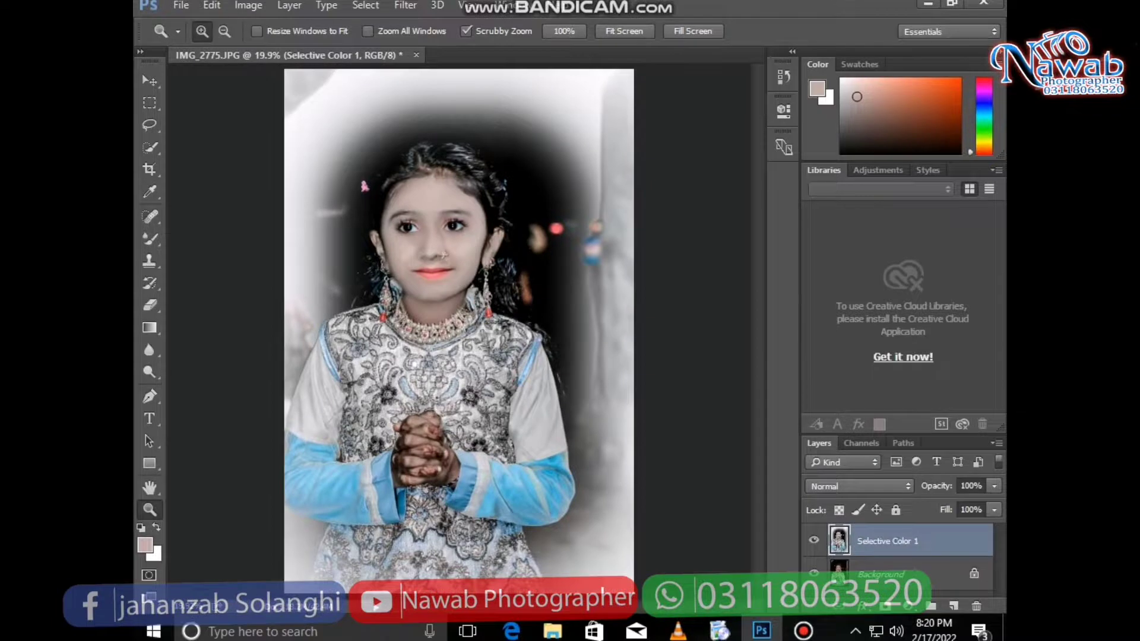
click(431, 475)
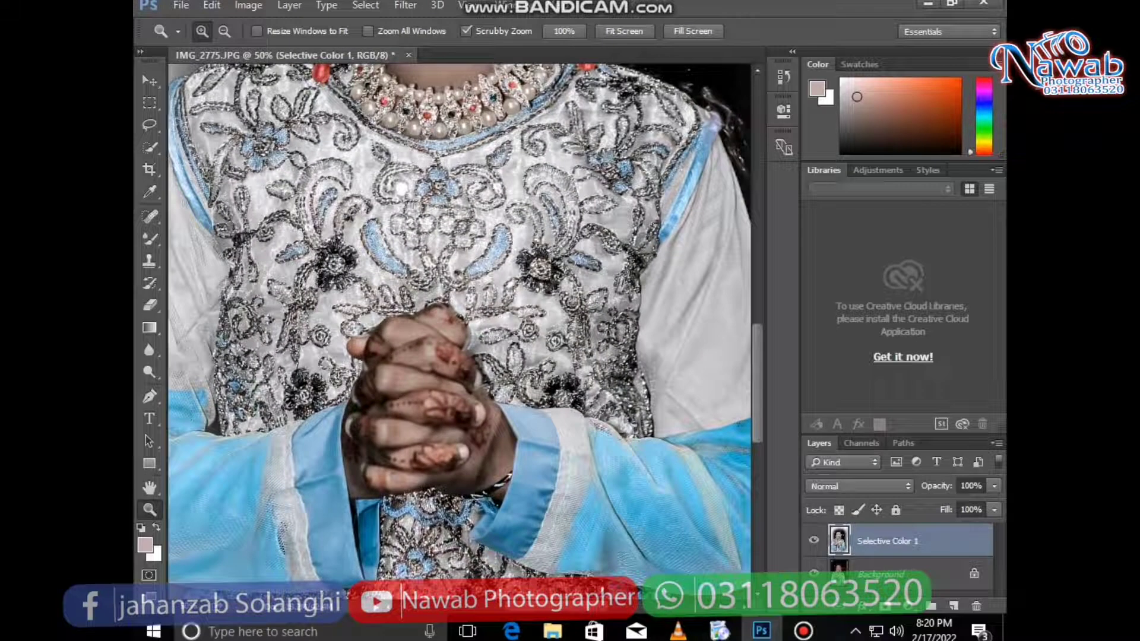
key(b)
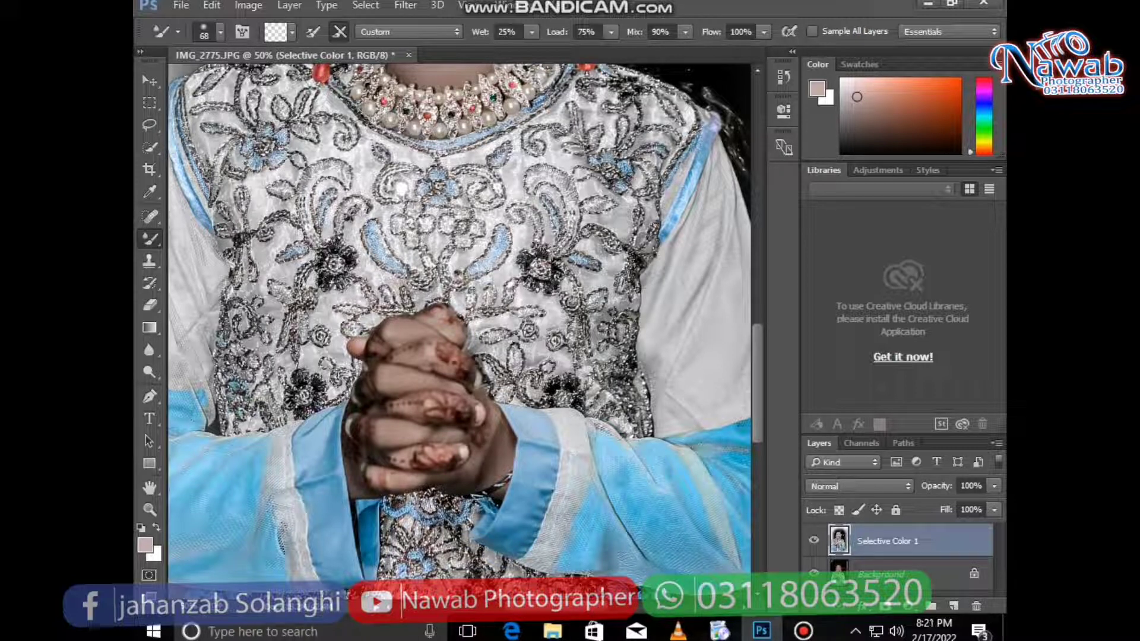
Step: Fit the photo back on screen and apply Filter > Camera Raw Filter
key(z)
right_click(405, 133)
click(465, 146)
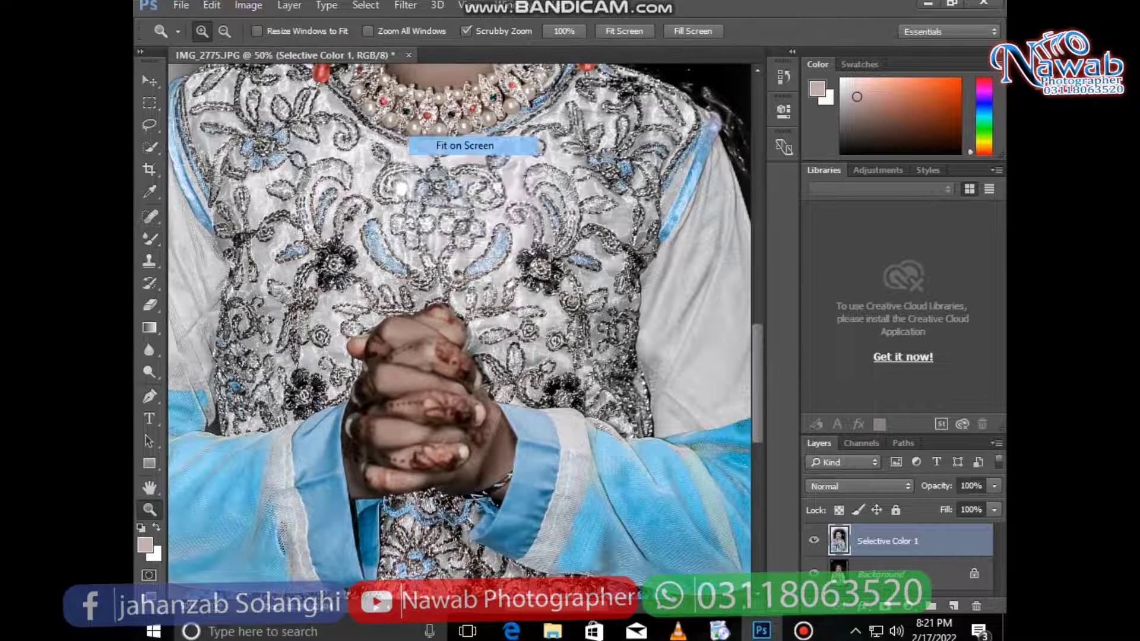
click(405, 5)
click(445, 21)
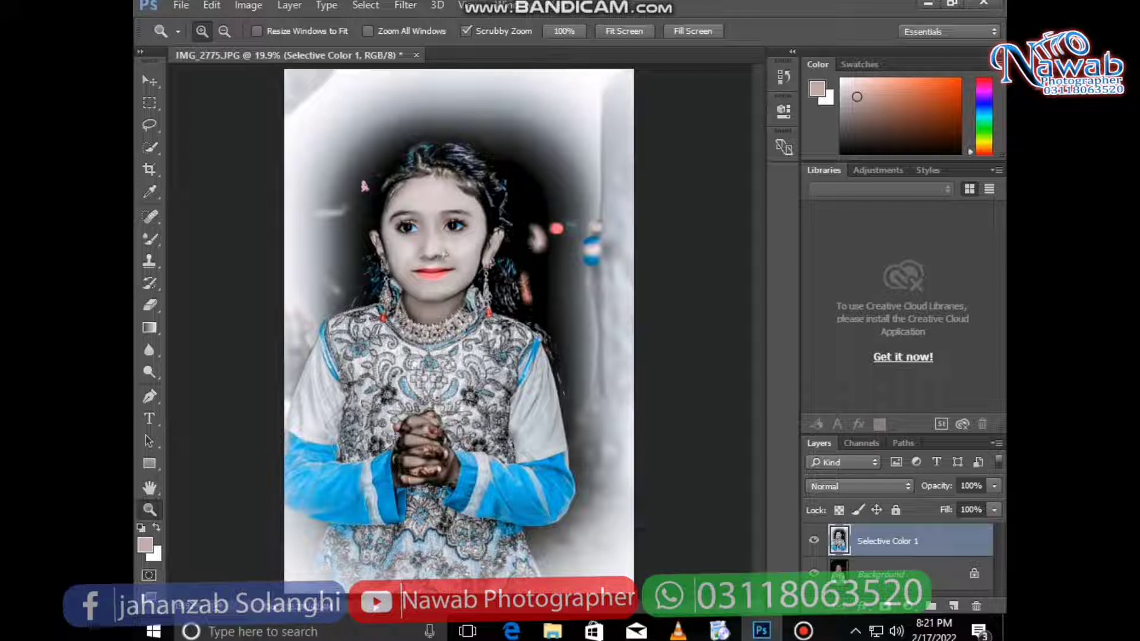
Step: Check the history and undo back to before the Camera Raw filter
click(783, 76)
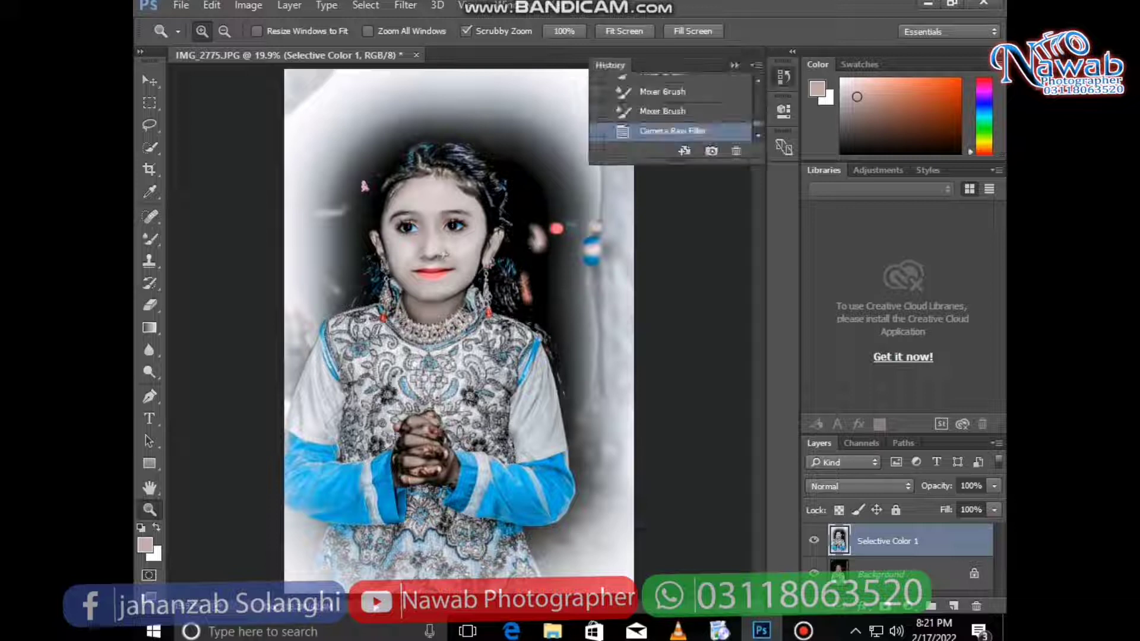
key(ctrl+z)
key(ctrl+z)
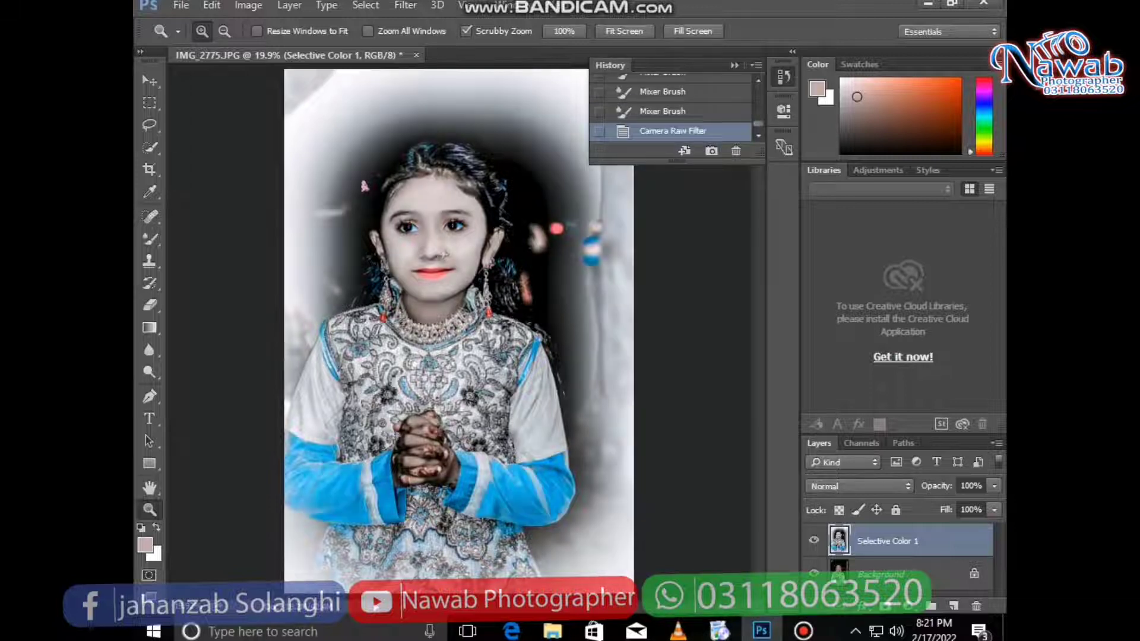
key(ctrl+z)
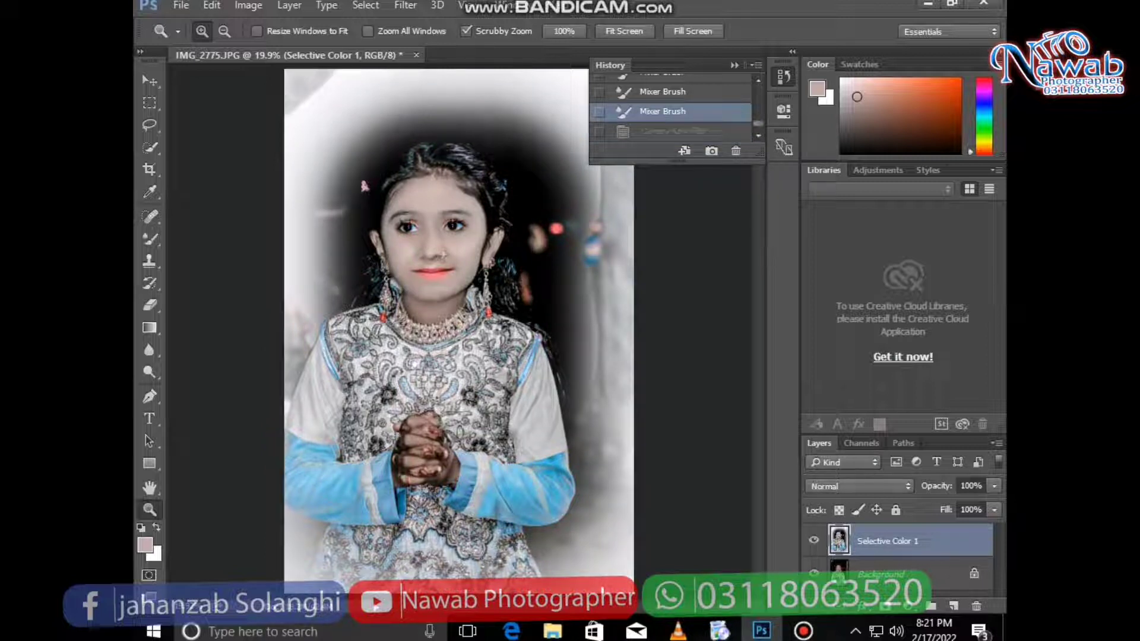
key(ctrl+z)
Step: Reopen the Camera Raw Filter and raise Reds saturation to +15 and Oranges to +43
click(406, 6)
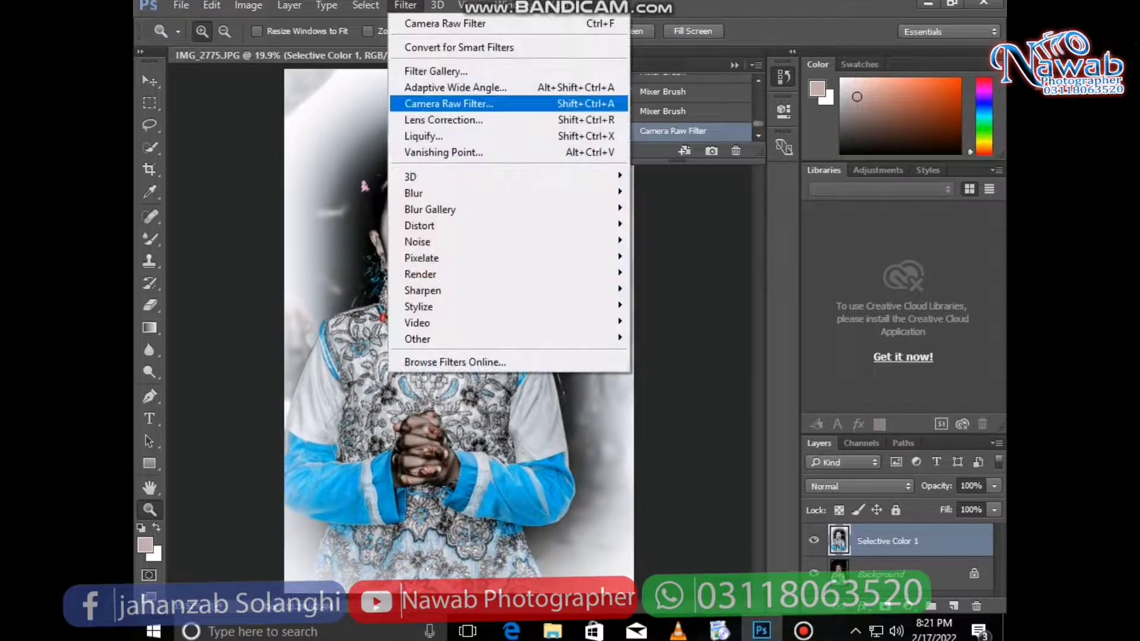
click(451, 104)
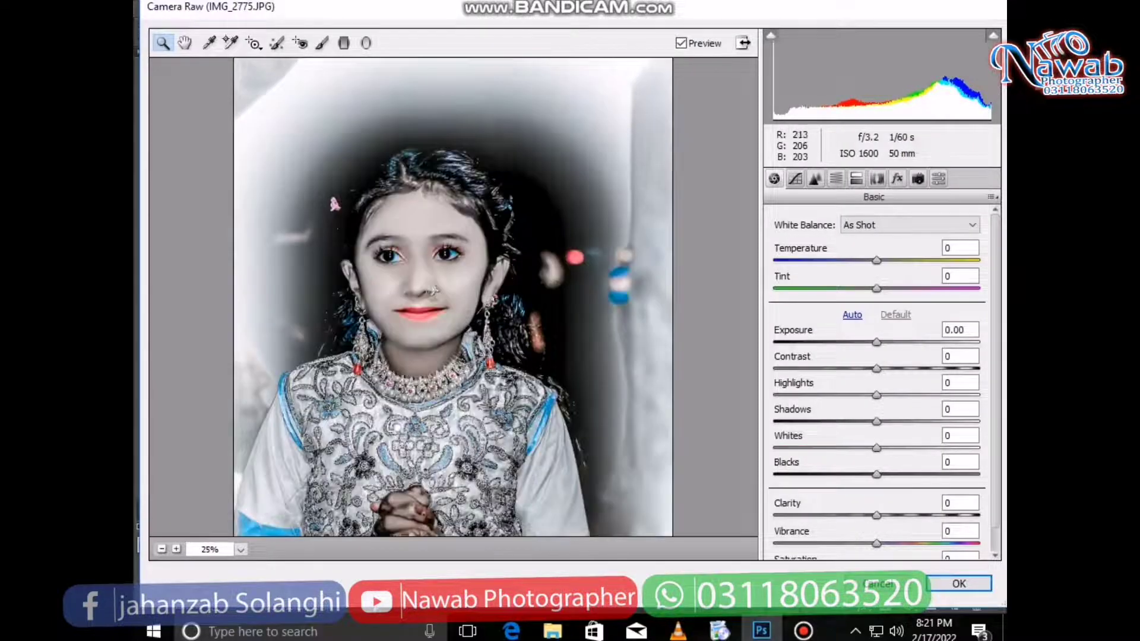
key(ctrl+plus)
click(836, 178)
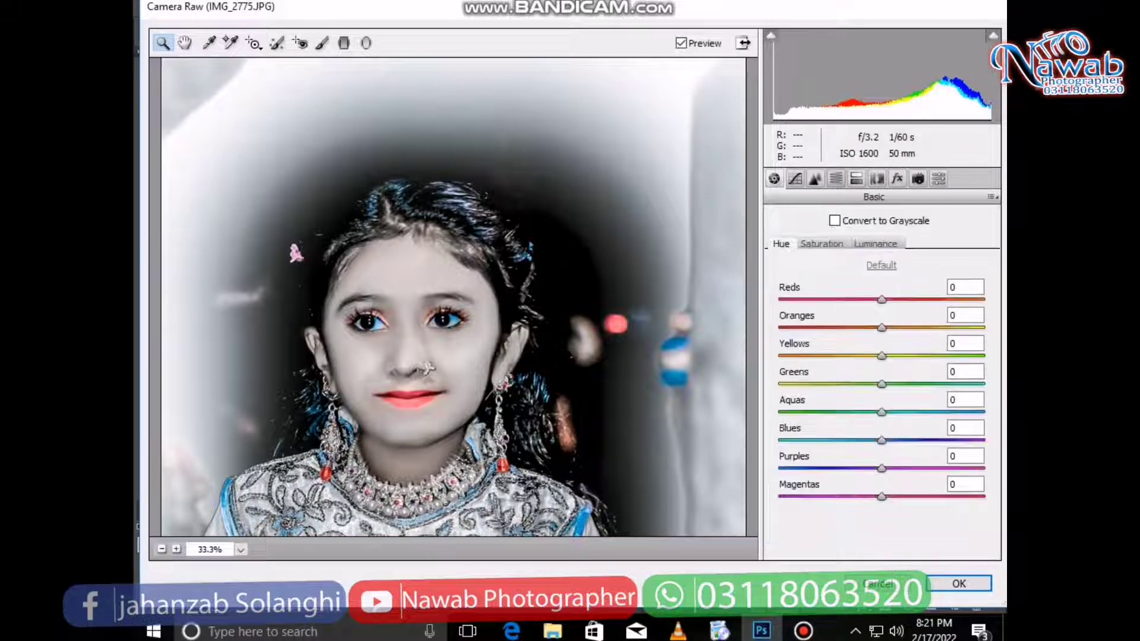
click(821, 243)
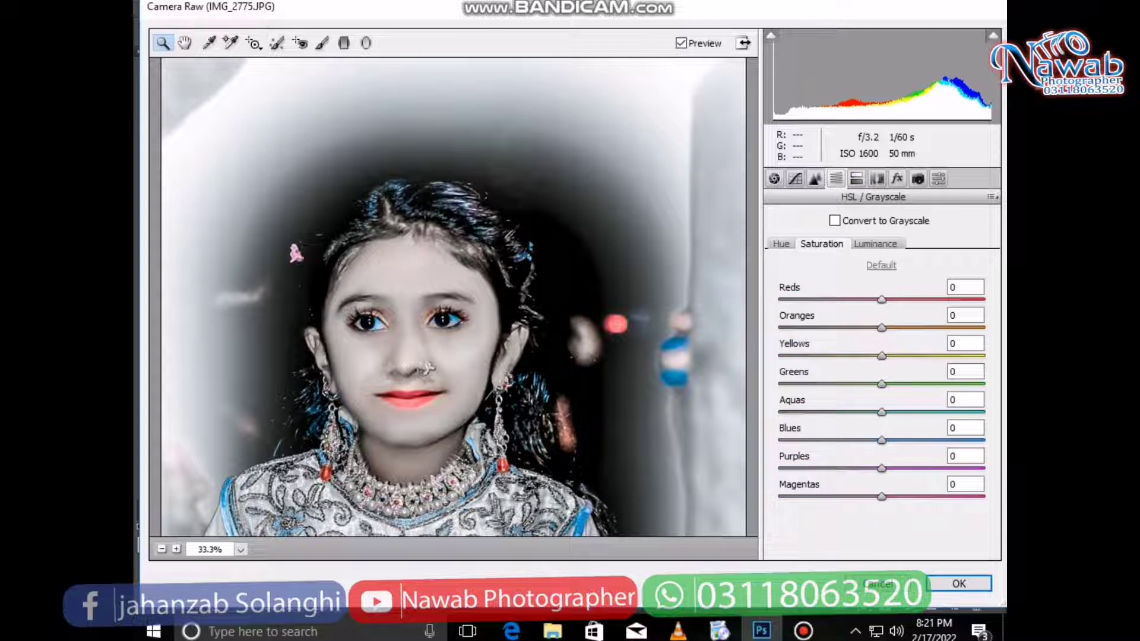
drag(882, 299, 898, 300)
key(Down)
key(Down)
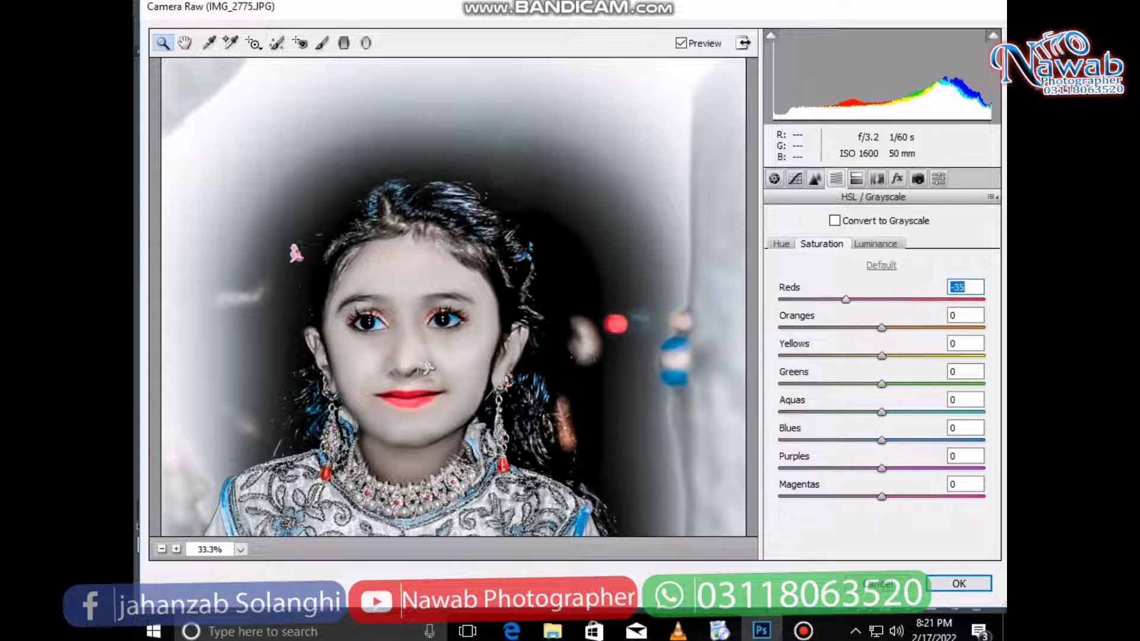
mouse_move(882, 328)
mouse_down()
mouse_move(935, 328)
mouse_move(926, 300)
mouse_up()
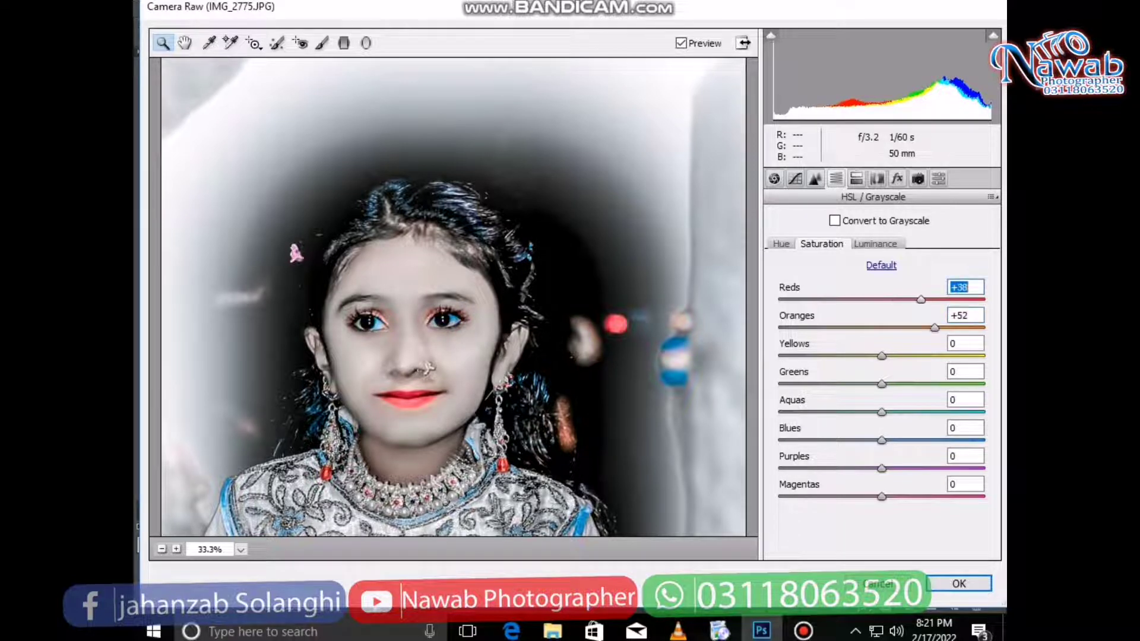
Step: Shift the Reds hue toward magenta, then reset it back to 0
click(780, 243)
drag(882, 300, 824, 300)
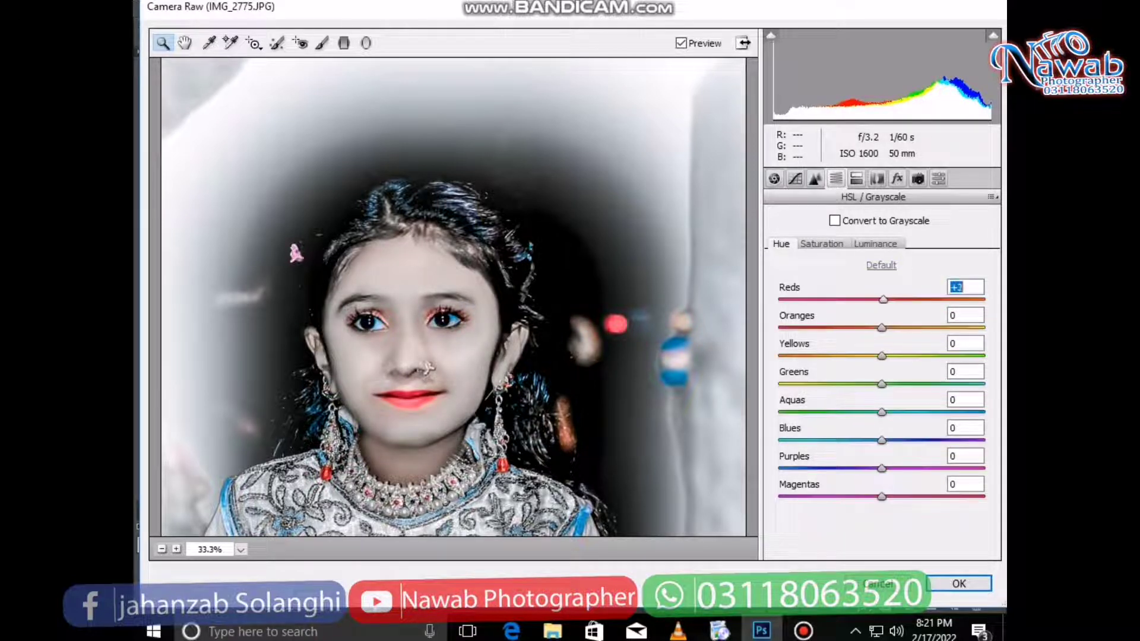
double_click(825, 299)
right_click(565, 102)
click(608, 318)
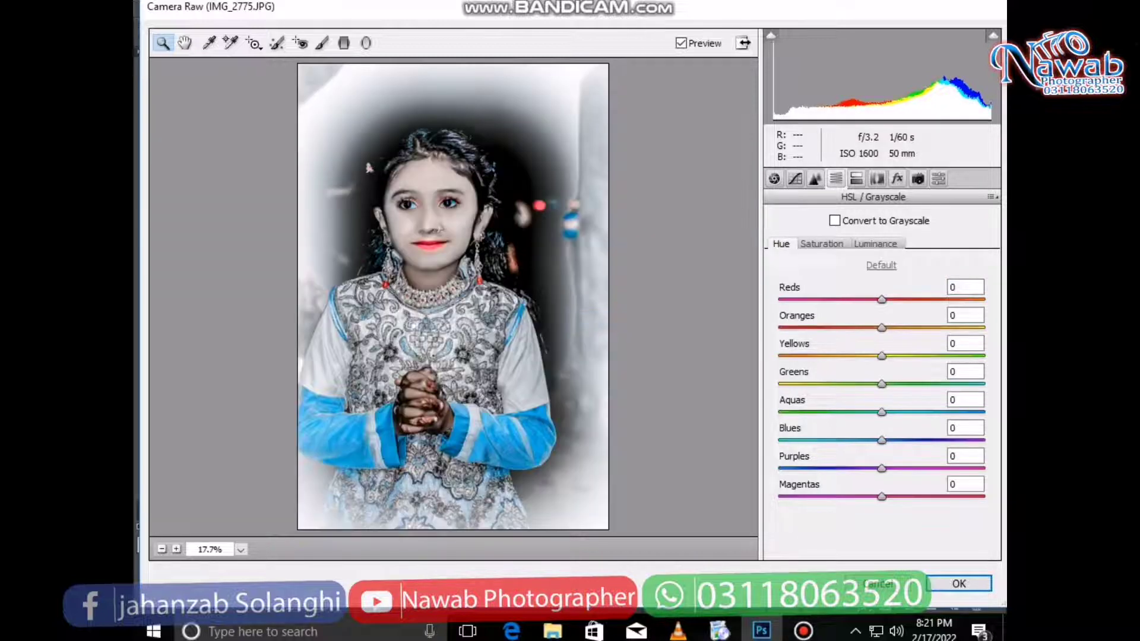
Step: Raise Vibrance to +46 in the Basic panel and apply the filter
click(774, 179)
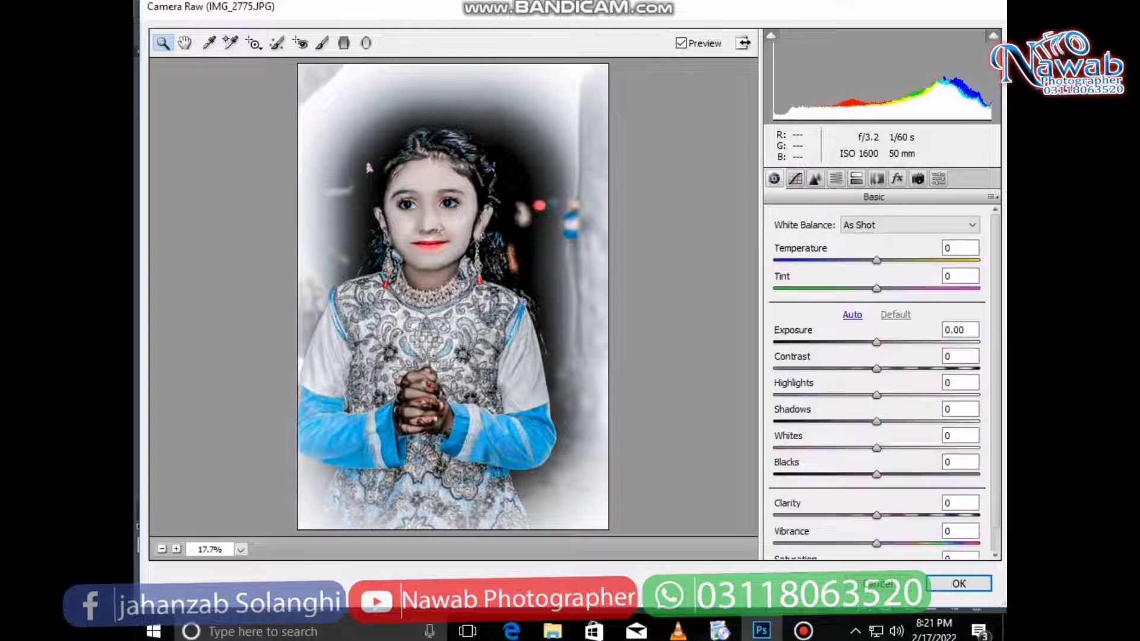
drag(876, 544, 923, 544)
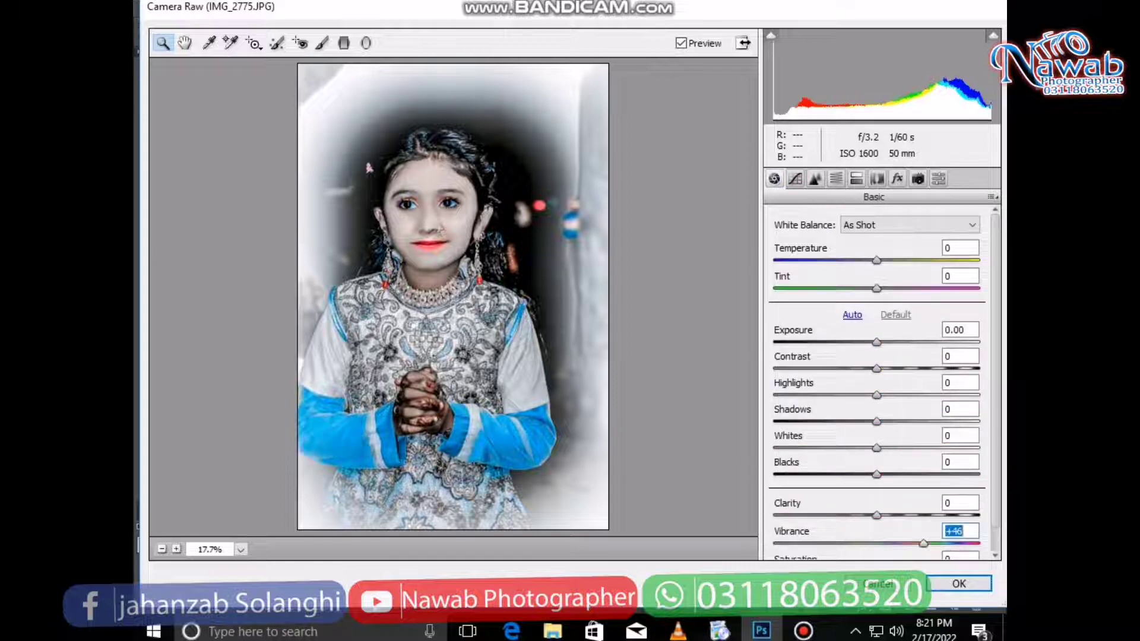
click(428, 202)
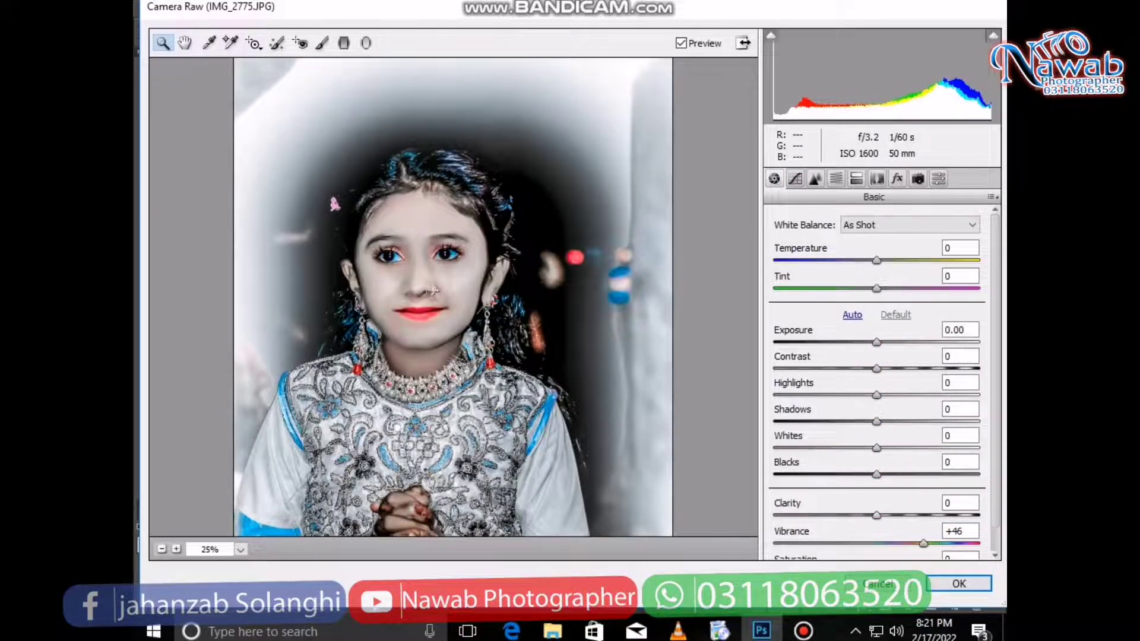
click(959, 583)
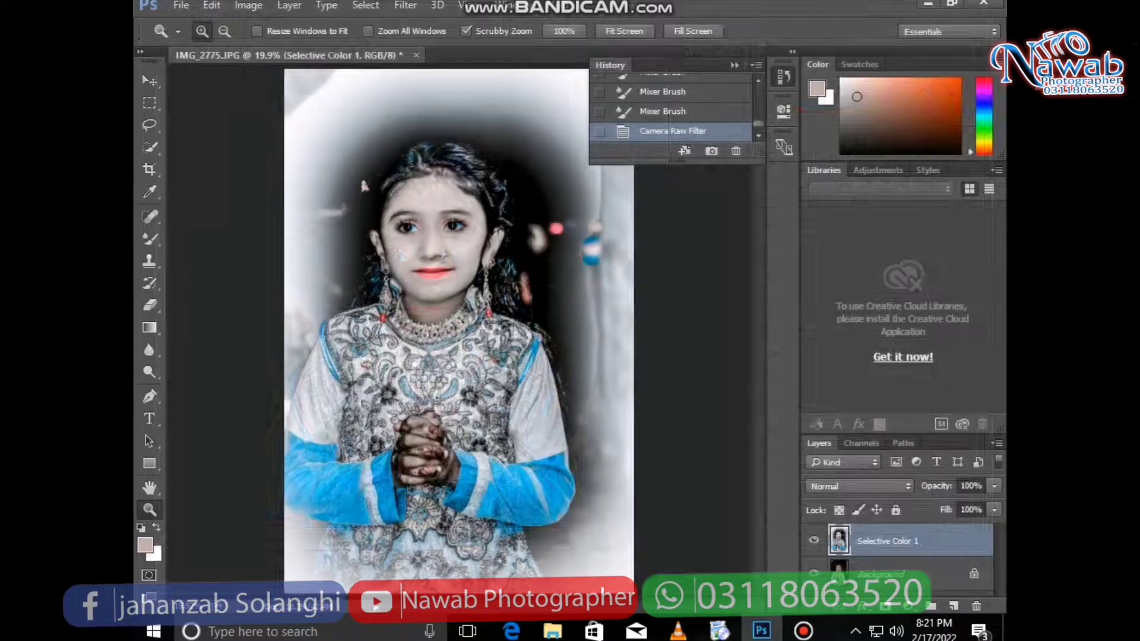
Step: Zoom in closely on the girl's eye and switch to the Brush Tool with white paint
click(452, 204)
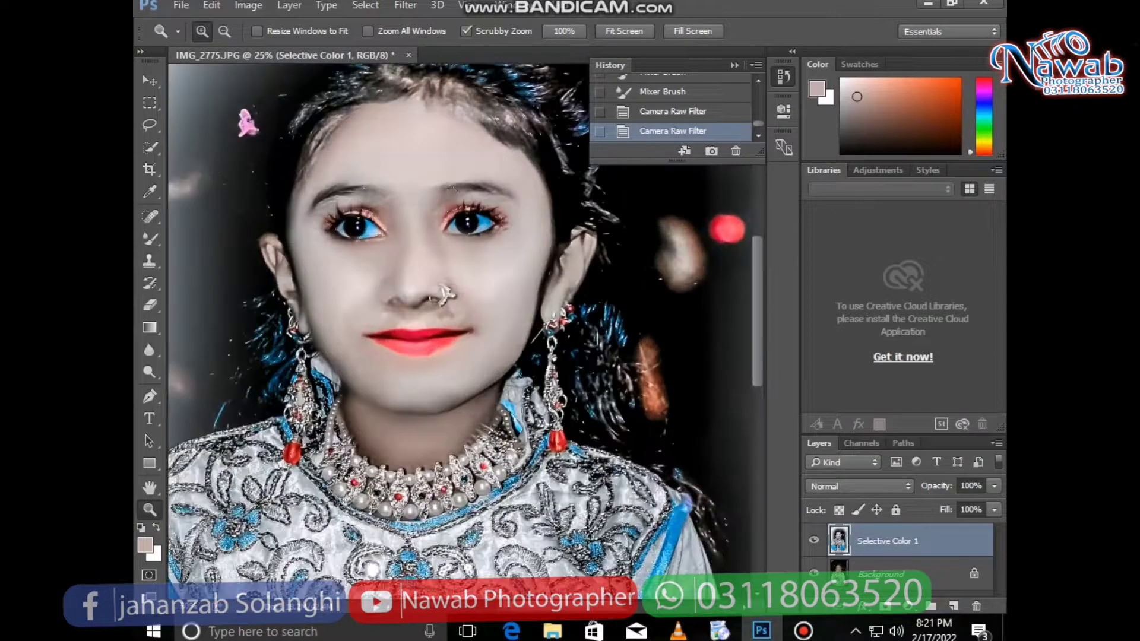
key(ctrl+plus)
key(ctrl+plus)
key(ctrl+plus)
key(ctrl+plus)
key(ctrl+plus)
key(ctrl+plus)
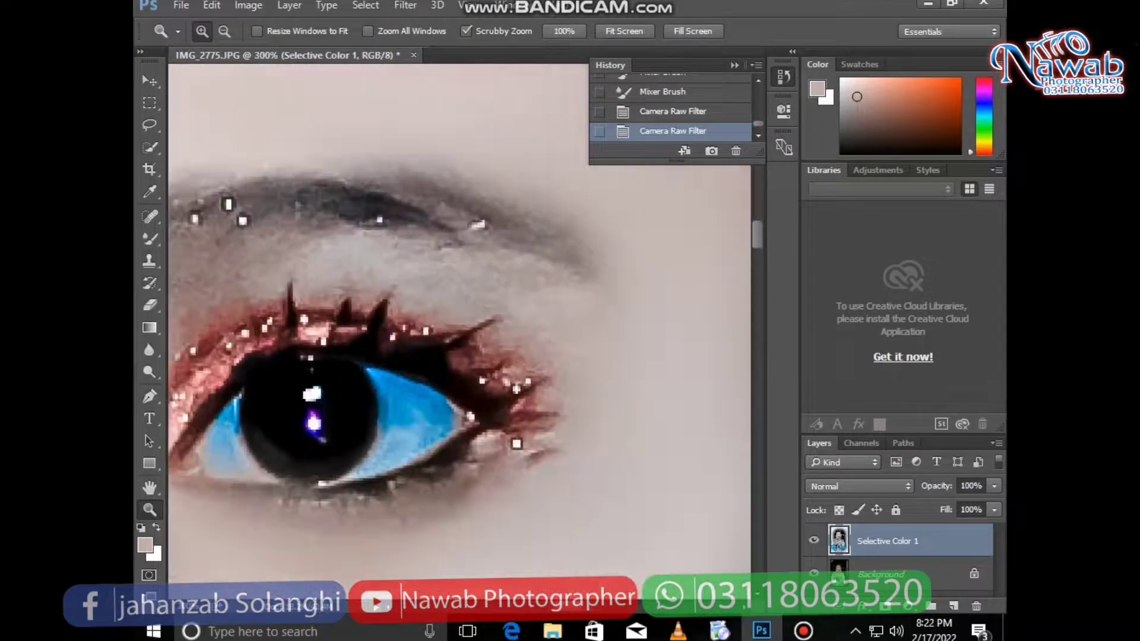
key(b)
right_click(149, 238)
click(199, 234)
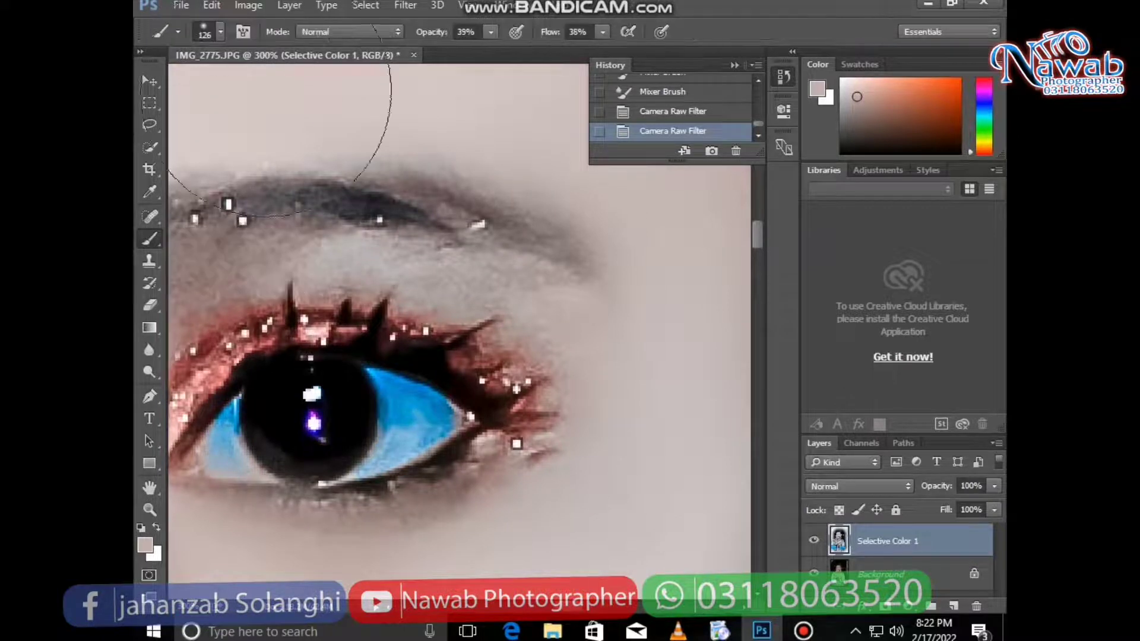
key(x)
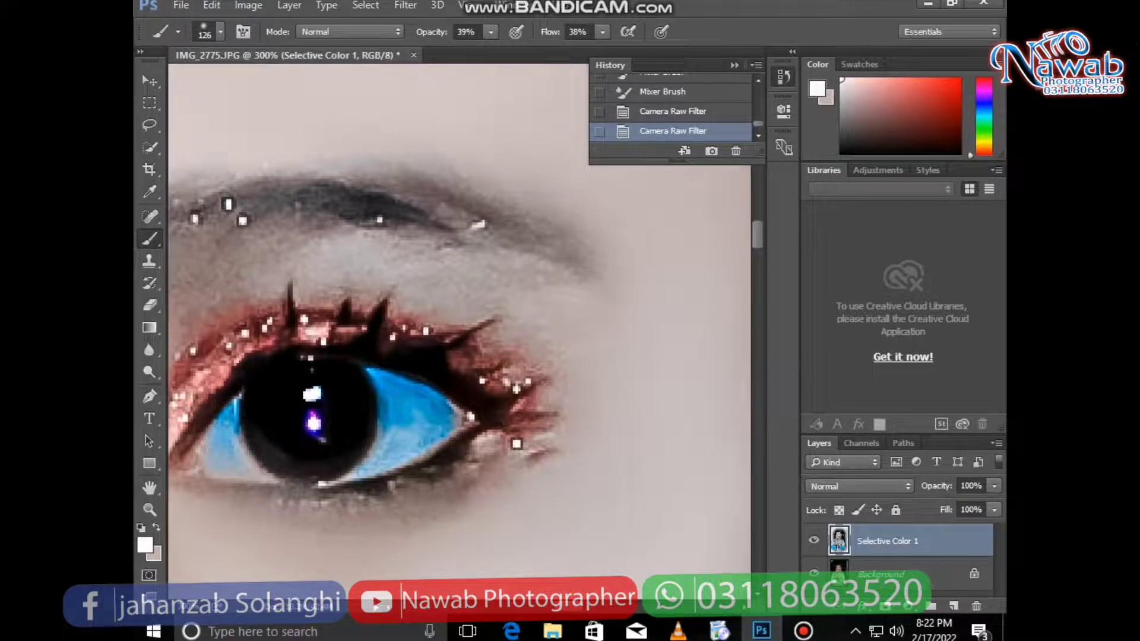
Step: Shrink the brush and paint white strokes over the iris, raising the opacity
right_click(416, 414)
text(30)
key(Return)
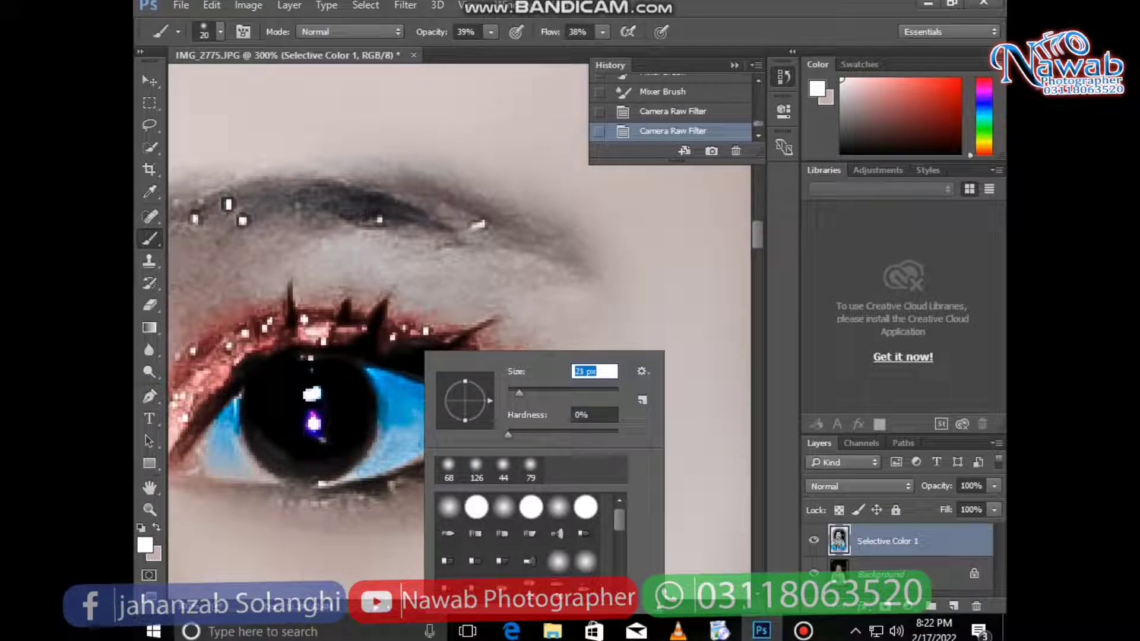
key(Tab)
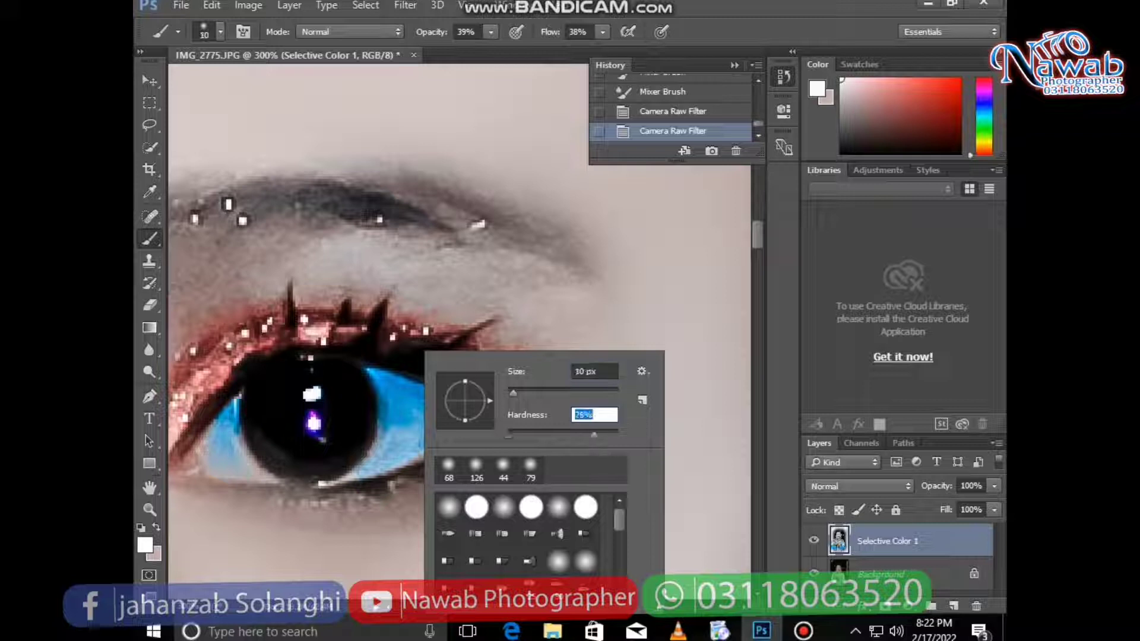
key(Return)
drag(386, 390, 377, 372)
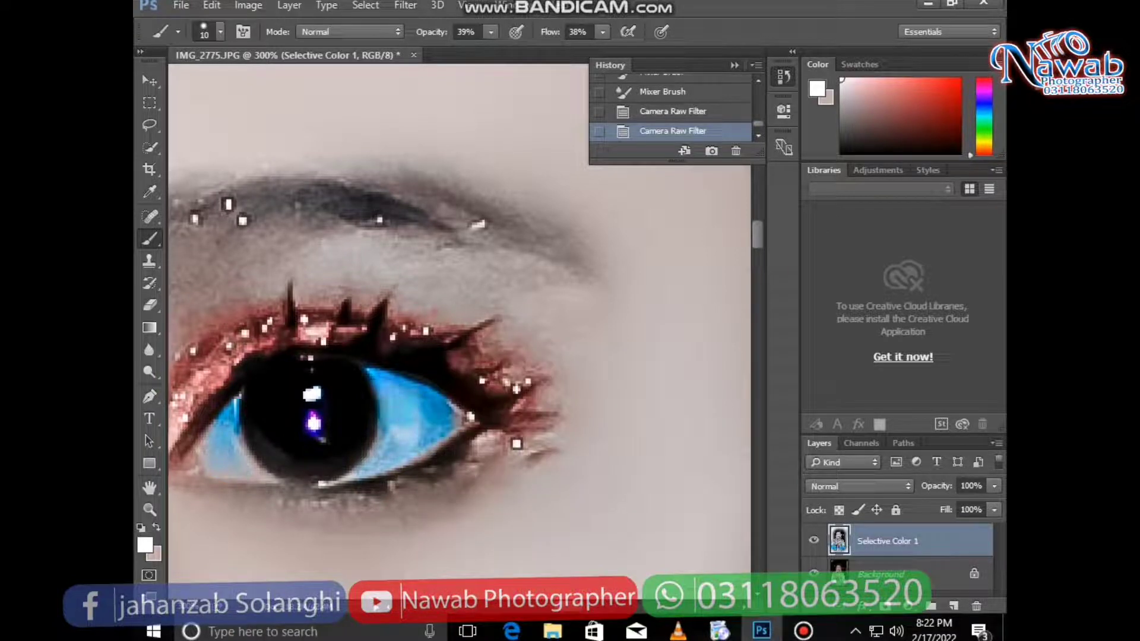
drag(491, 32, 491, 51)
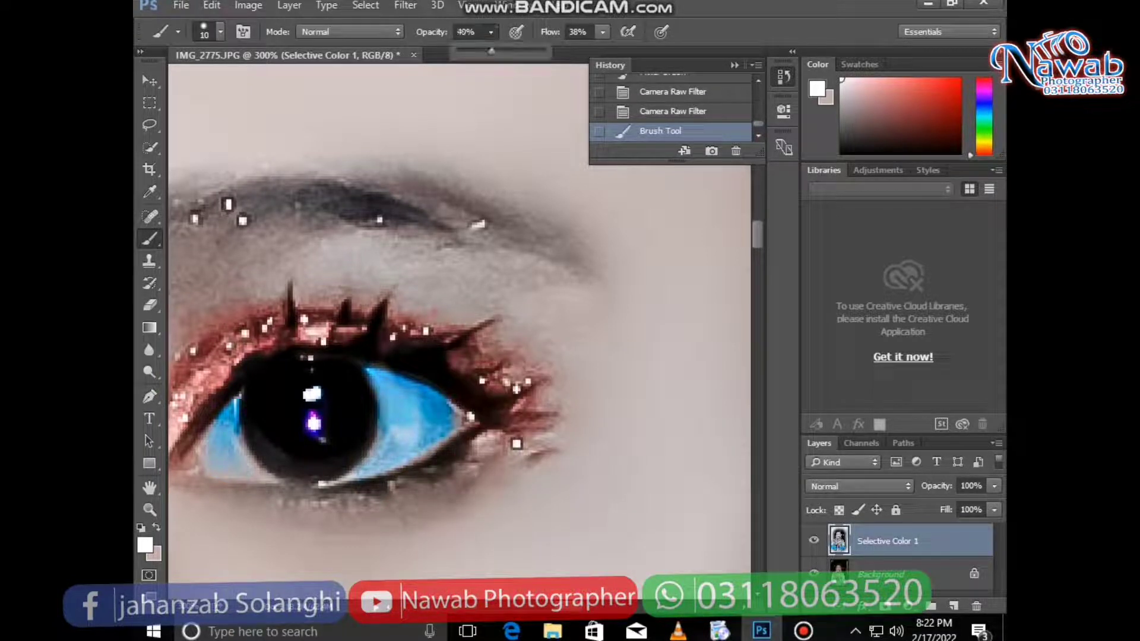
mouse_move(424, 424)
mouse_down()
mouse_move(451, 392)
mouse_move(386, 401)
mouse_move(367, 486)
mouse_move(446, 431)
mouse_move(406, 436)
mouse_move(395, 415)
mouse_up()
Step: Return to the Mixer Brush Tool
key(e)
right_click(150, 238)
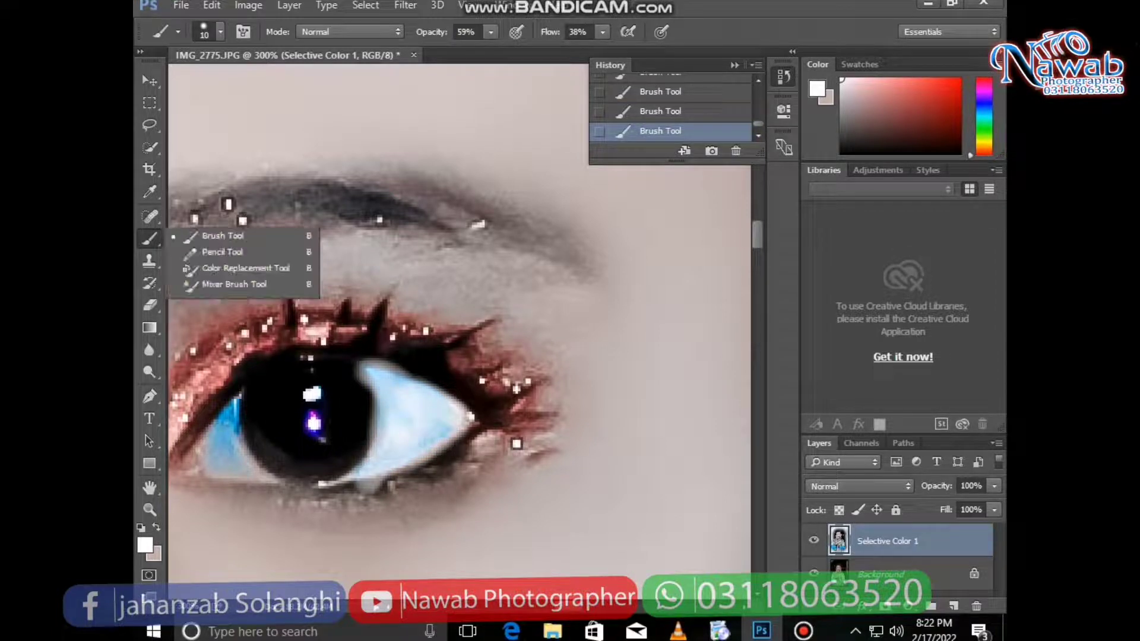
click(202, 284)
Step: Blend the white paint under the eye at 34 px, then around the outer corner at 26 px
right_click(399, 350)
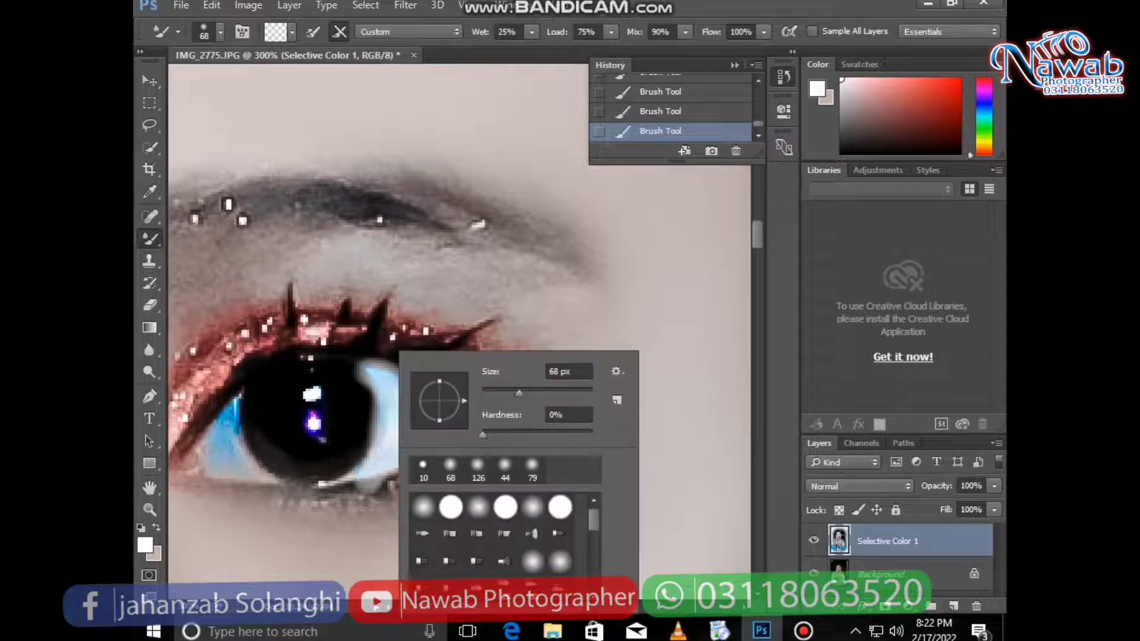
key(Return)
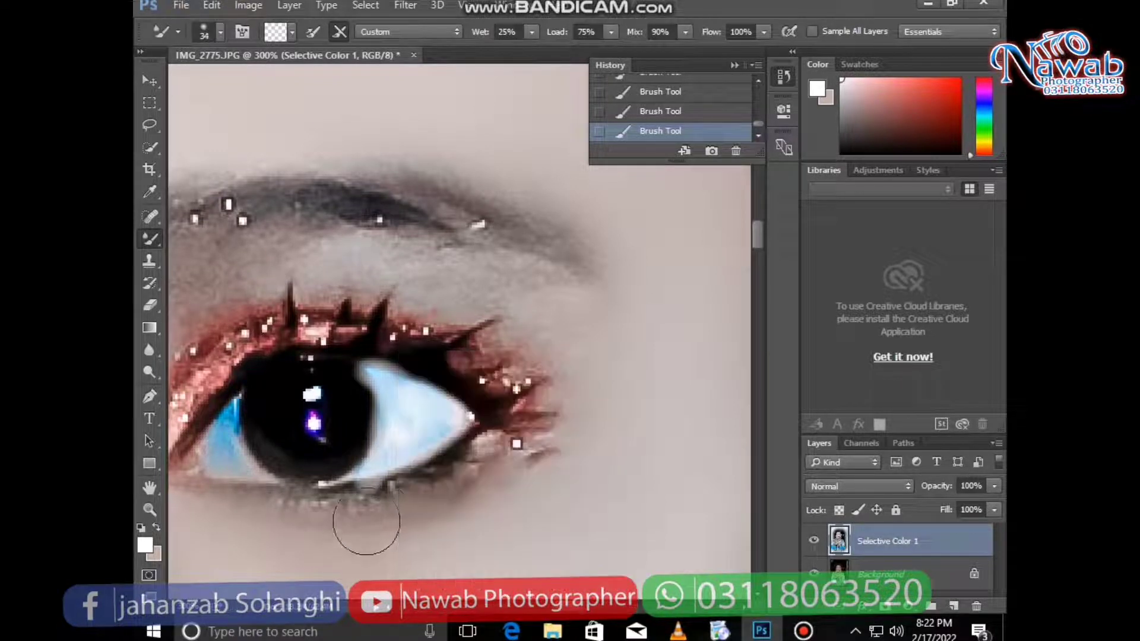
drag(373, 505, 351, 501)
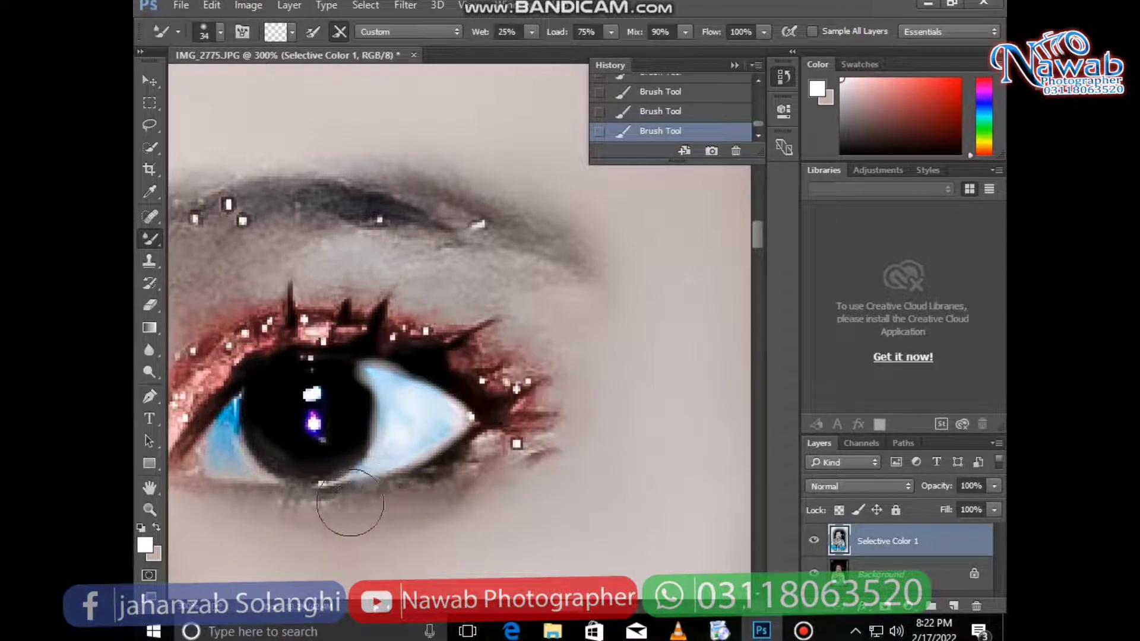
right_click(386, 352)
text(26)
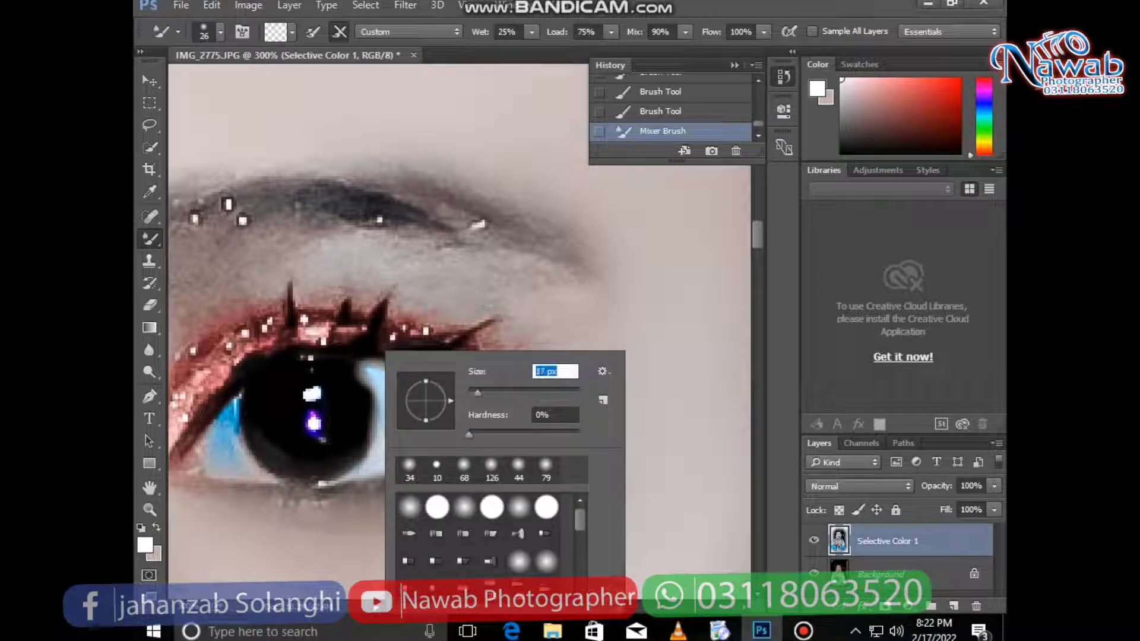
key(Return)
drag(481, 380, 517, 443)
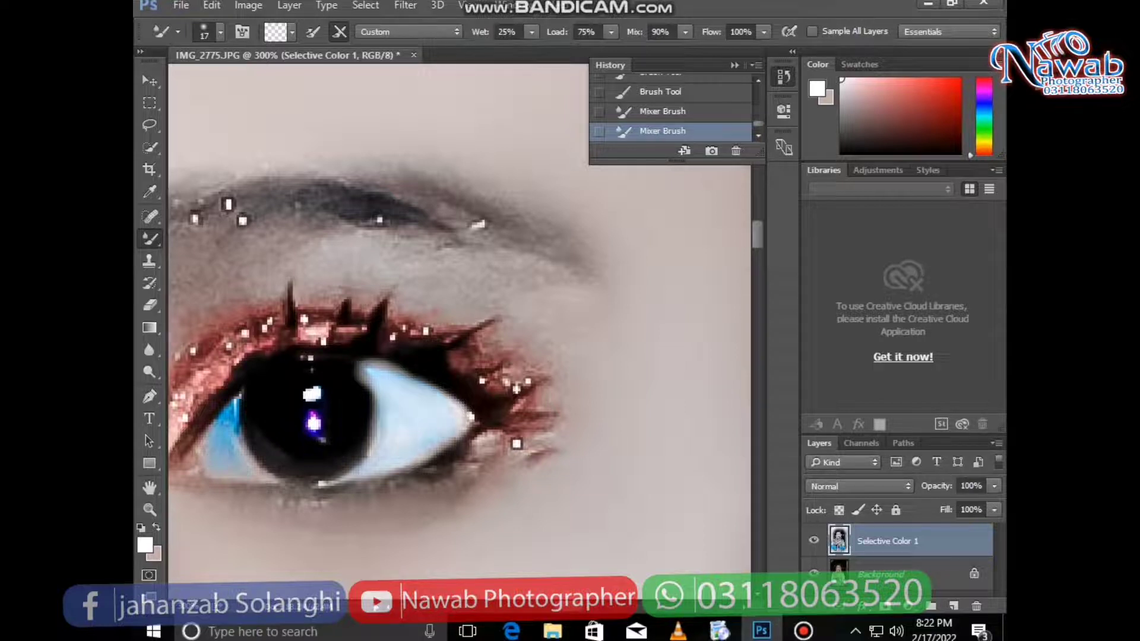
mouse_move(371, 407)
mouse_down()
mouse_move(389, 428)
mouse_move(576, 389)
mouse_up()
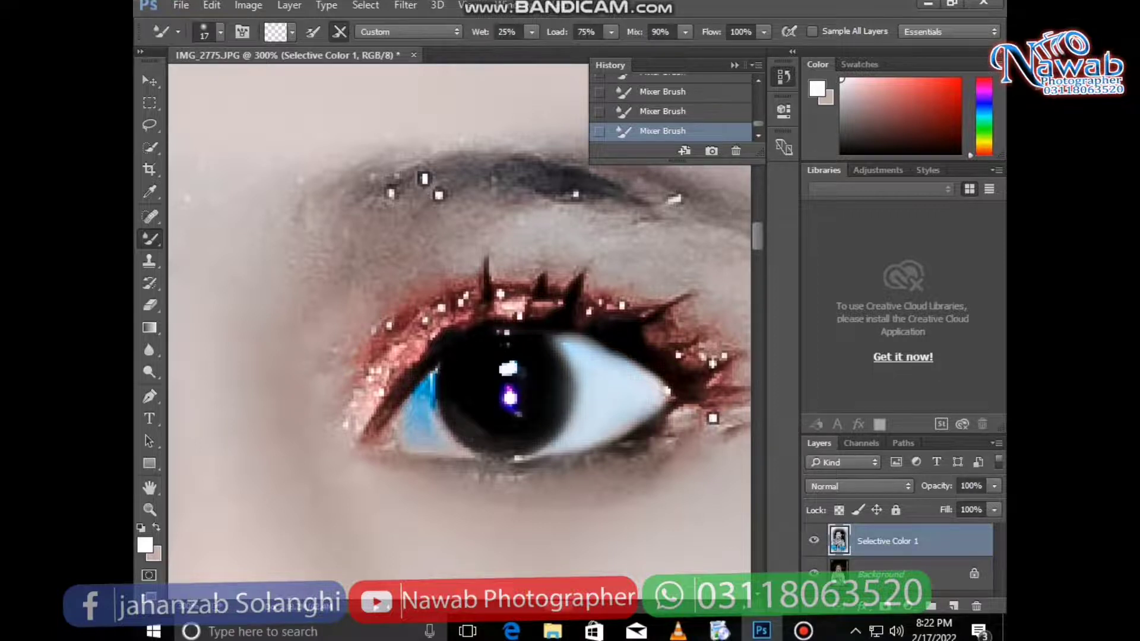
drag(416, 357, 491, 348)
Step: Switch to a tiny Brush and paint a white stroke along the iris's left edge
right_click(150, 238)
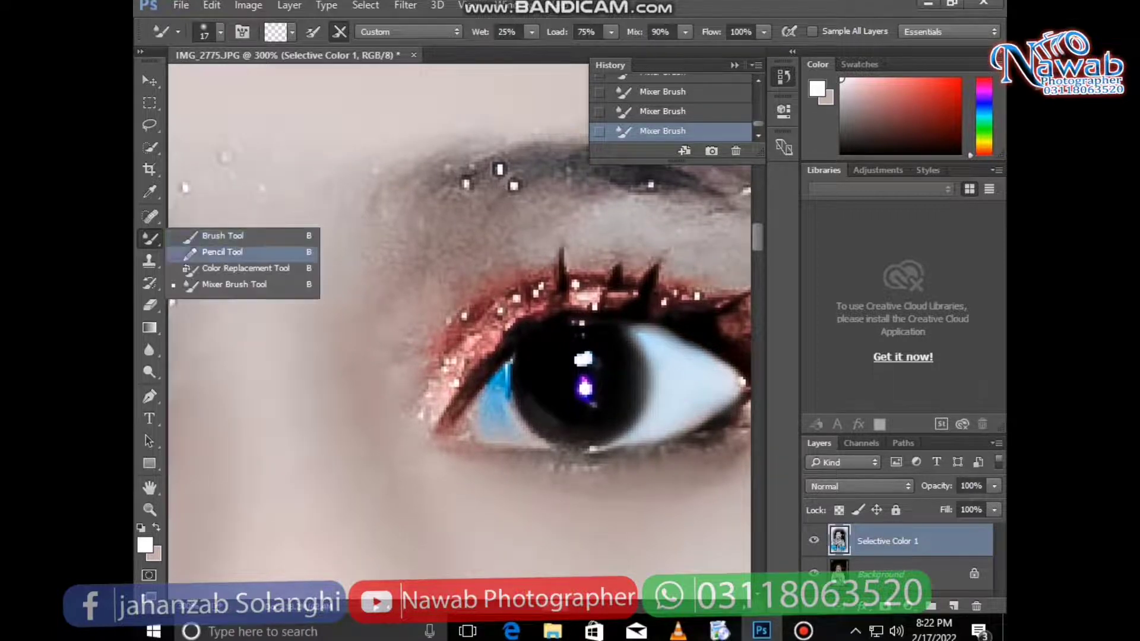
click(220, 236)
right_click(496, 351)
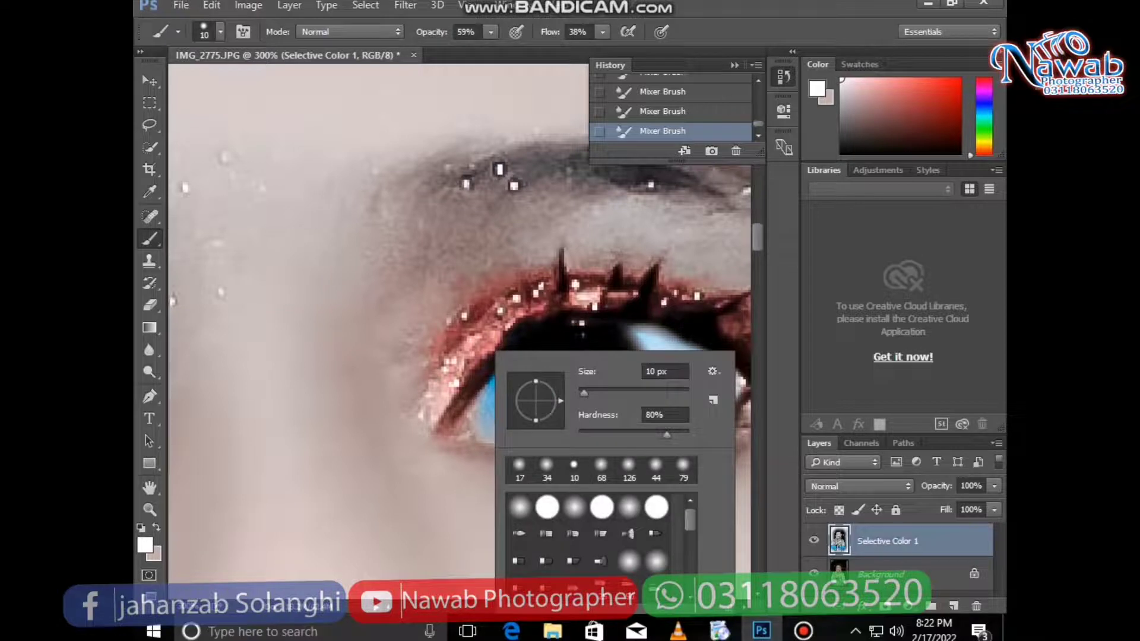
drag(583, 392, 580, 392)
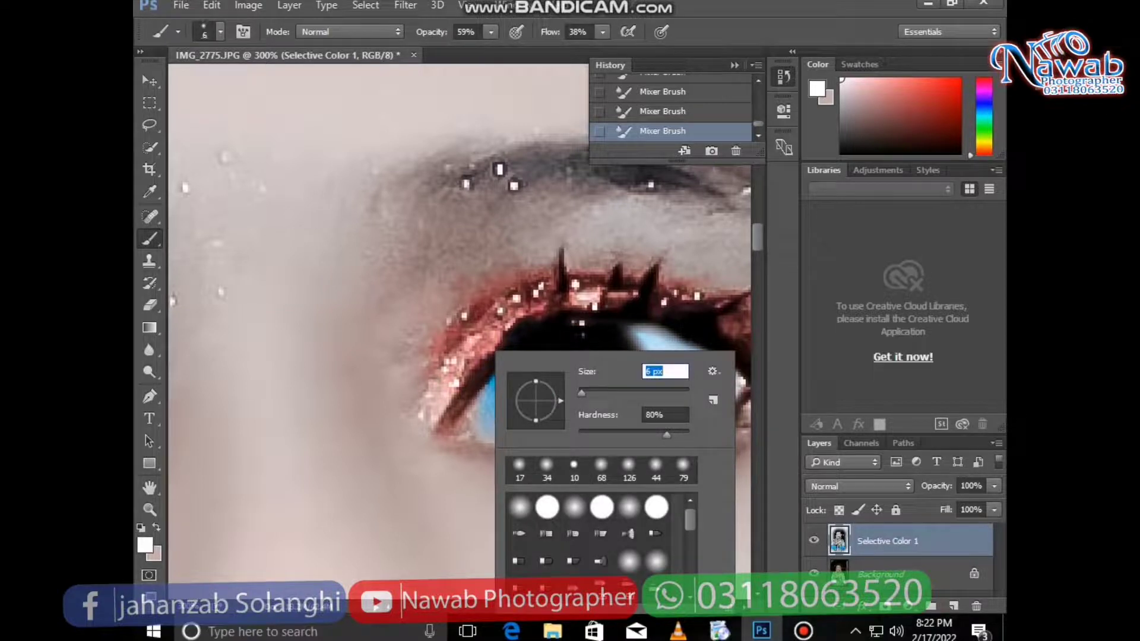
key(Return)
mouse_move(478, 411)
mouse_down()
mouse_move(505, 371)
mouse_move(521, 440)
mouse_move(489, 434)
mouse_move(508, 439)
mouse_up()
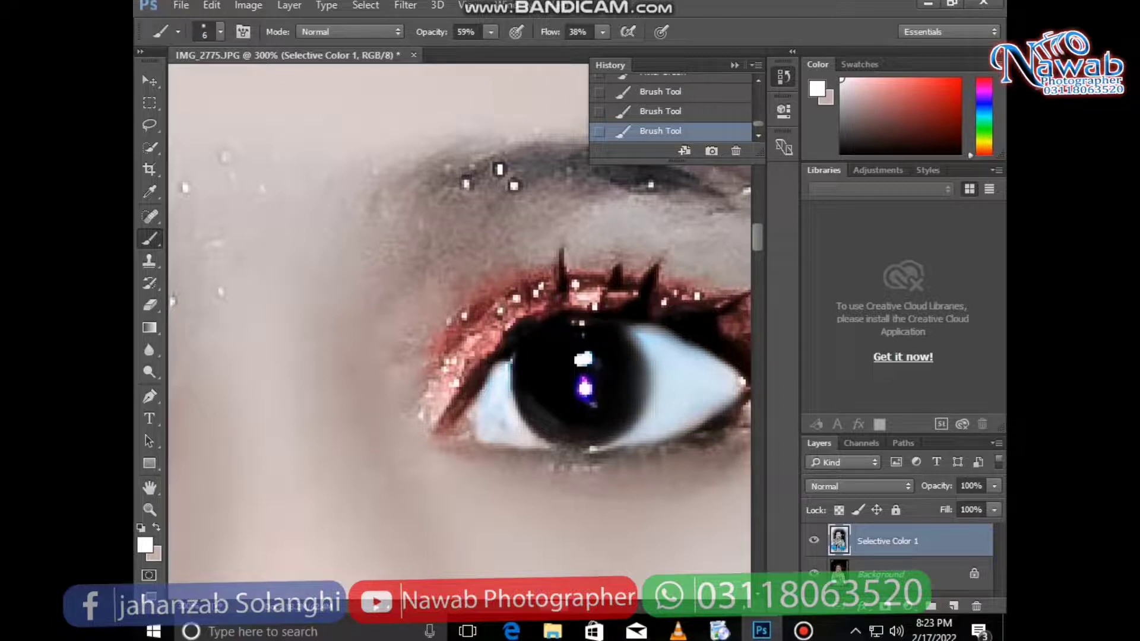
Step: Blend that white edge with the Mixer Brush and smudge the paint above the lashes
right_click(149, 238)
click(249, 284)
mouse_move(517, 399)
mouse_down()
mouse_move(509, 380)
mouse_move(499, 392)
mouse_move(511, 404)
mouse_up()
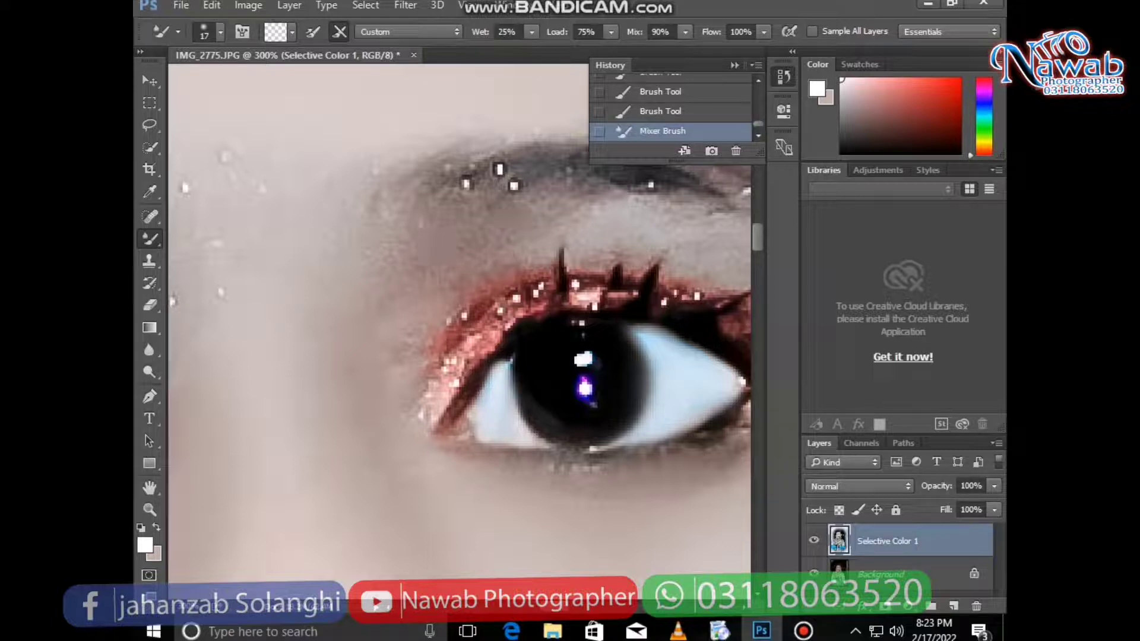
drag(561, 212, 588, 217)
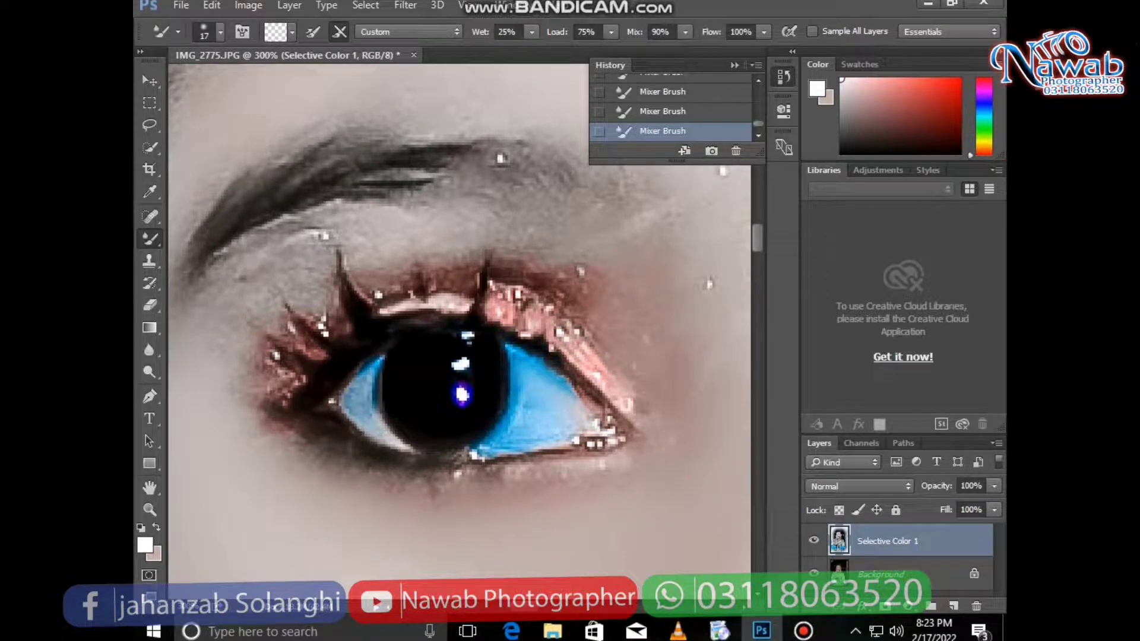
Step: Switch to the Brush at 7 px and add a small white touch on the eye
right_click(149, 238)
click(201, 236)
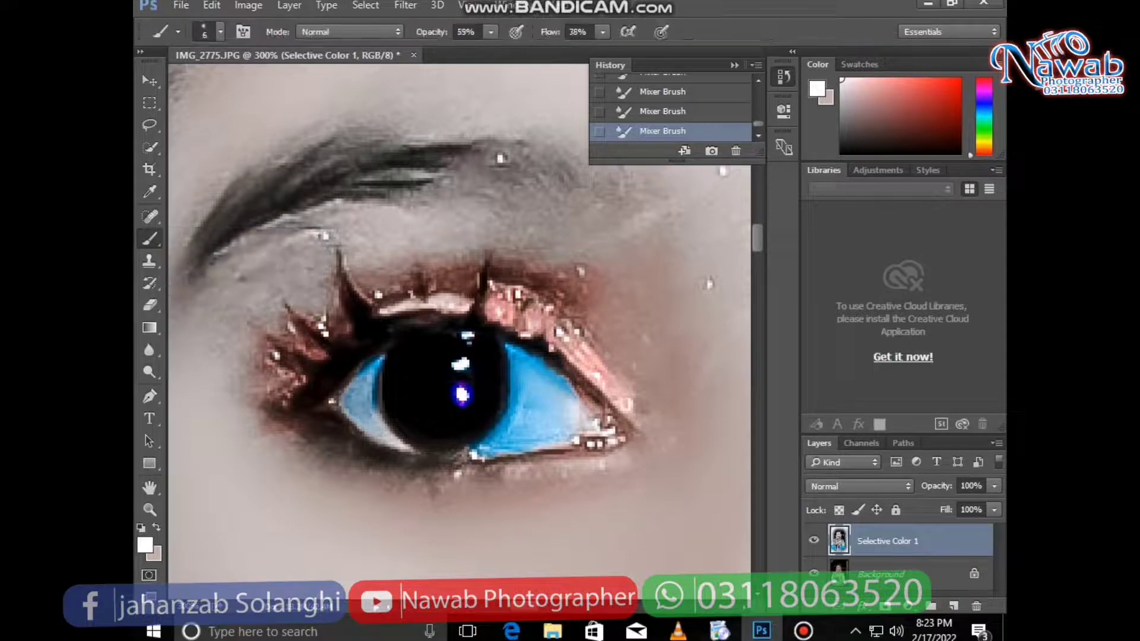
click(532, 352)
right_click(539, 351)
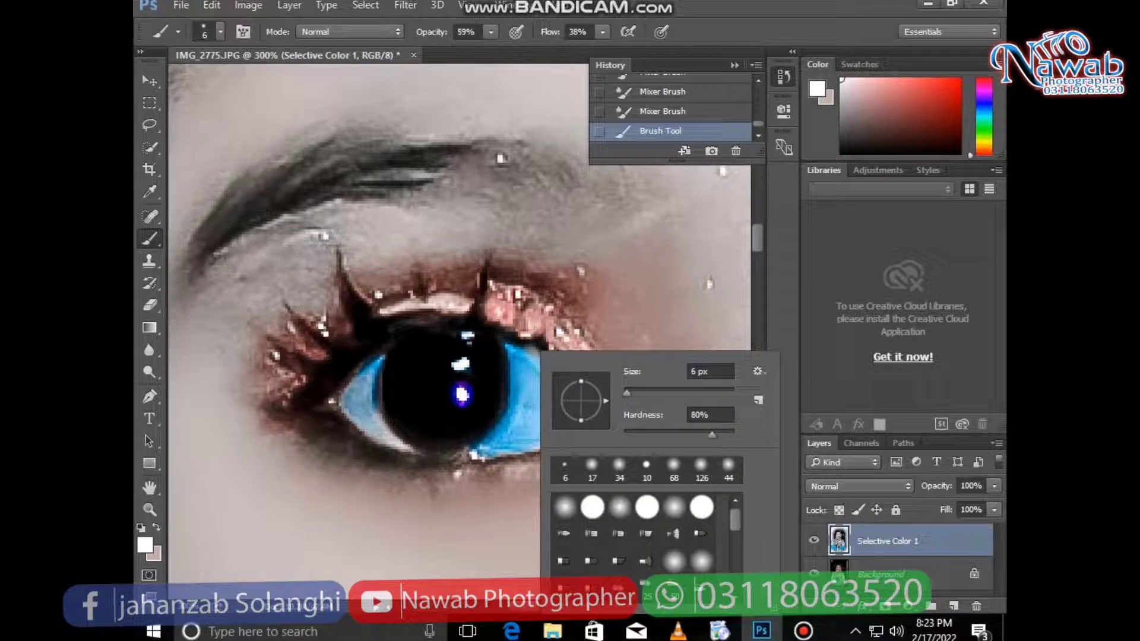
drag(627, 393, 624, 393)
key(Return)
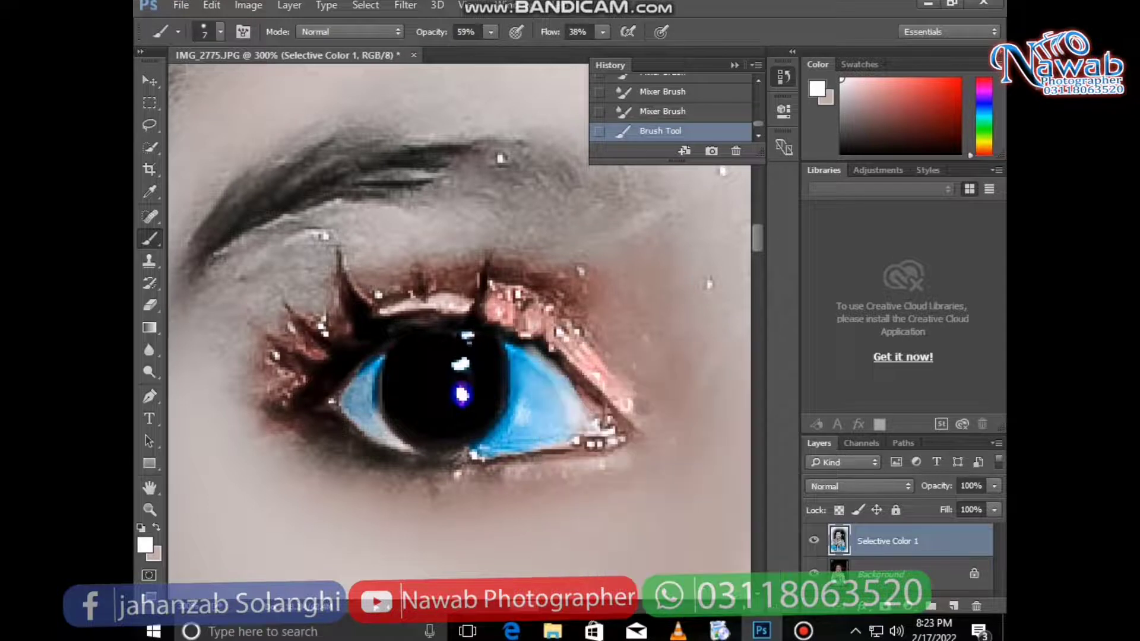
Step: Paint the bluish eye whites white to the right, below and left of the pupil
drag(511, 408, 484, 454)
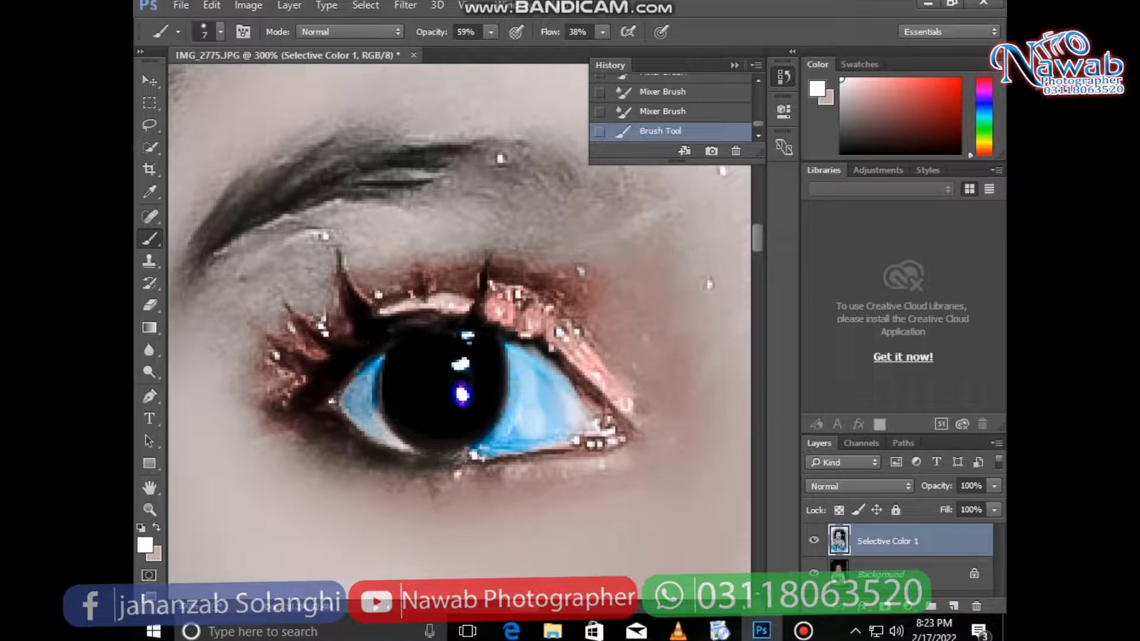
mouse_move(511, 344)
mouse_down()
mouse_move(504, 430)
mouse_move(484, 454)
mouse_up()
drag(528, 354, 579, 395)
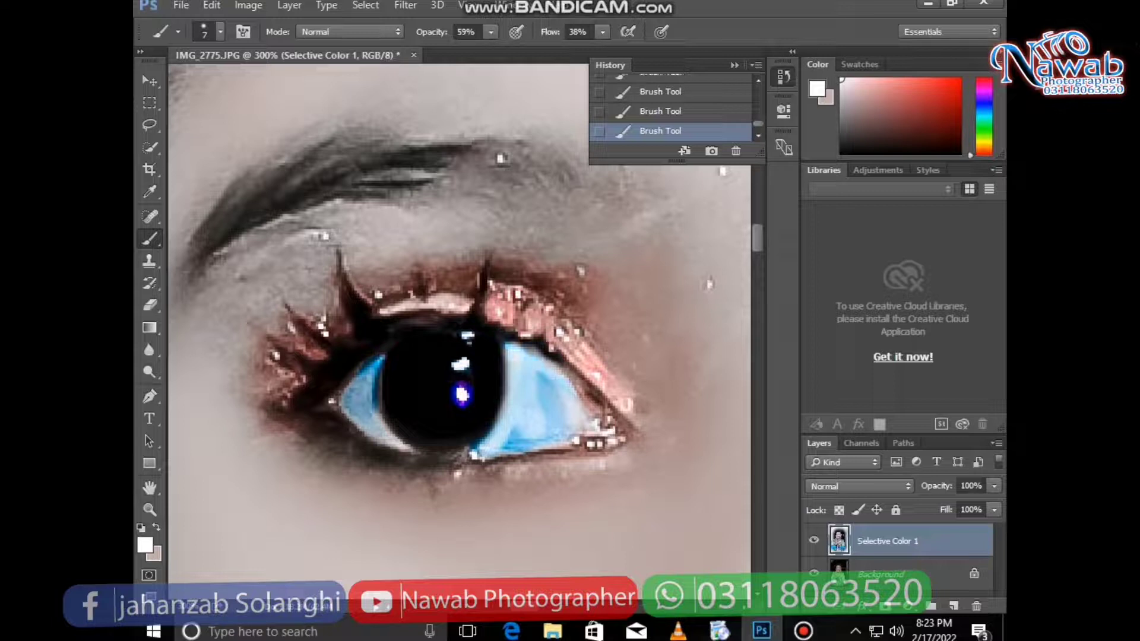
drag(534, 357, 567, 419)
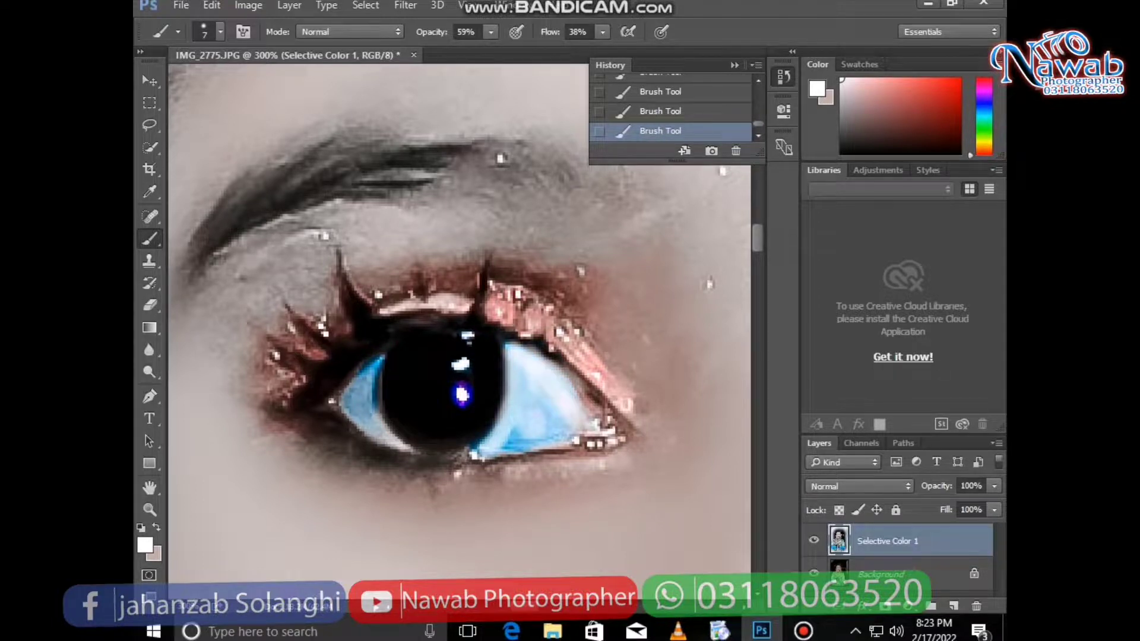
drag(513, 344, 511, 415)
drag(516, 368, 537, 439)
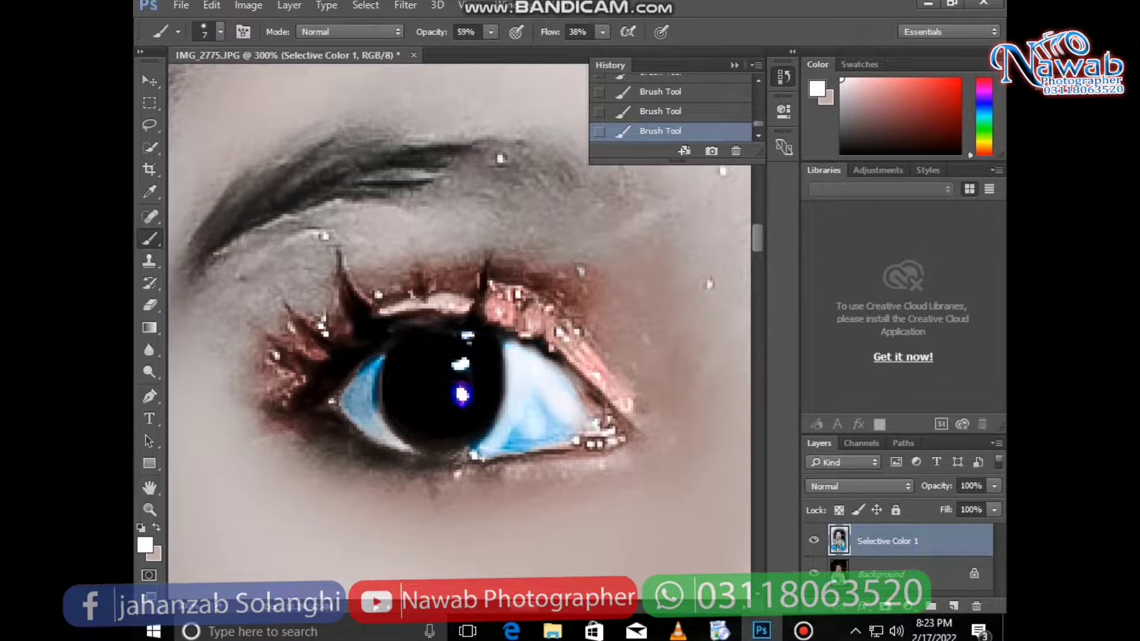
mouse_move(534, 386)
mouse_down()
mouse_move(555, 431)
mouse_move(585, 454)
mouse_up()
mouse_move(606, 404)
mouse_down()
mouse_move(573, 437)
mouse_move(502, 451)
mouse_move(558, 445)
mouse_move(523, 424)
mouse_up()
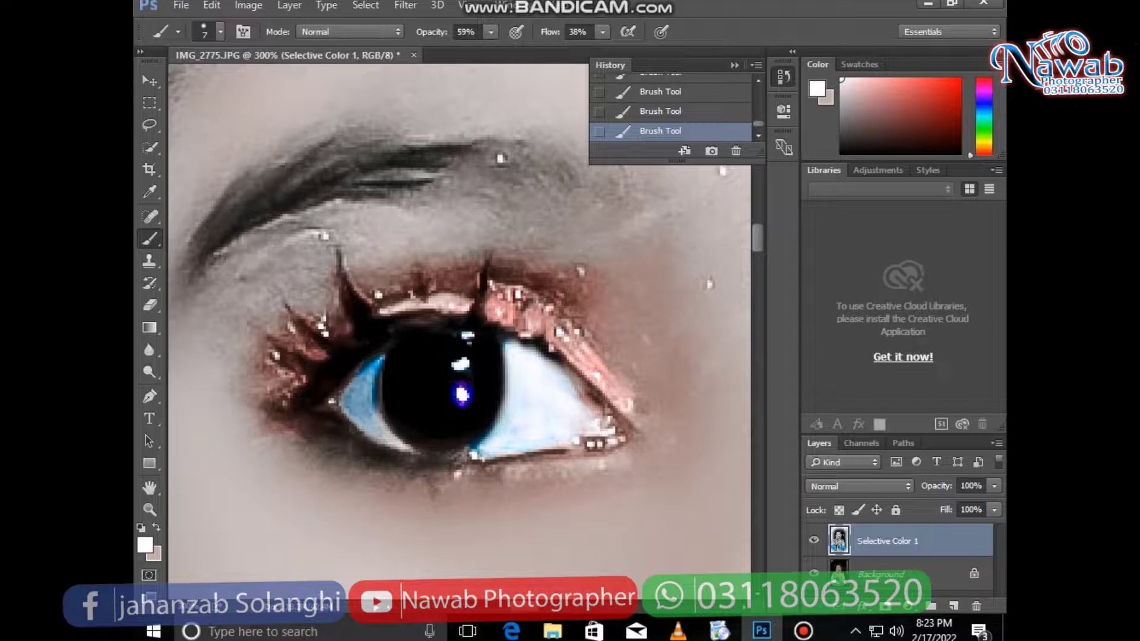
drag(552, 356, 471, 448)
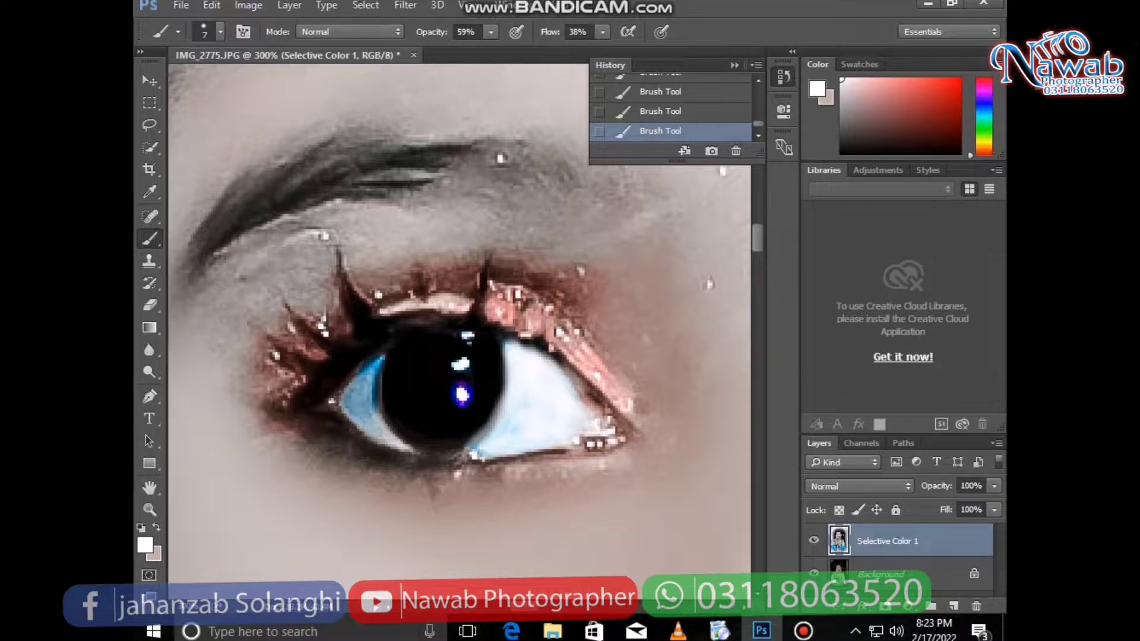
mouse_move(367, 383)
mouse_down()
mouse_move(374, 356)
mouse_move(364, 363)
mouse_up()
mouse_move(349, 404)
mouse_down()
mouse_move(368, 356)
mouse_move(350, 412)
mouse_move(380, 428)
mouse_up()
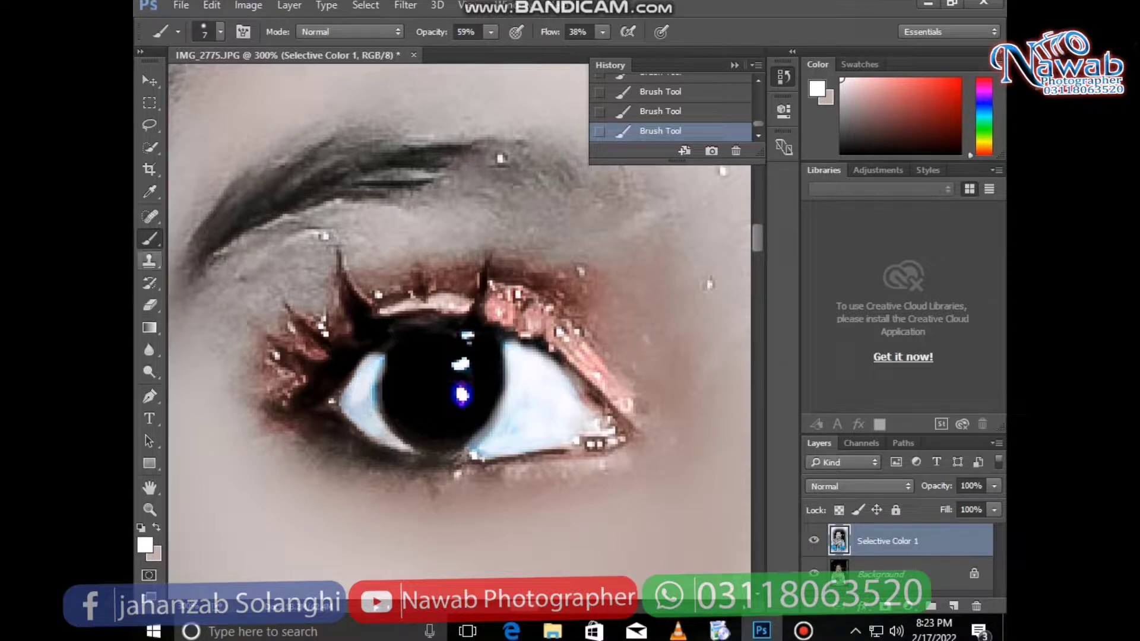
Step: Smooth the painted white below the pupil with the Mixer Brush
right_click(149, 238)
click(234, 284)
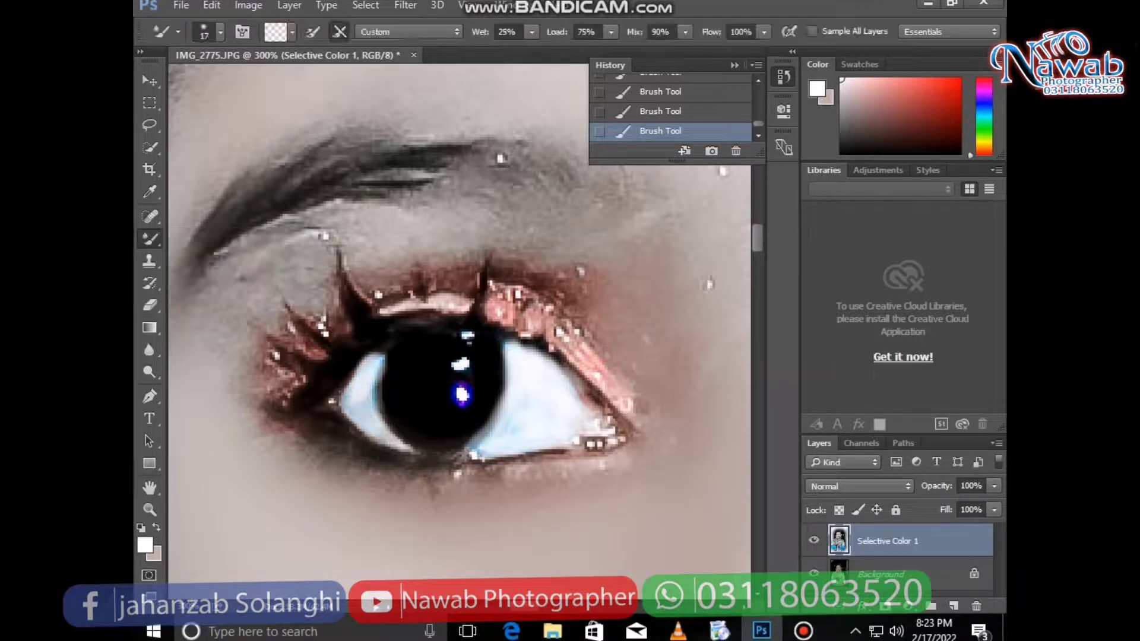
mouse_move(484, 438)
mouse_down()
mouse_move(469, 454)
mouse_move(502, 392)
mouse_up()
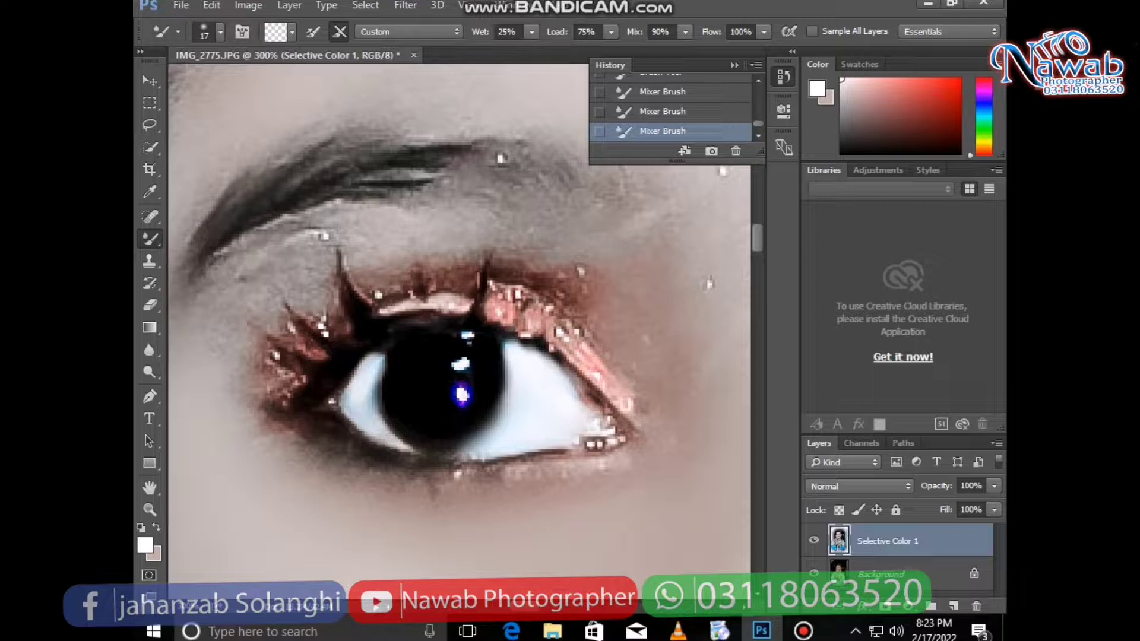
click(150, 509)
Step: Fit the portrait on screen, zoom closer, and compare Selective Color 1 off and on
right_click(326, 257)
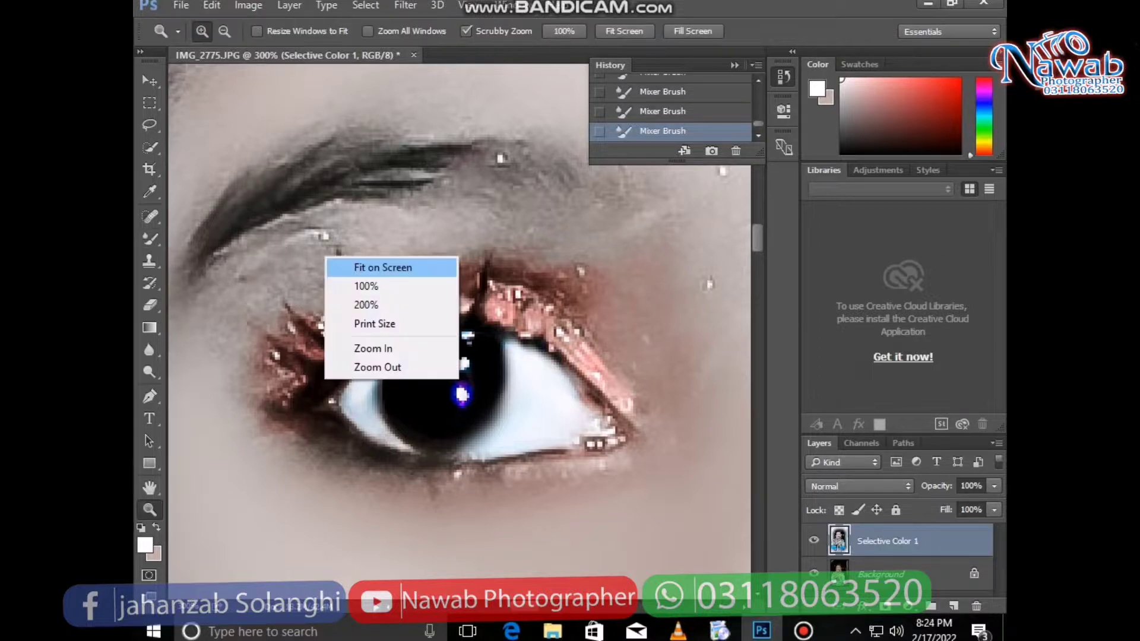
click(368, 267)
click(370, 228)
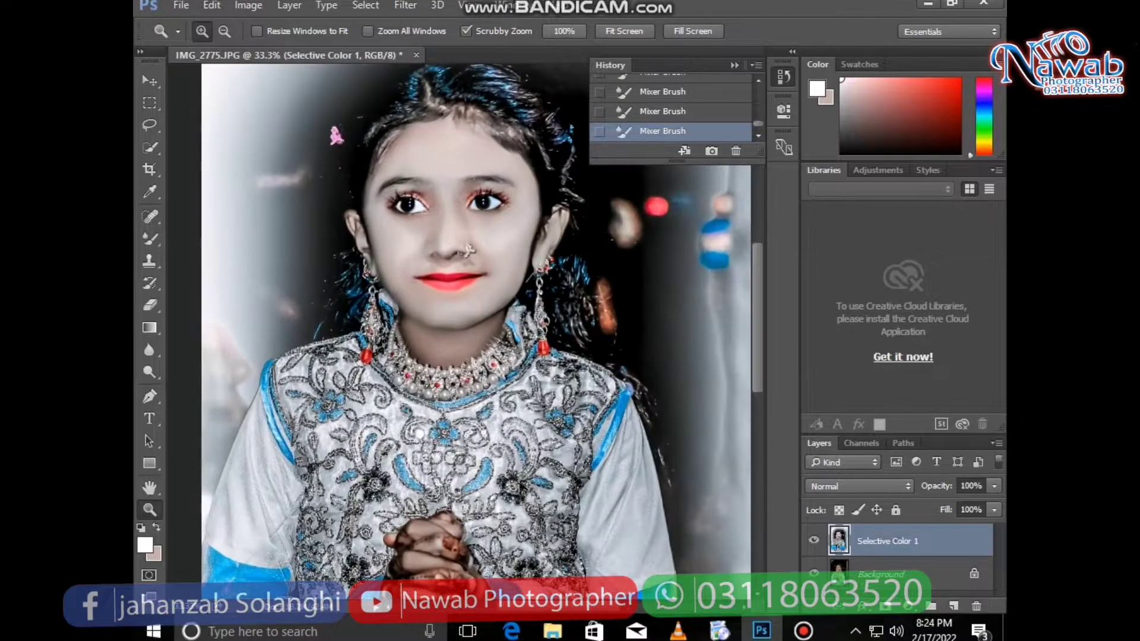
click(813, 540)
click(813, 540)
Step: Zoom the face to 200%, then back out to 100% to review eyes and lips
right_click(535, 261)
click(570, 313)
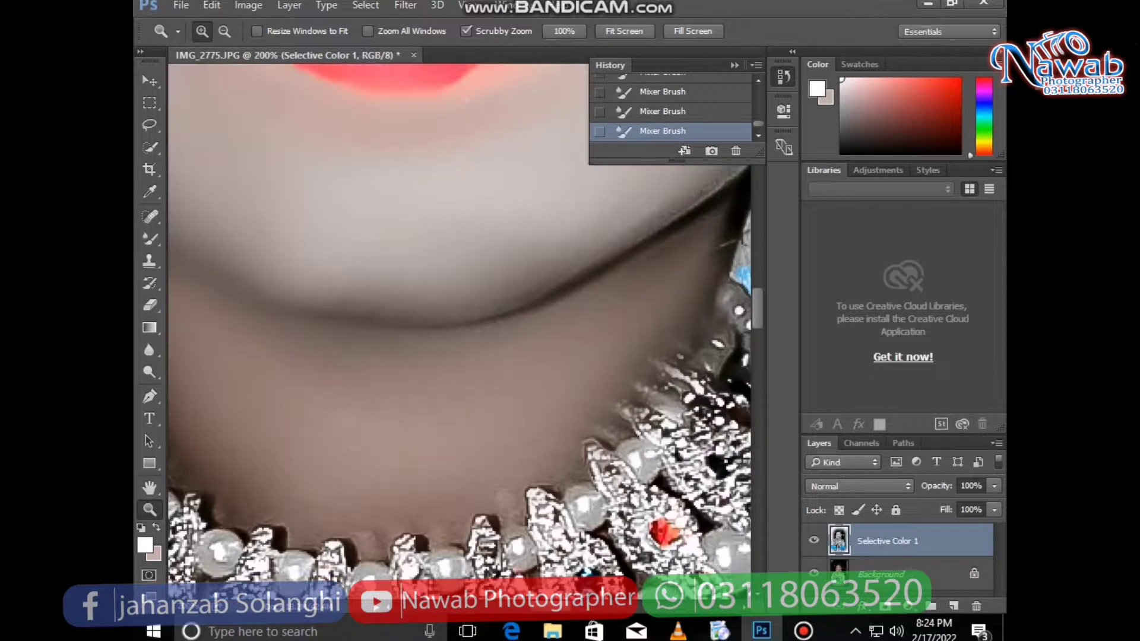
right_click(545, 222)
key(Escape)
alt+click(422, 154)
key(ctrl+minus)
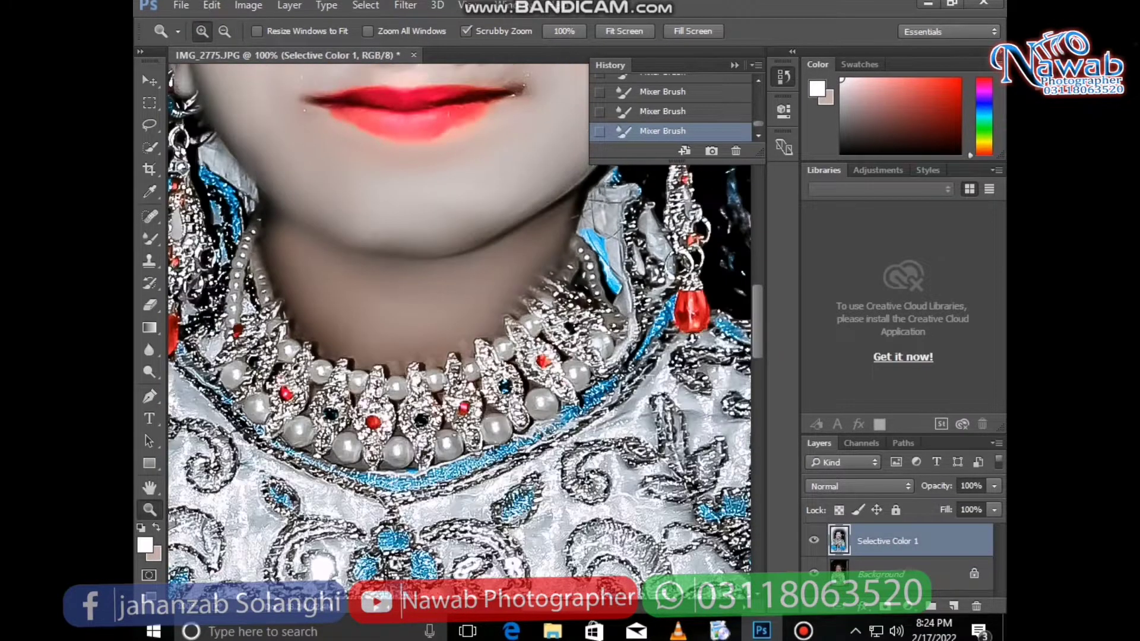
scroll(459, 333, up, 6)
scroll(459, 333, up, 2)
Step: Return to the Mixer Brush and set its size to 77 px
click(150, 238)
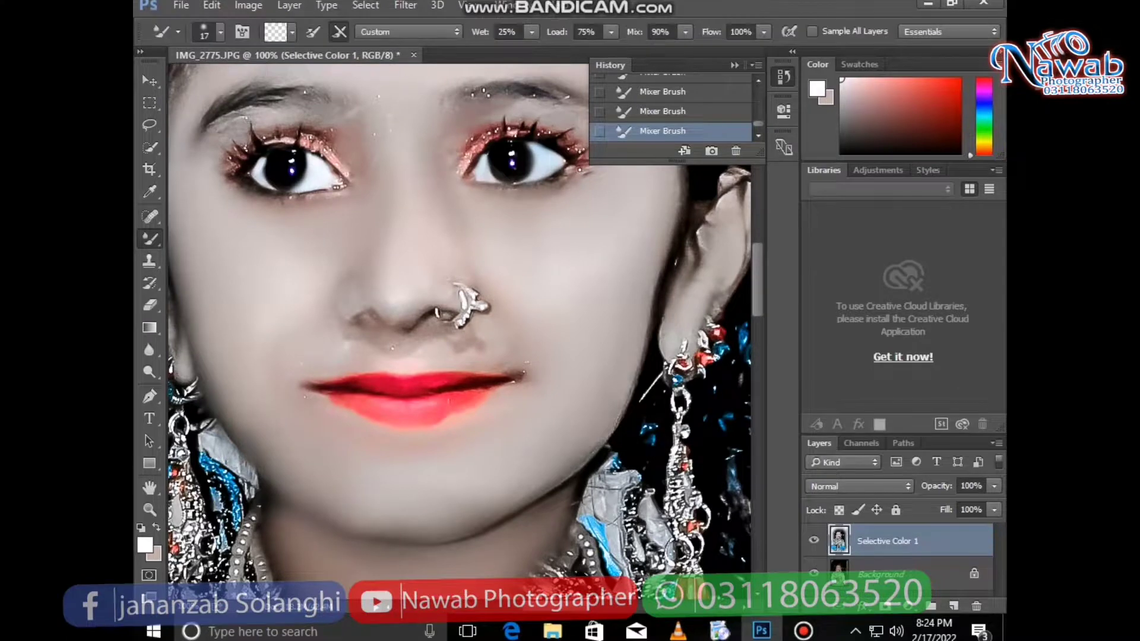
right_click(560, 278)
key(bracketright)
key(bracketright)
key(bracketright)
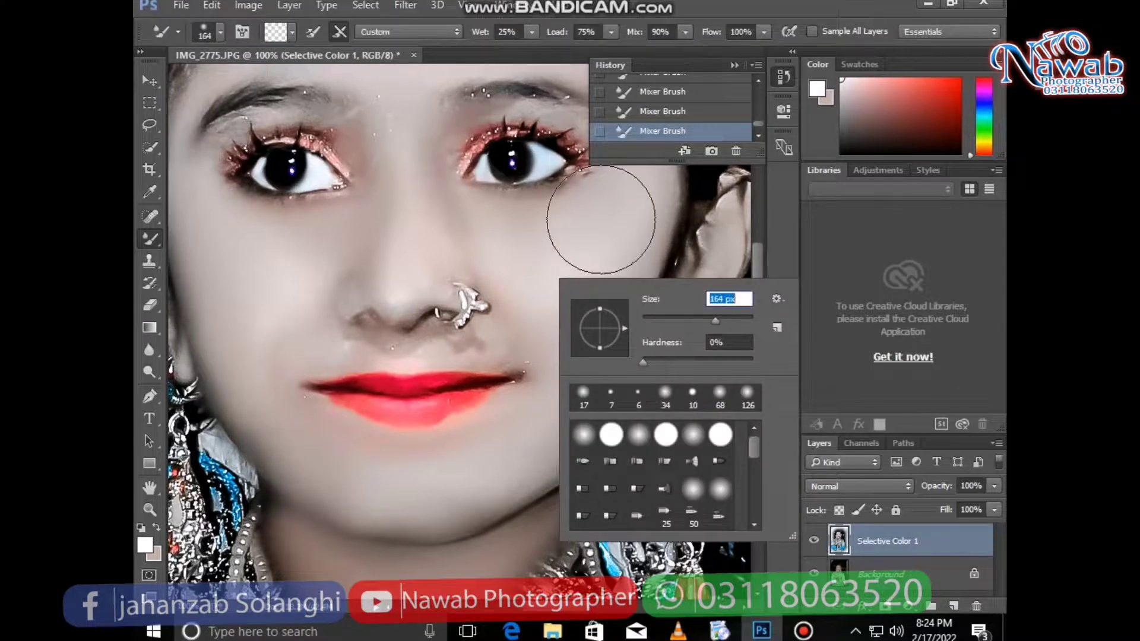
text(77)
key(Return)
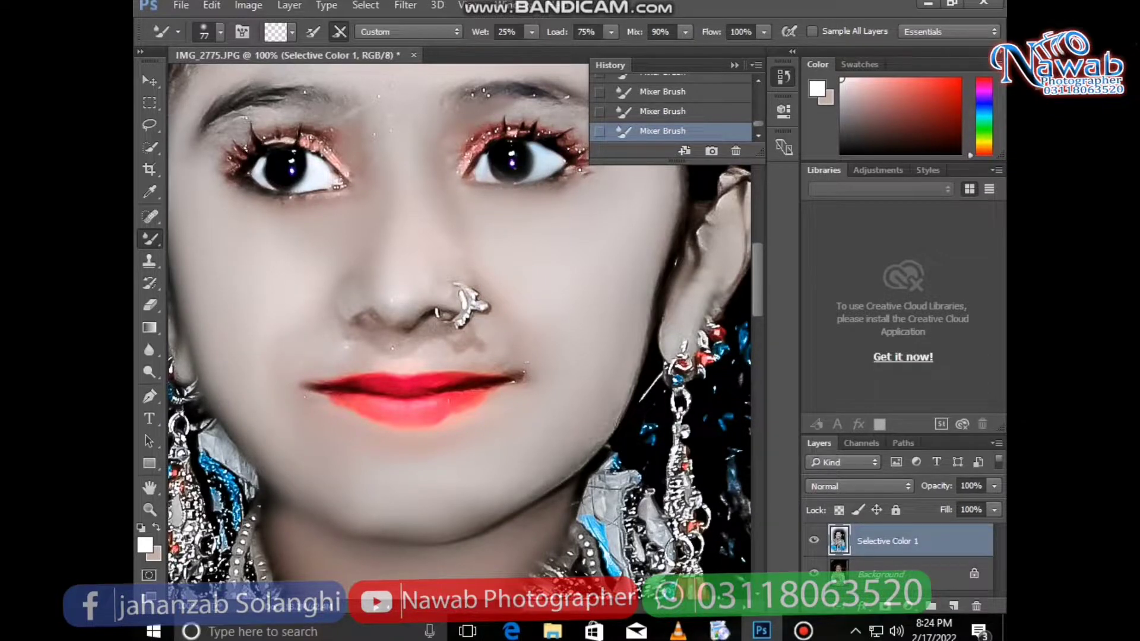
Step: Skip the media player to the next track, then minimize it and close the screen recorder window
click(678, 631)
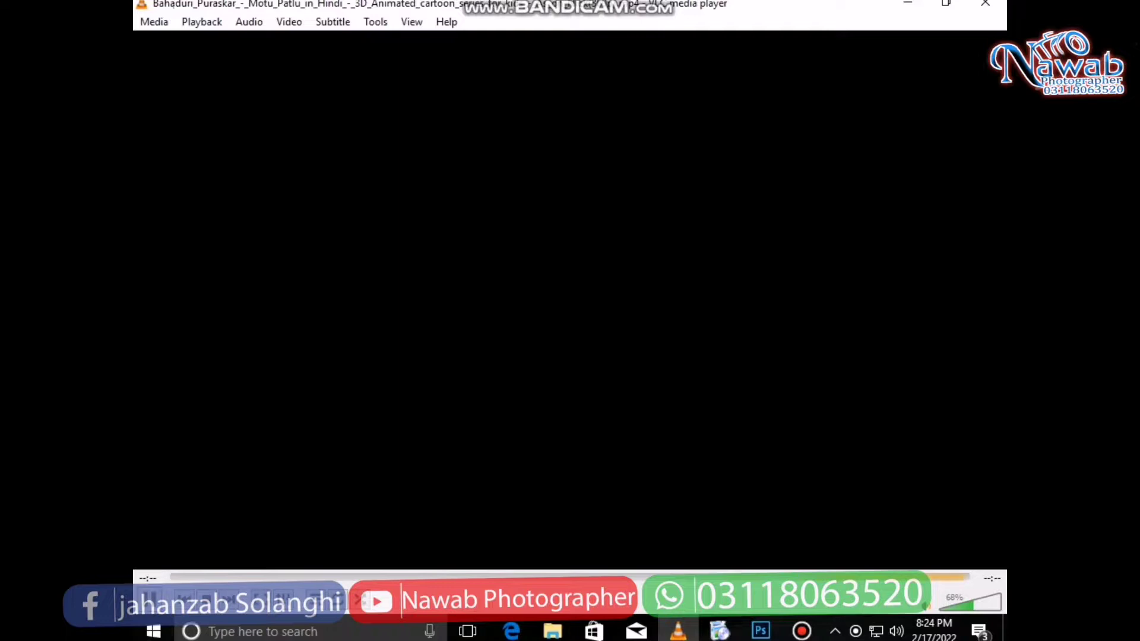
key(n)
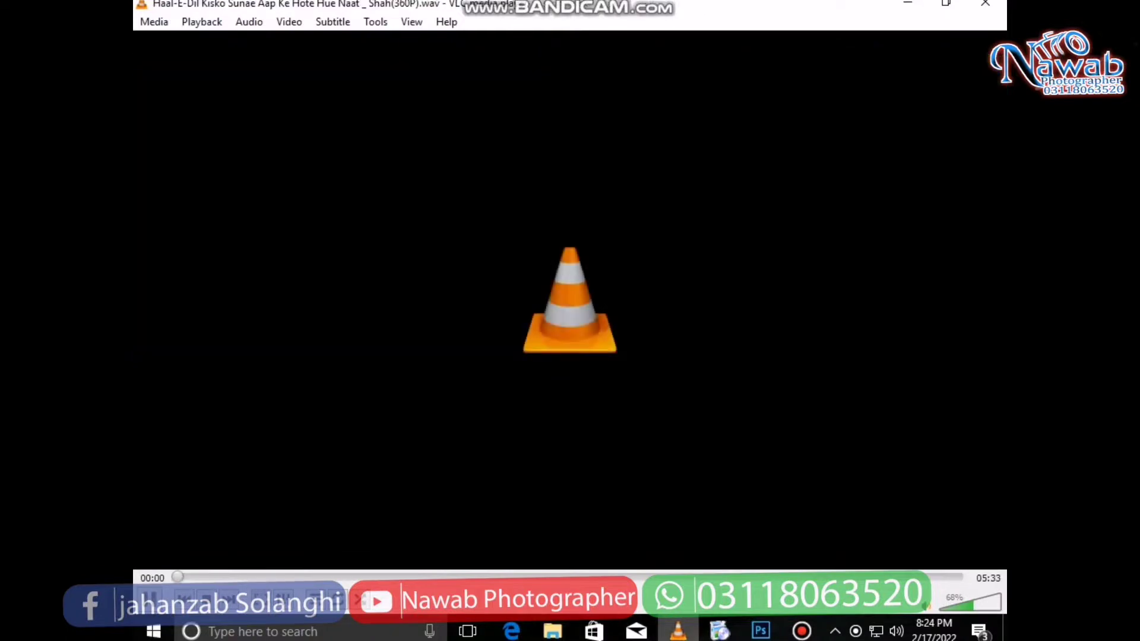
click(679, 630)
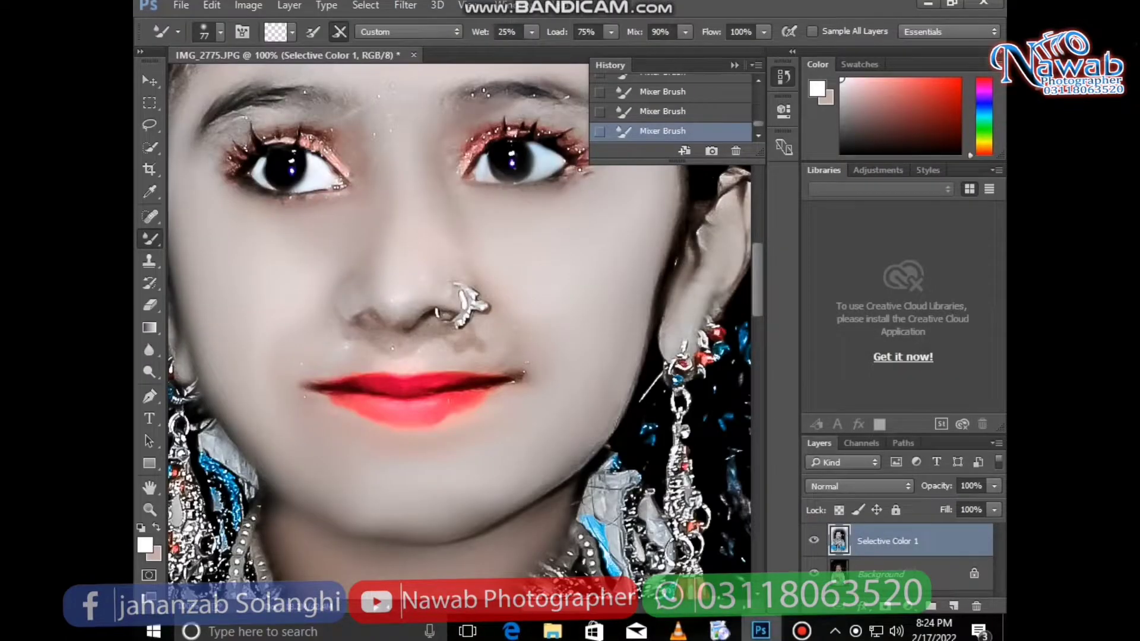
click(802, 631)
click(801, 630)
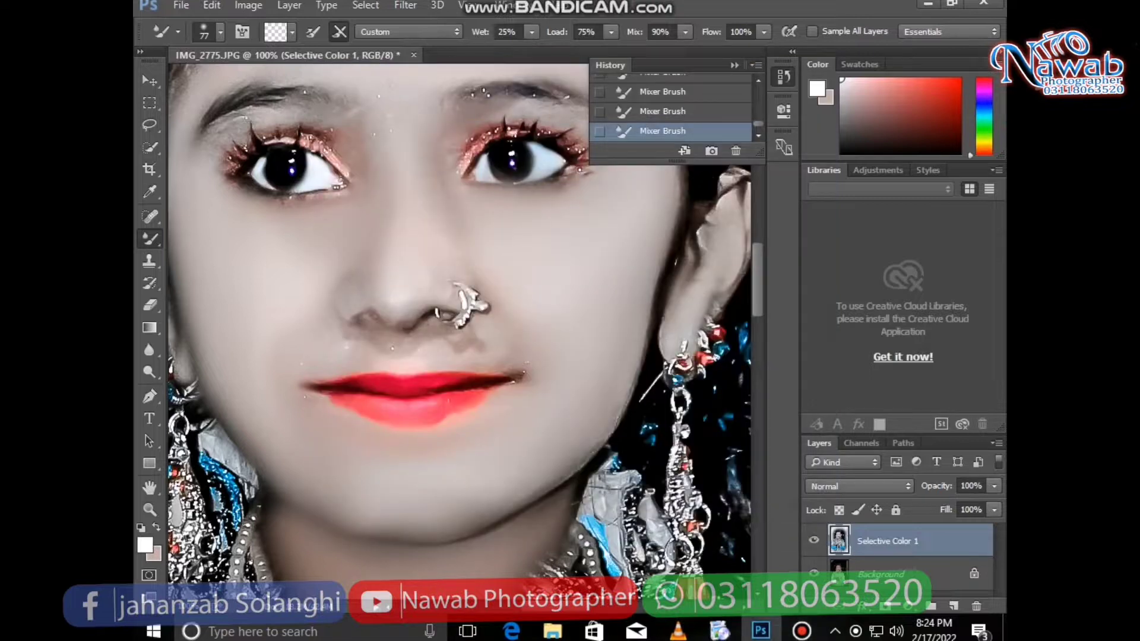
Step: Fit the whole portrait on screen with the Zoom tool
key(z)
right_click(257, 304)
click(285, 316)
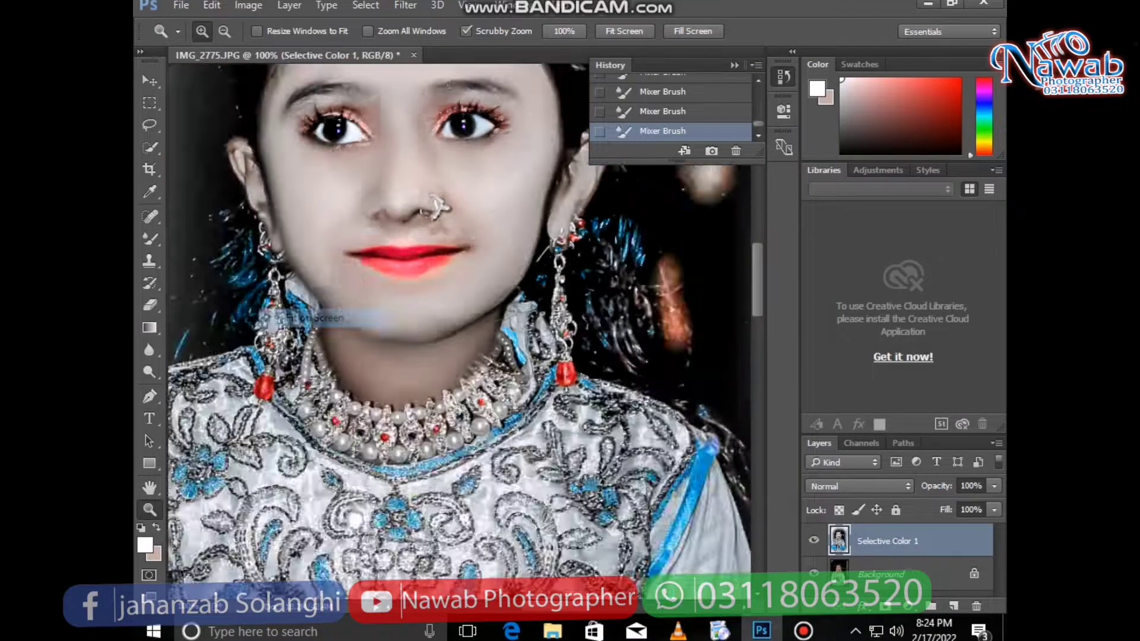
Step: Browse the G: drive and Local Disk (F:) in File Explorer, then return to Photoshop
click(552, 631)
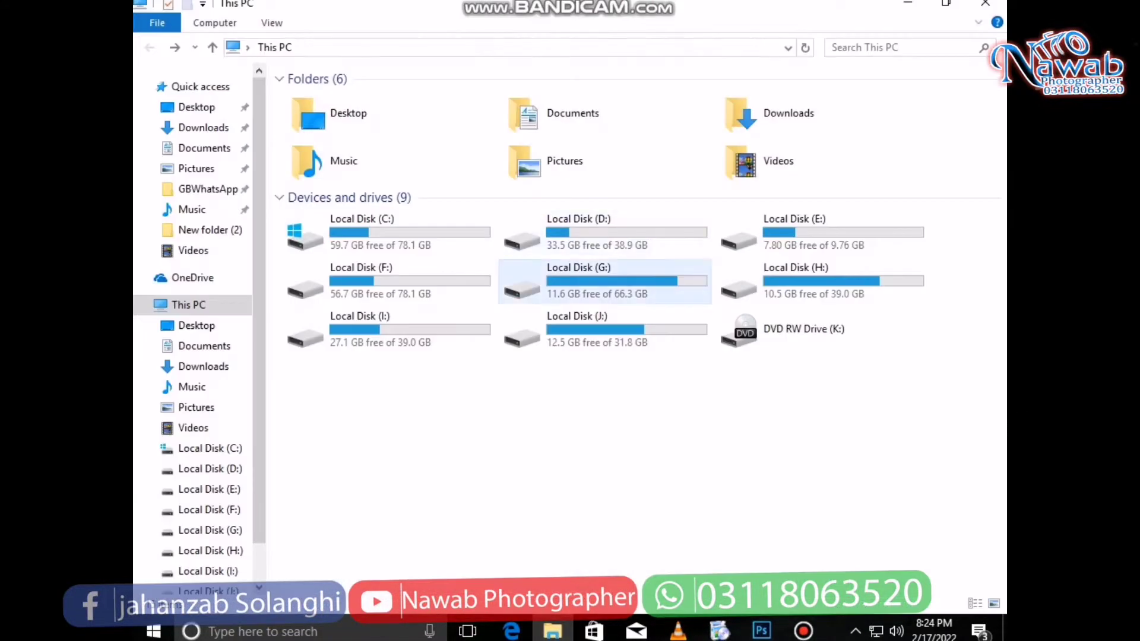
double_click(586, 280)
click(149, 47)
double_click(357, 279)
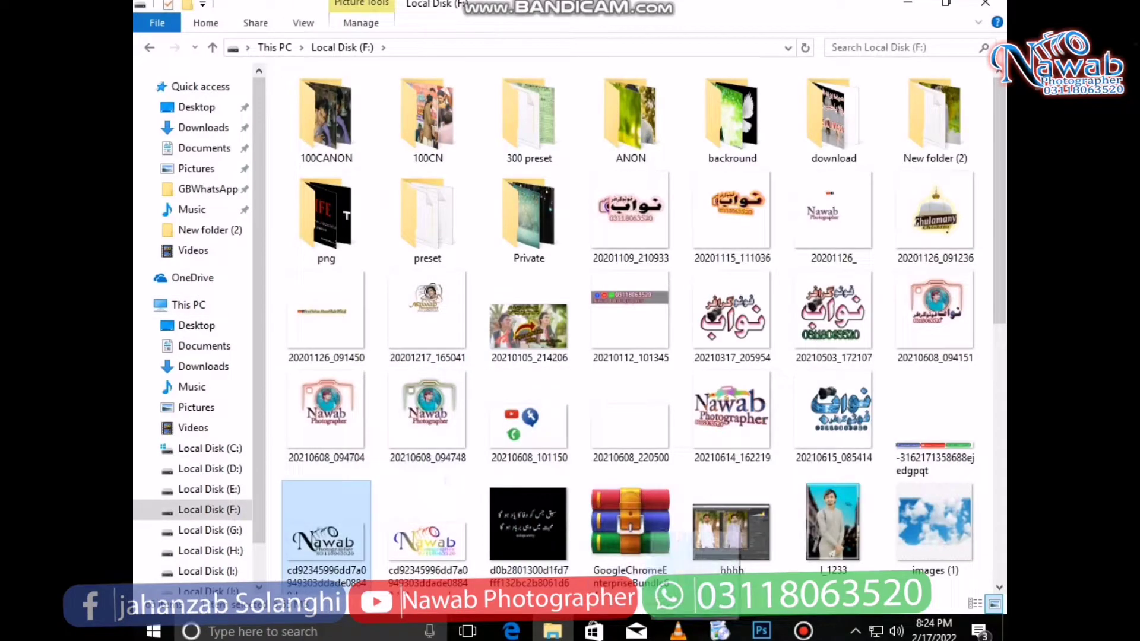
click(762, 631)
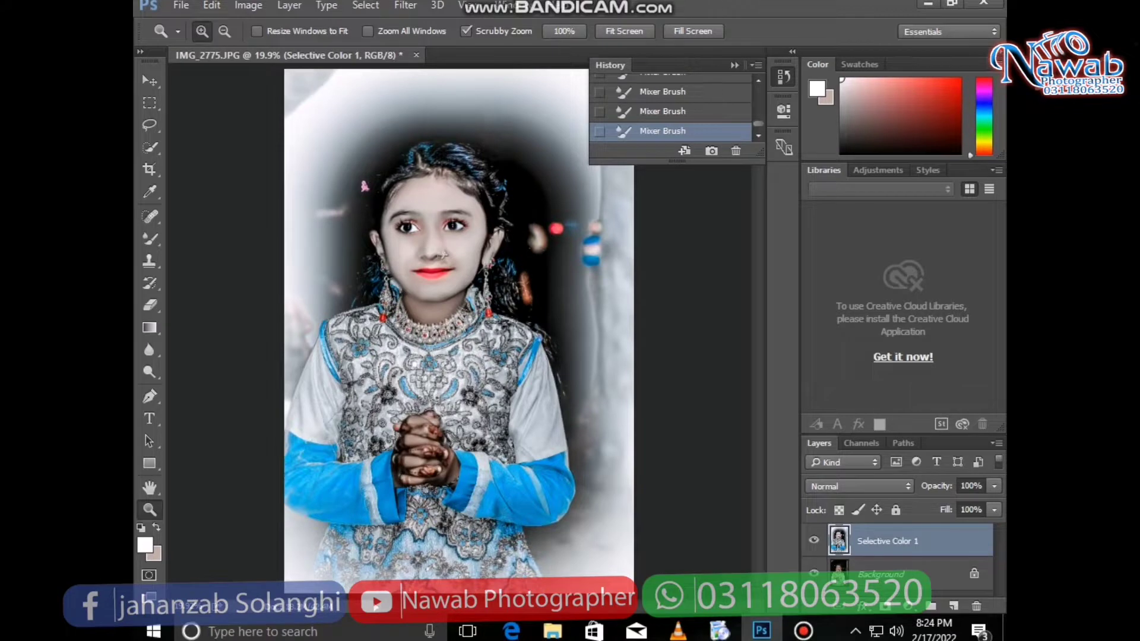